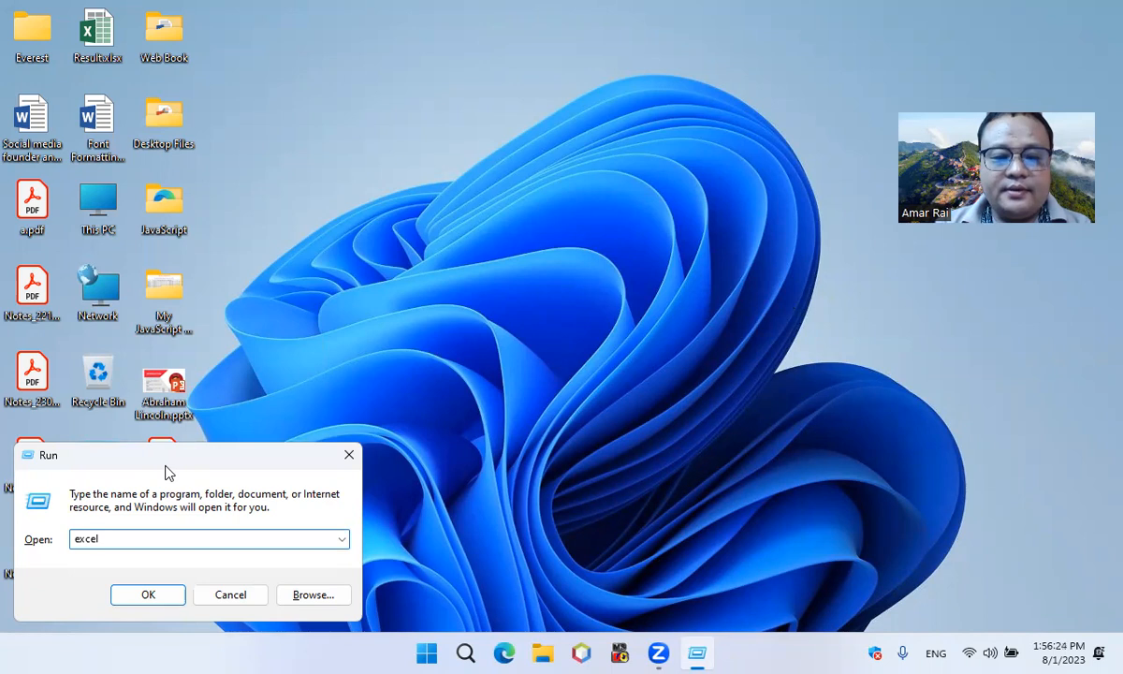
Start Excel with a blank workbook and set the font size of the whole sheet to 16
key(Return)
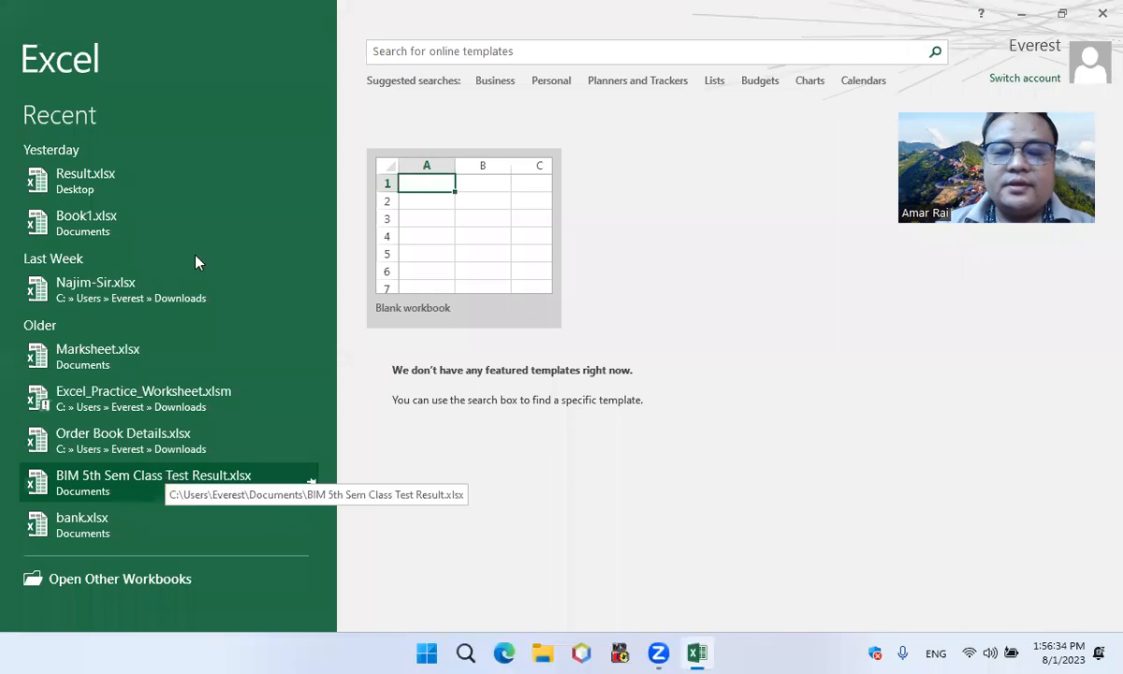
click(486, 253)
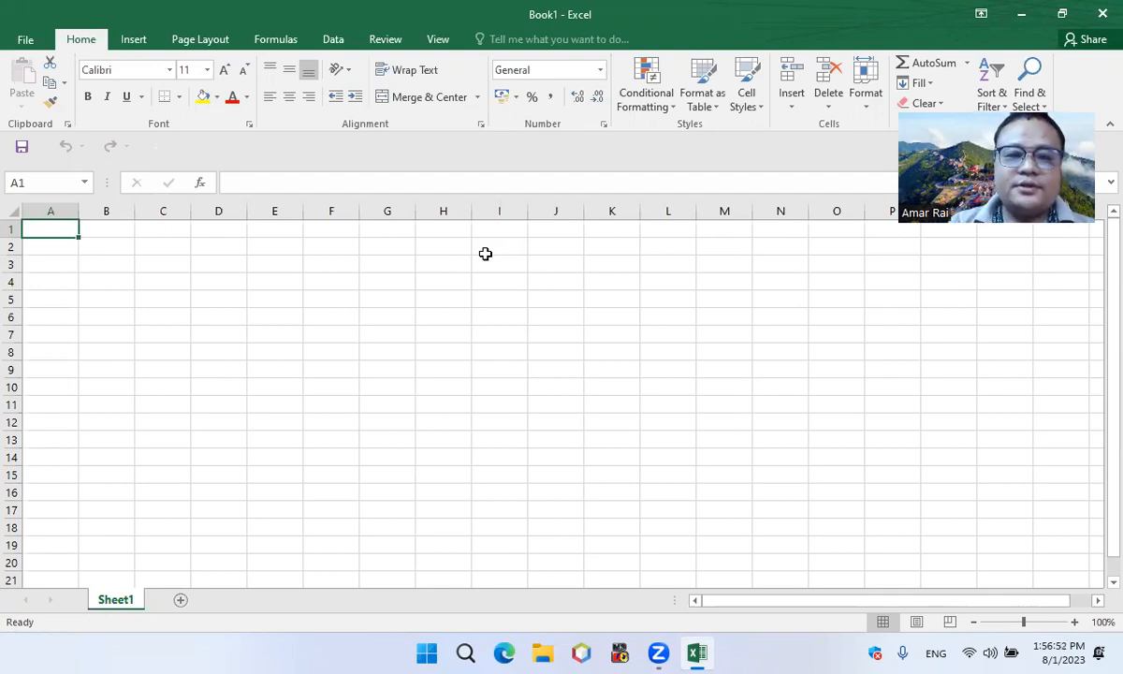
click(9, 208)
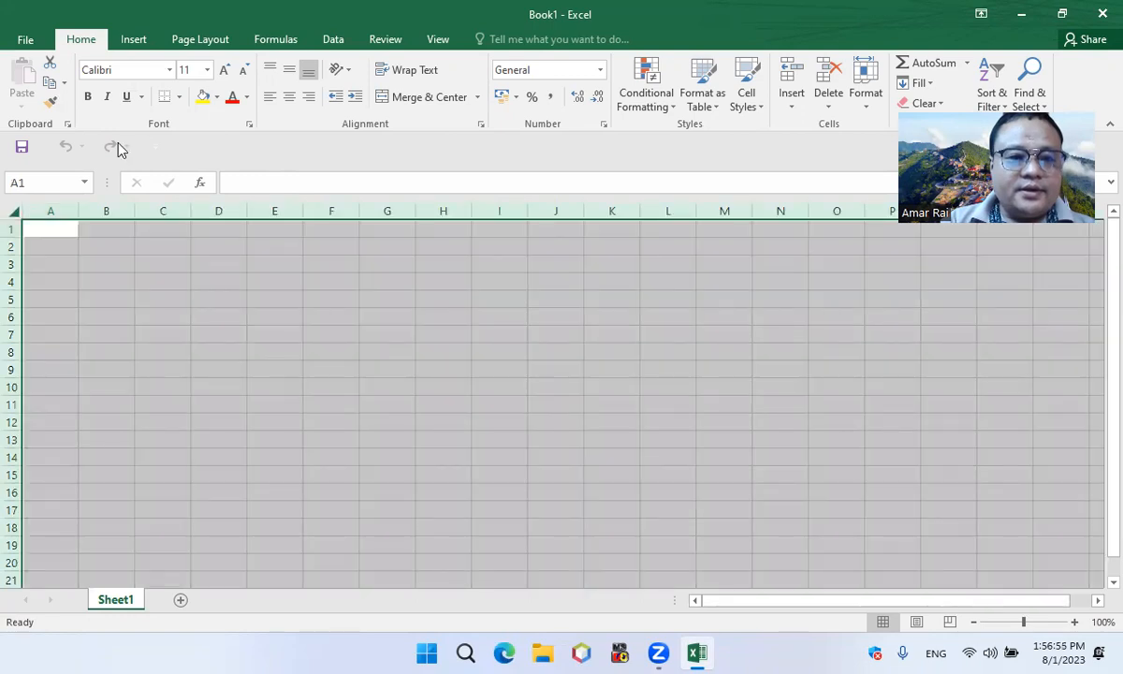
click(224, 71)
click(224, 72)
click(224, 75)
Widen column G slightly and enter the headings Name, DOB and Age in cells G2 to I2
click(402, 262)
drag(439, 216, 438, 217)
text(Name)
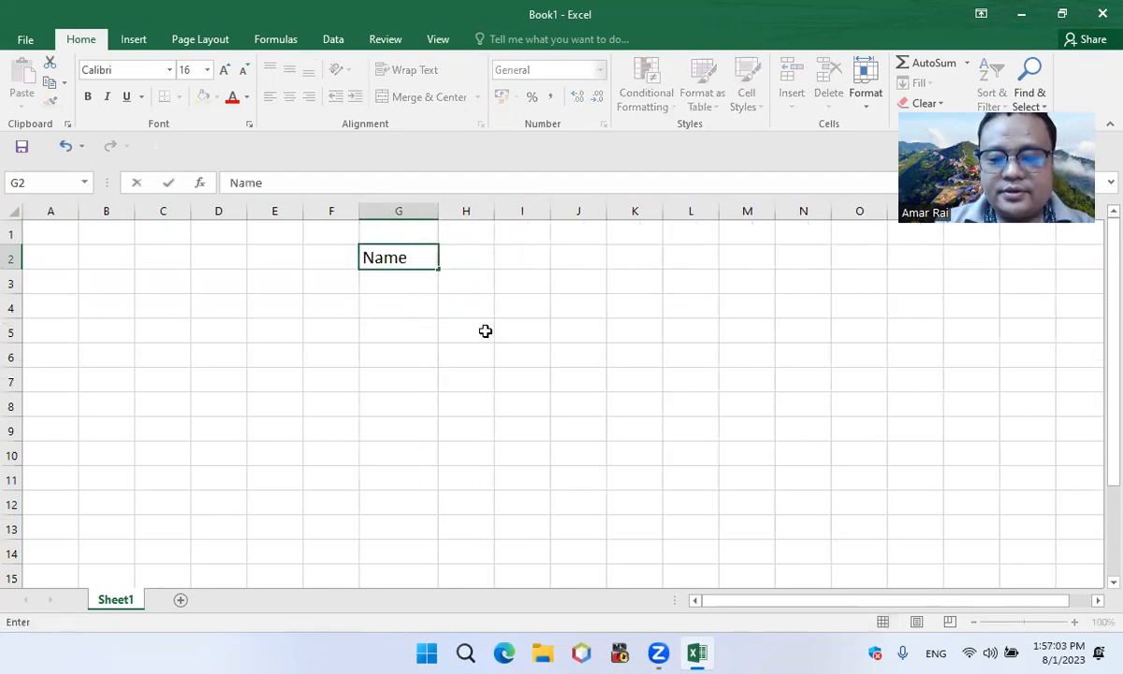
key(Tab)
text(DOB)
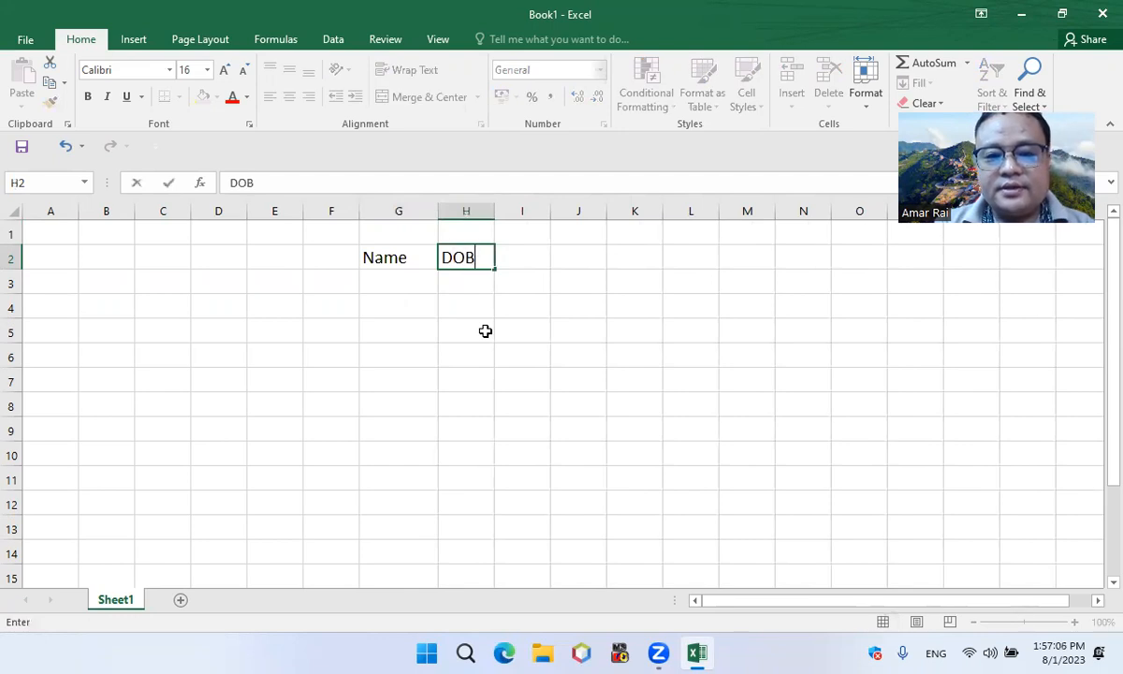
key(Tab)
text(Age)
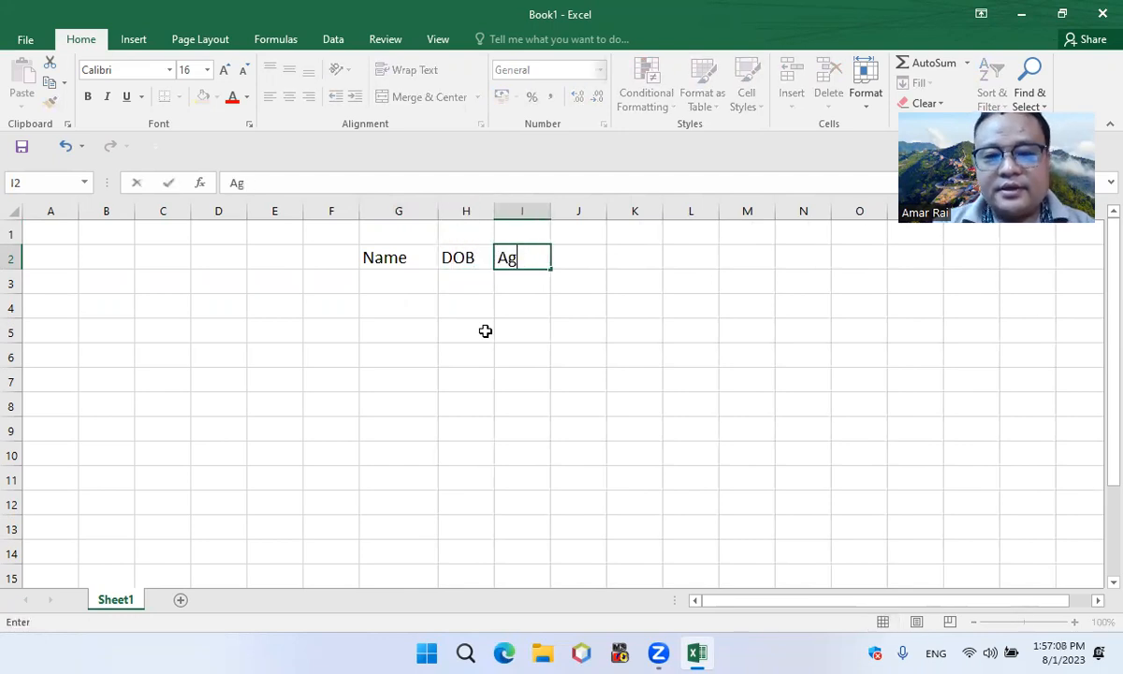
key(Return)
Widen the DOB column and add the heading Sn in cell F2
drag(494, 212, 523, 212)
click(346, 259)
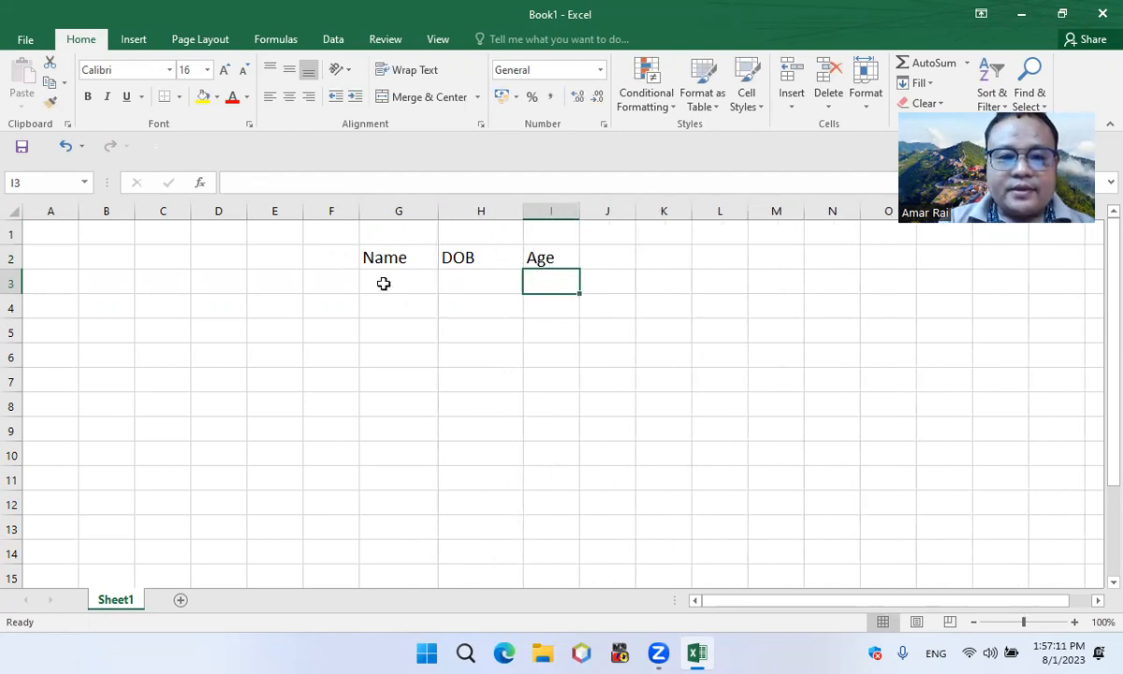
text(Sn)
key(ctrl+Return)
Enter 1 and 2 under the Sn heading and fill the number series down to 9 in F3:F11
click(353, 292)
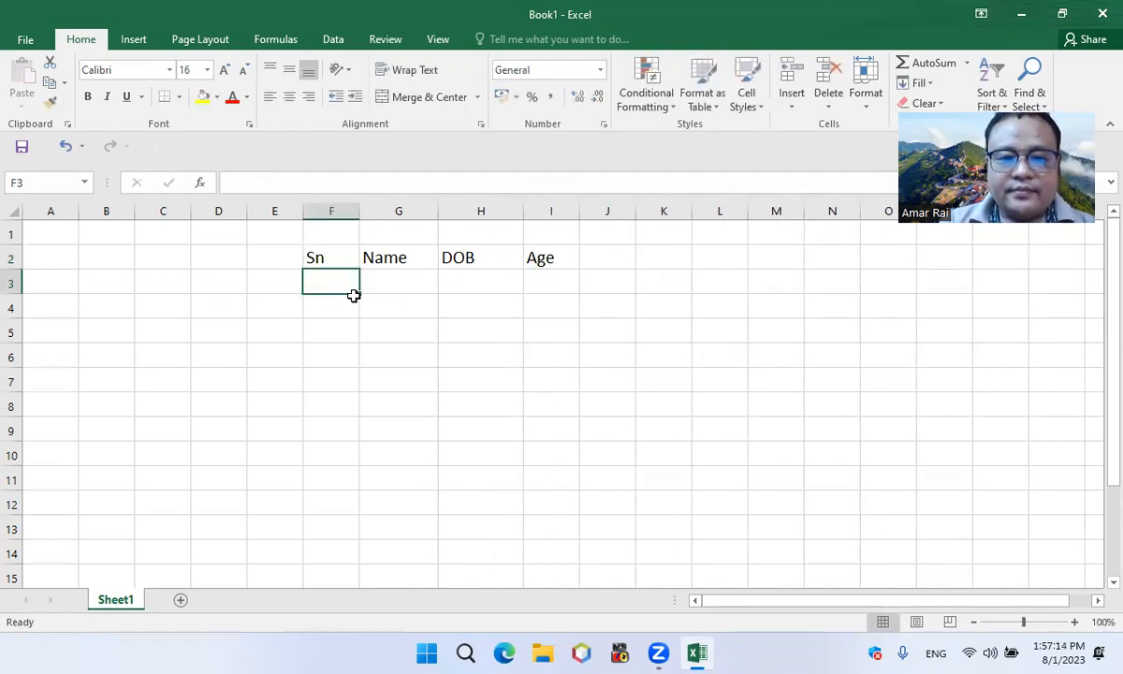
text(1)
click(320, 312)
text(2)
drag(336, 284, 348, 491)
Widen the Name column to fit full names and enter the first two people's full names in G3 and G4
click(412, 286)
drag(437, 211, 486, 212)
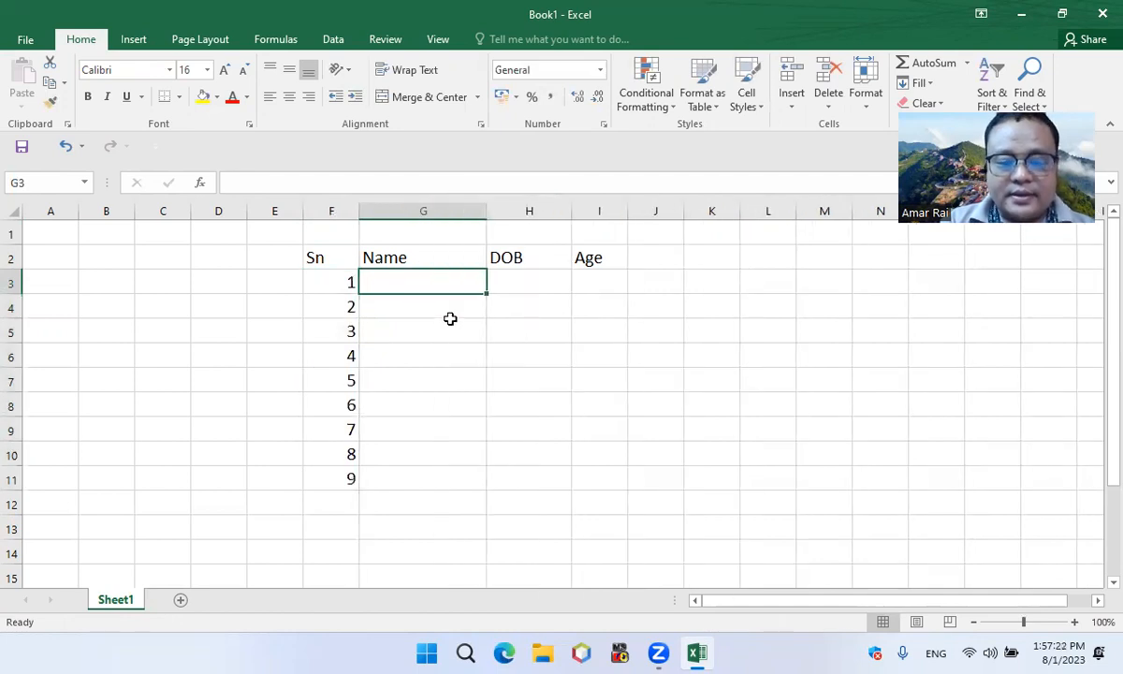
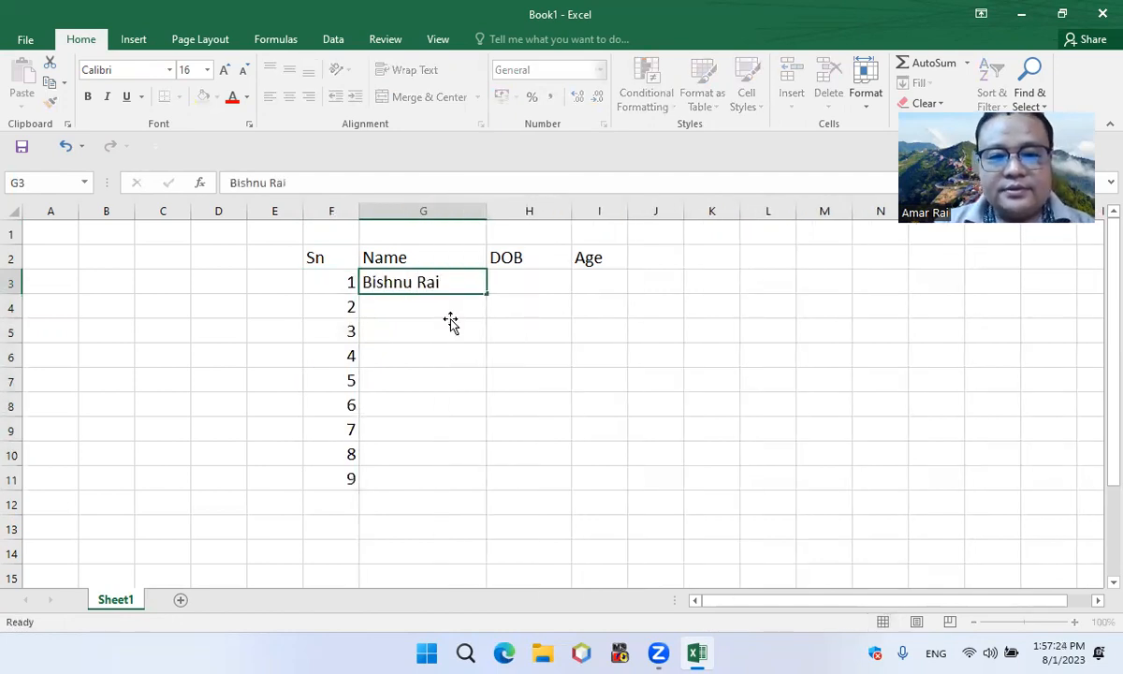
key(Return)
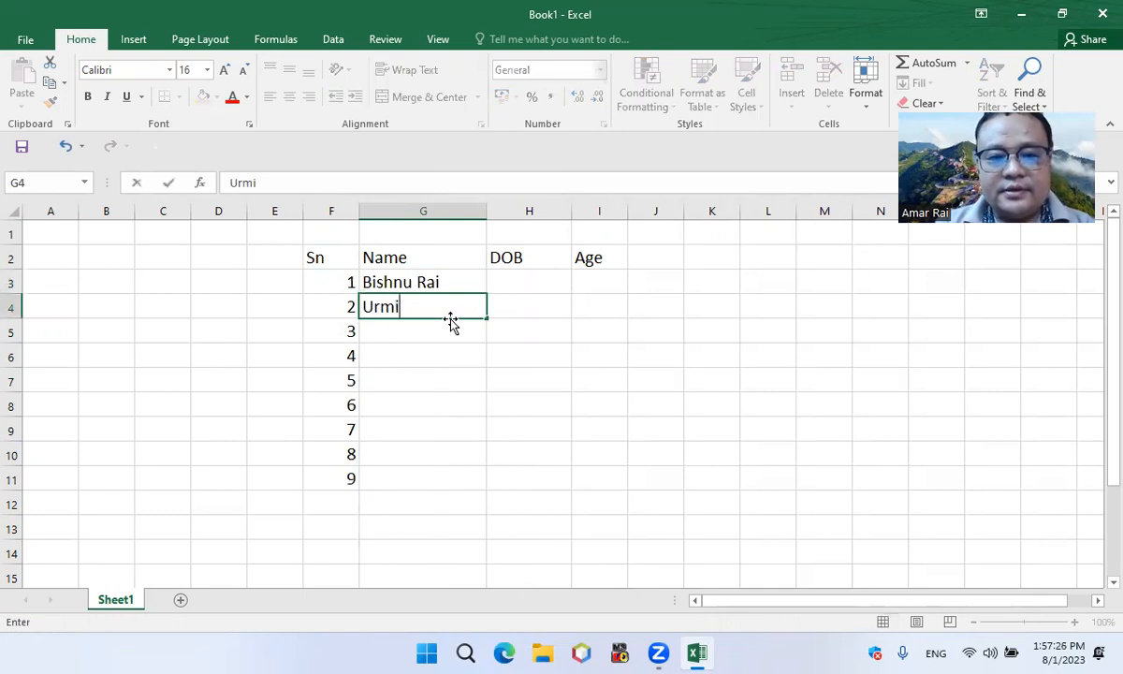
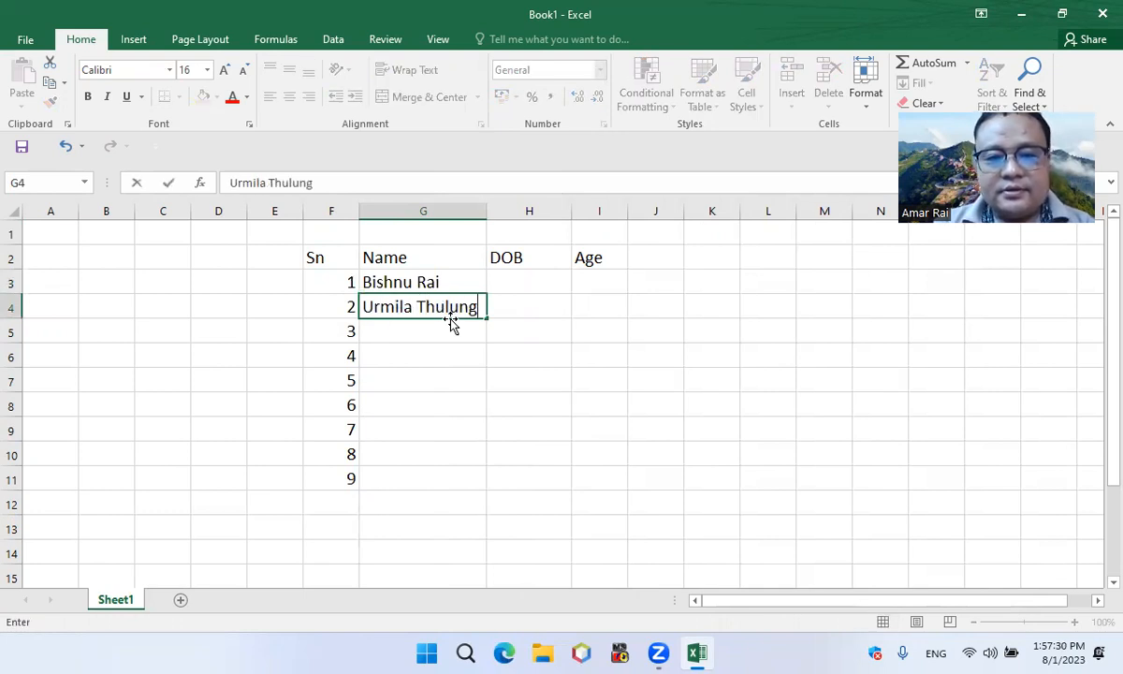
key(Return)
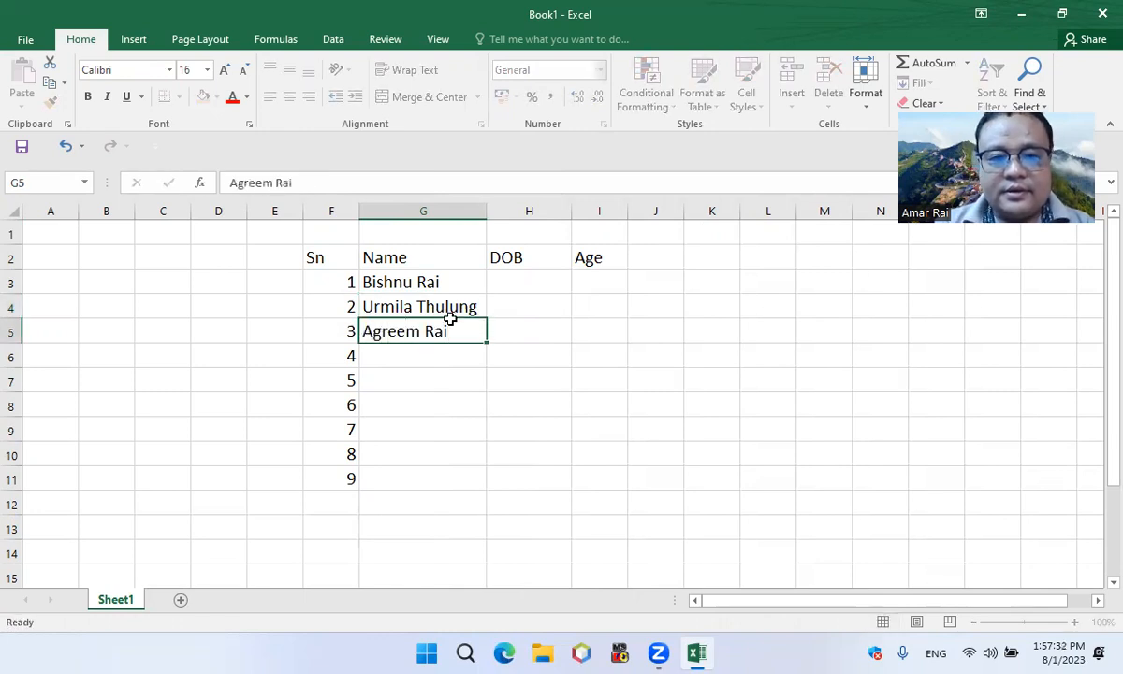
Enter the full names of the third, fourth and fifth people in cells G5 to G7
key(Return)
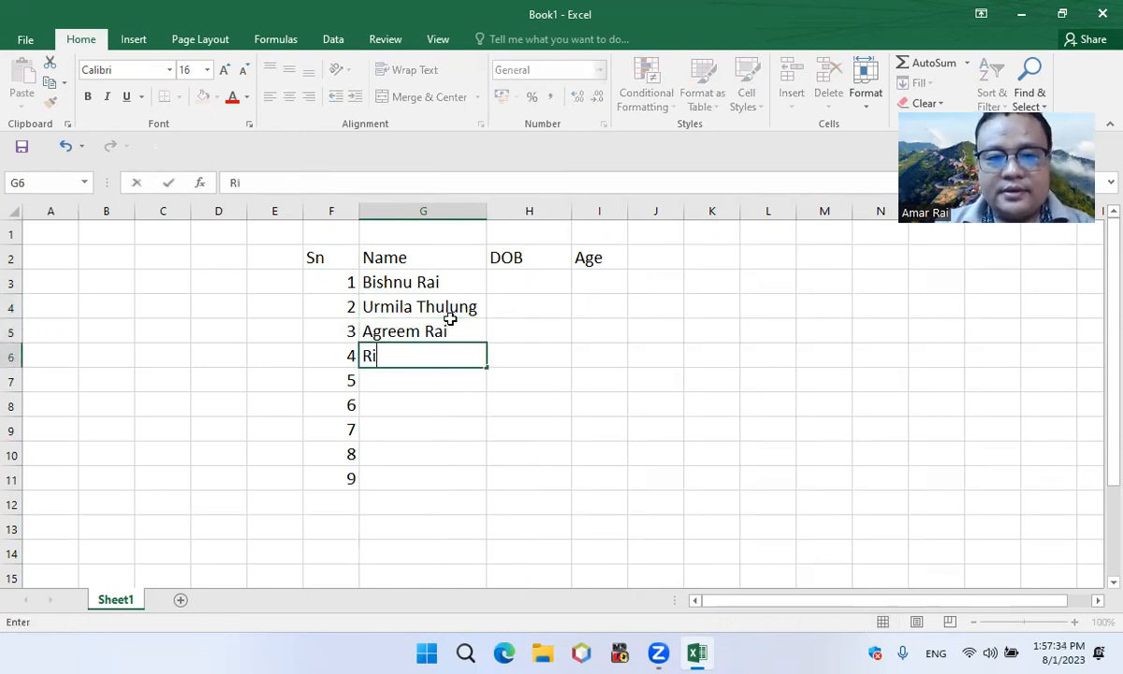
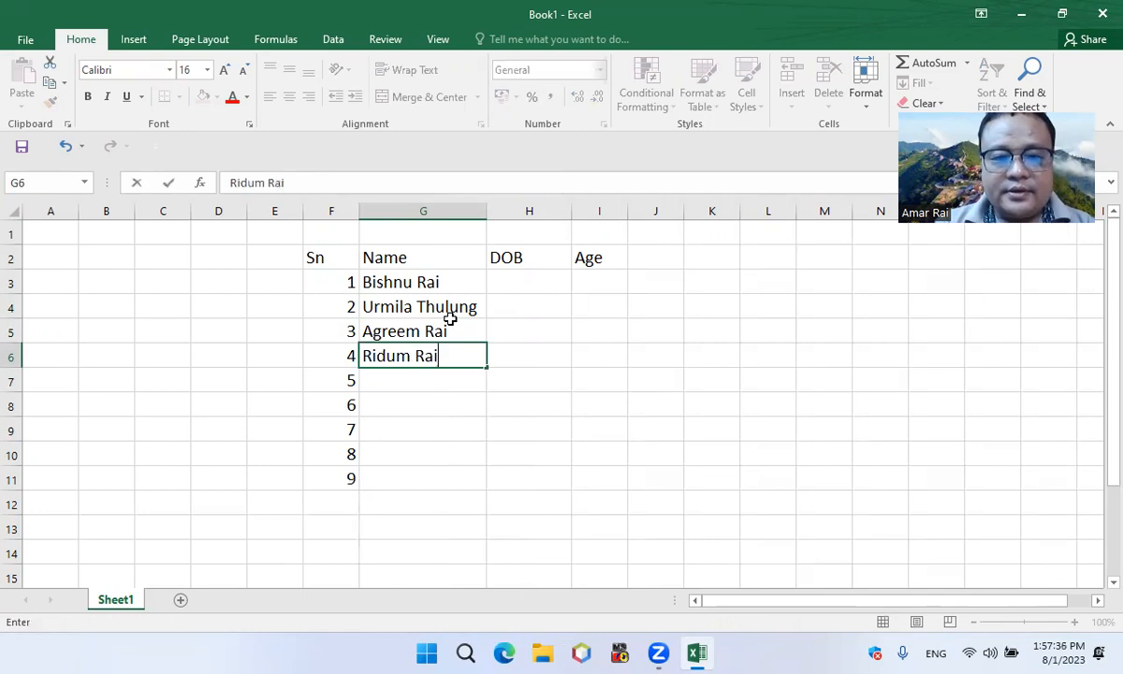
key(Return)
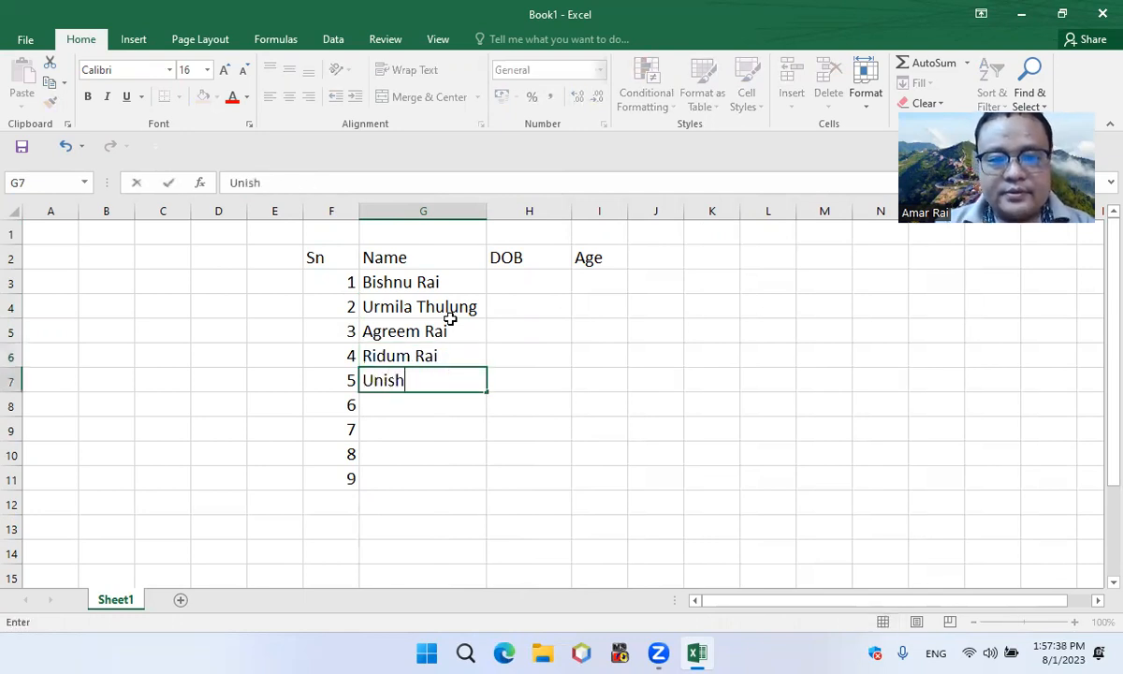
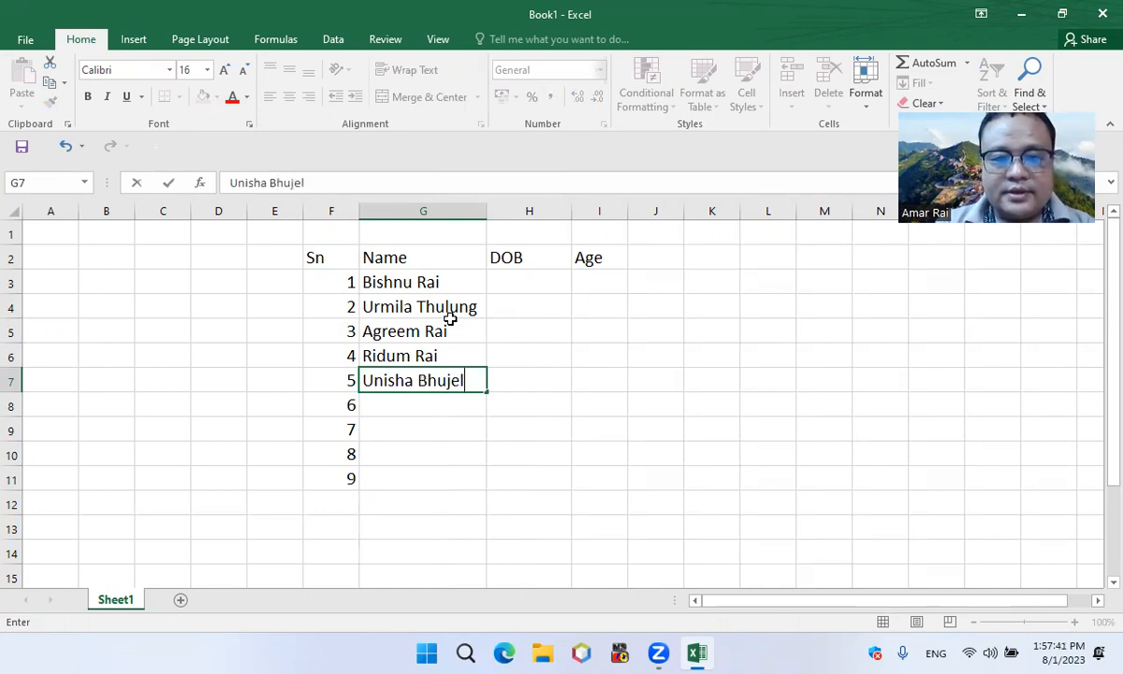
key(Return)
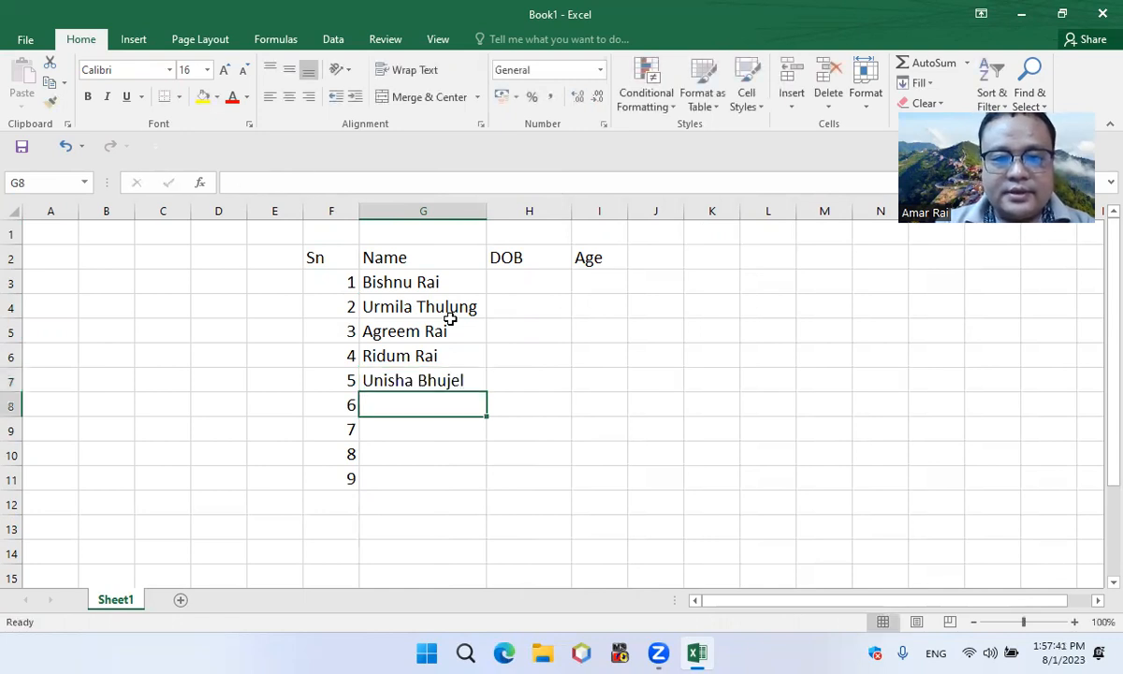
Enter the full names of the sixth and seventh people in cells G8 and G9
key(ctrl+Return)
key(Return)
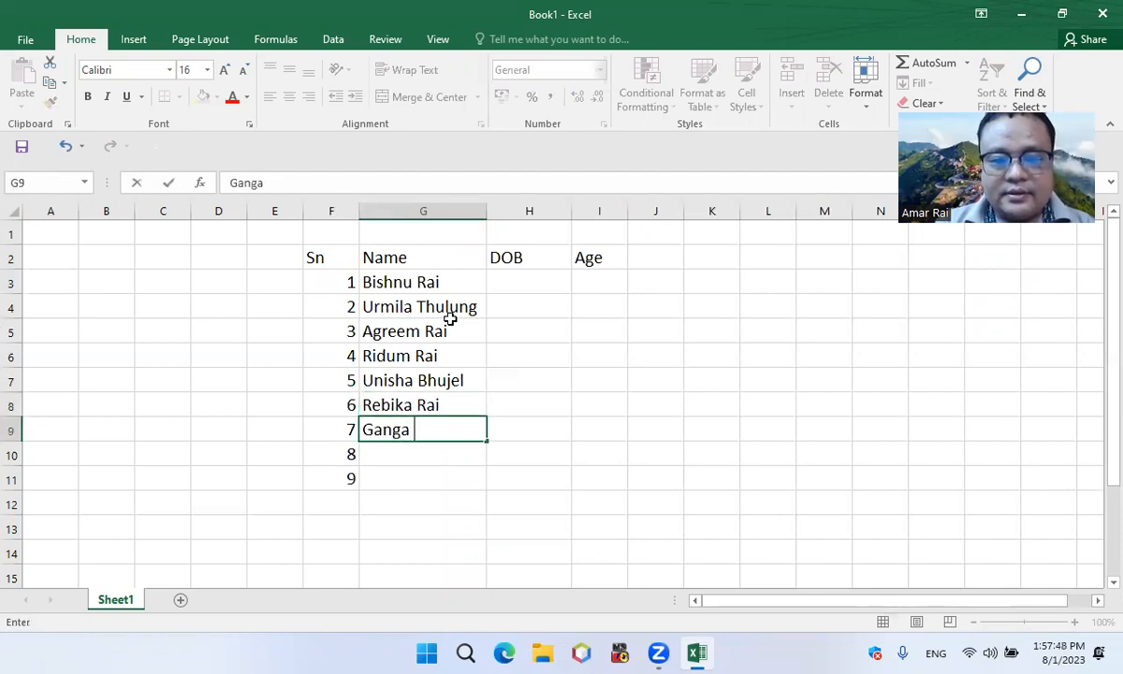
key(Return)
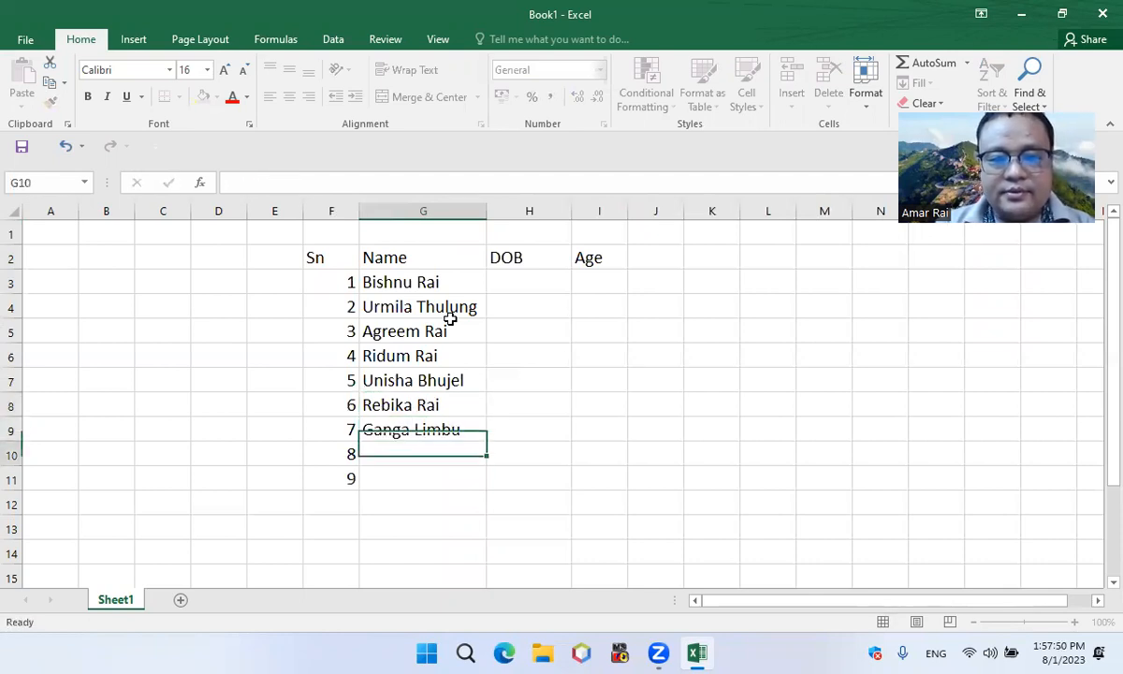
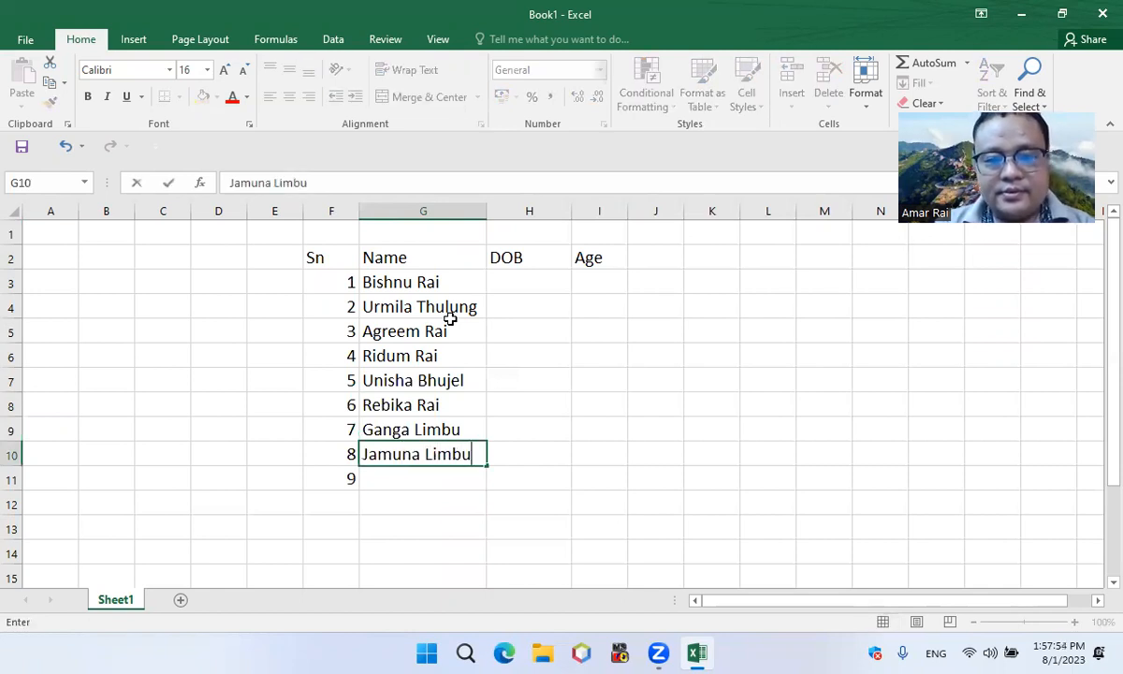
Enter the full names of the eighth and ninth people in cells G10 and G11
key(ctrl+Return)
key(Return)
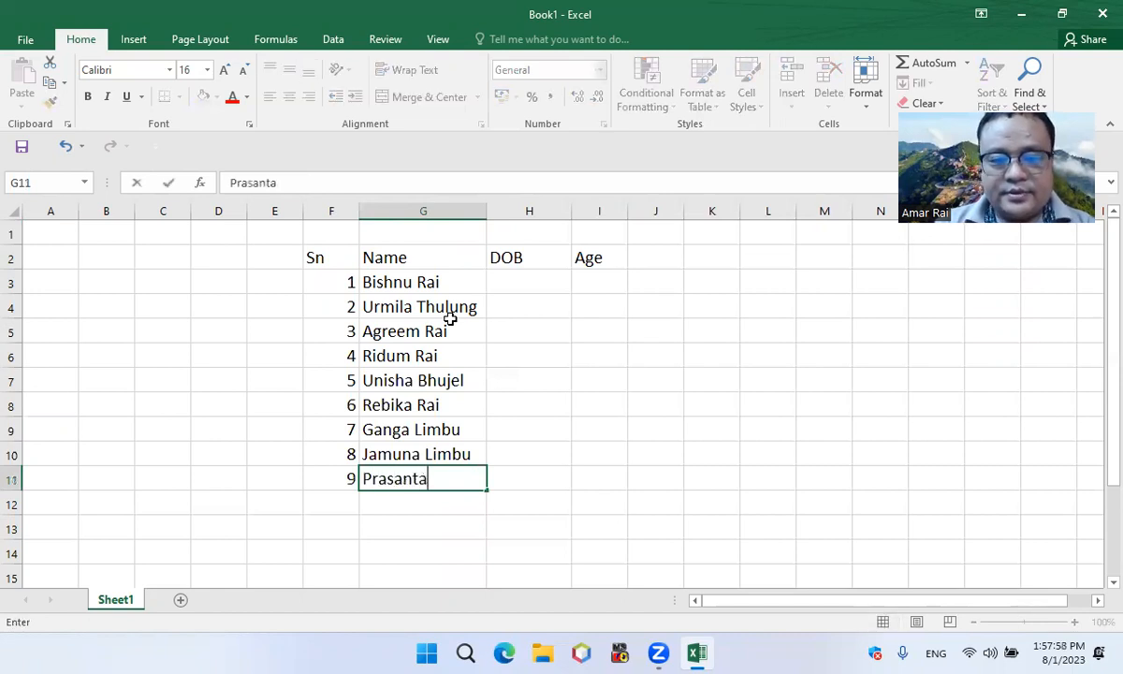
key(Return)
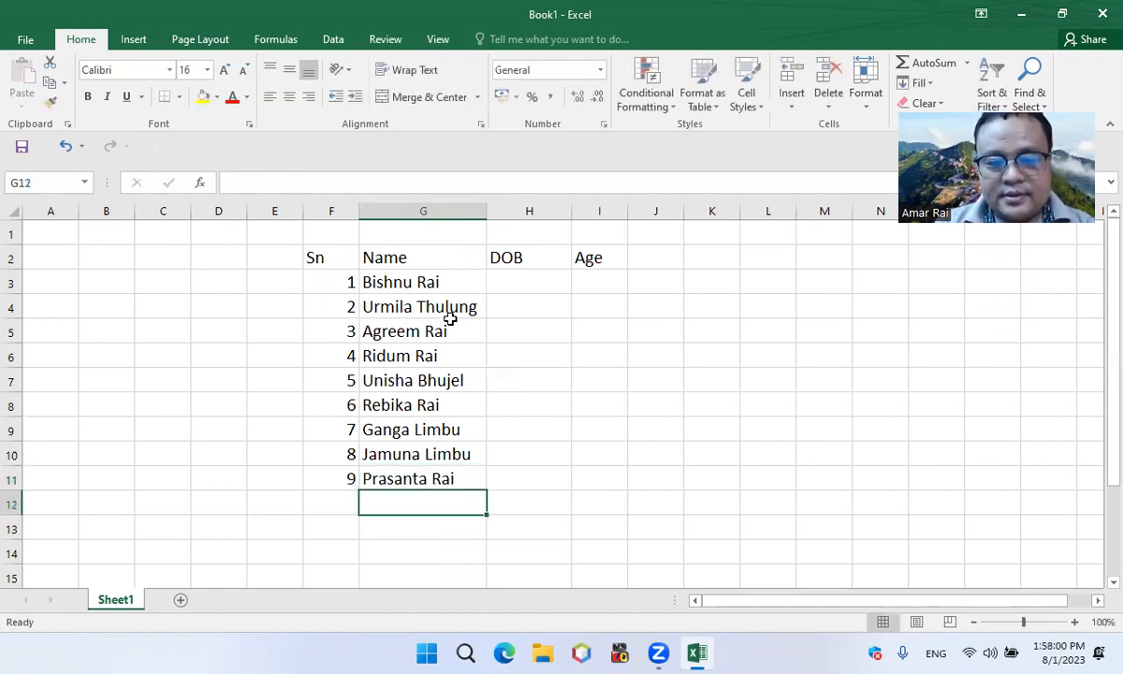
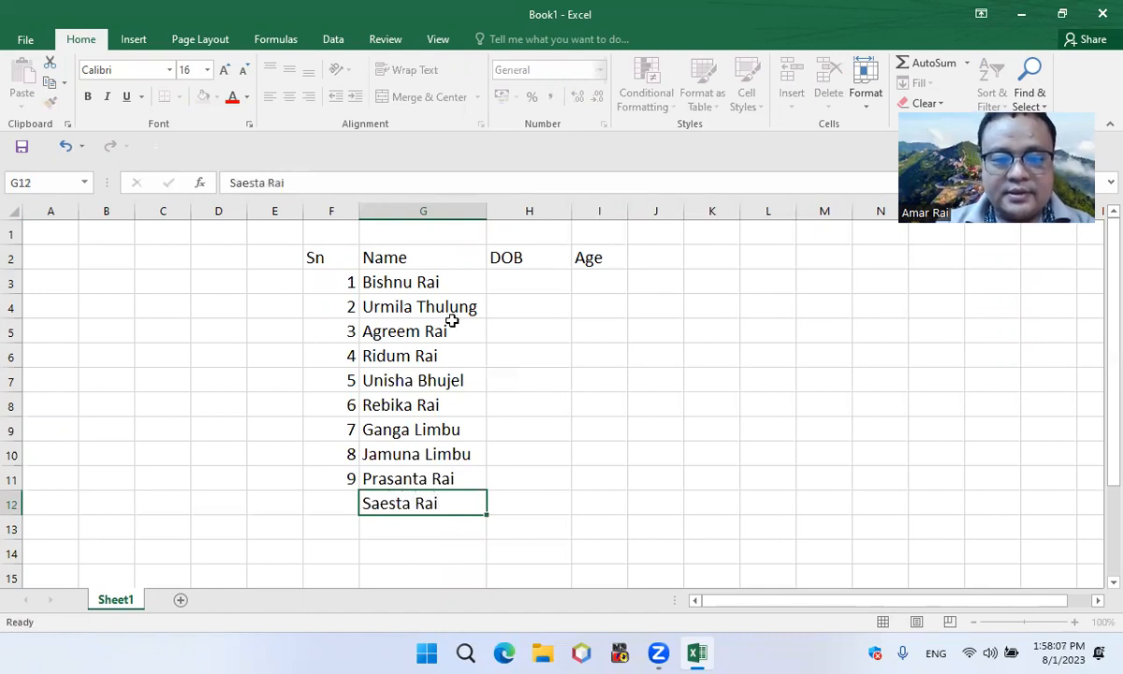
Enter a tenth person's full name in G12 and the serial number 10 beside it in F12
key(Return)
click(340, 504)
text(10)
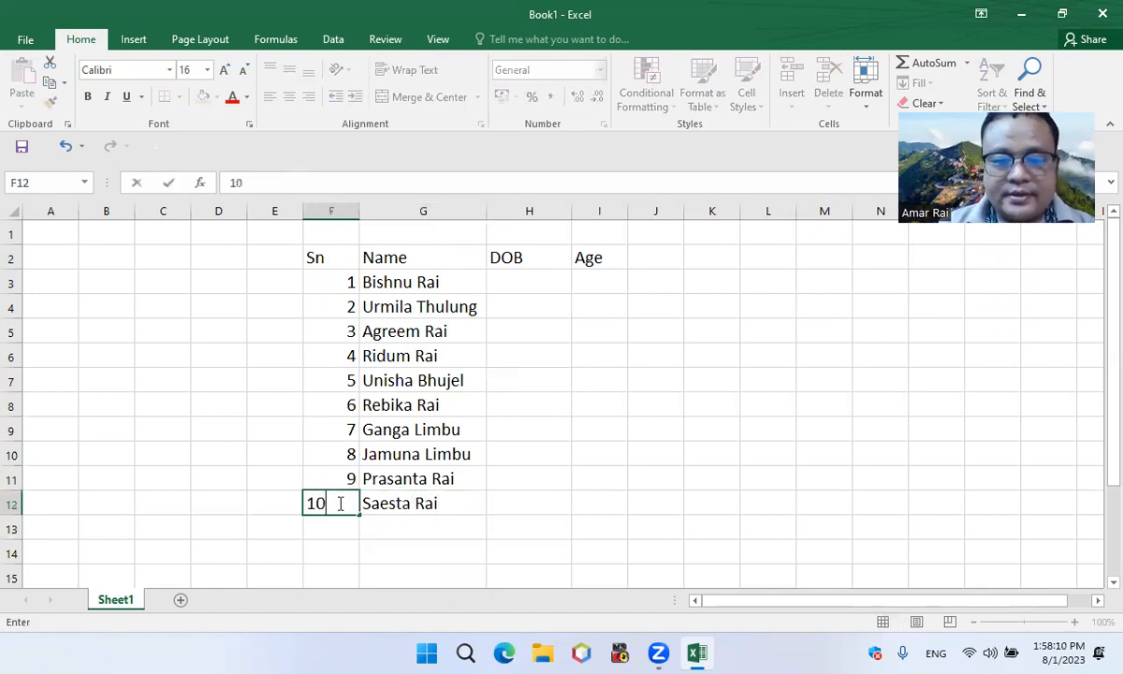
Enter the first person's date of birth in H3 and autofit the DOB column's width
click(536, 279)
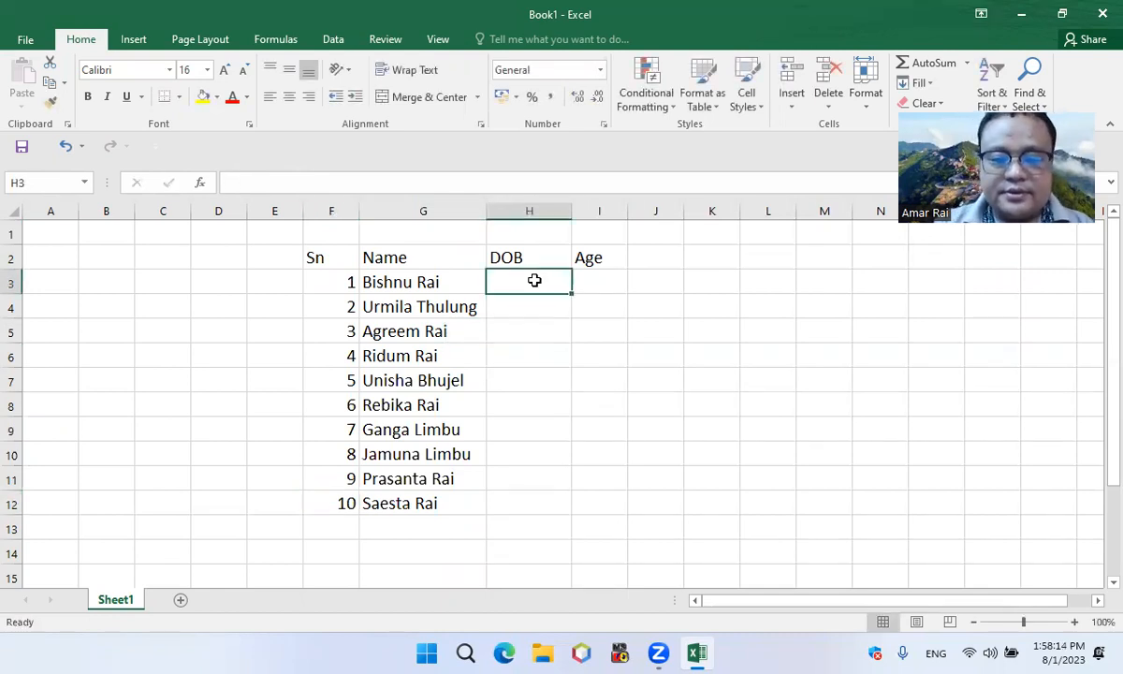
text(200)
key(BackSpace)
key(BackSpace)
key(BackSpace)
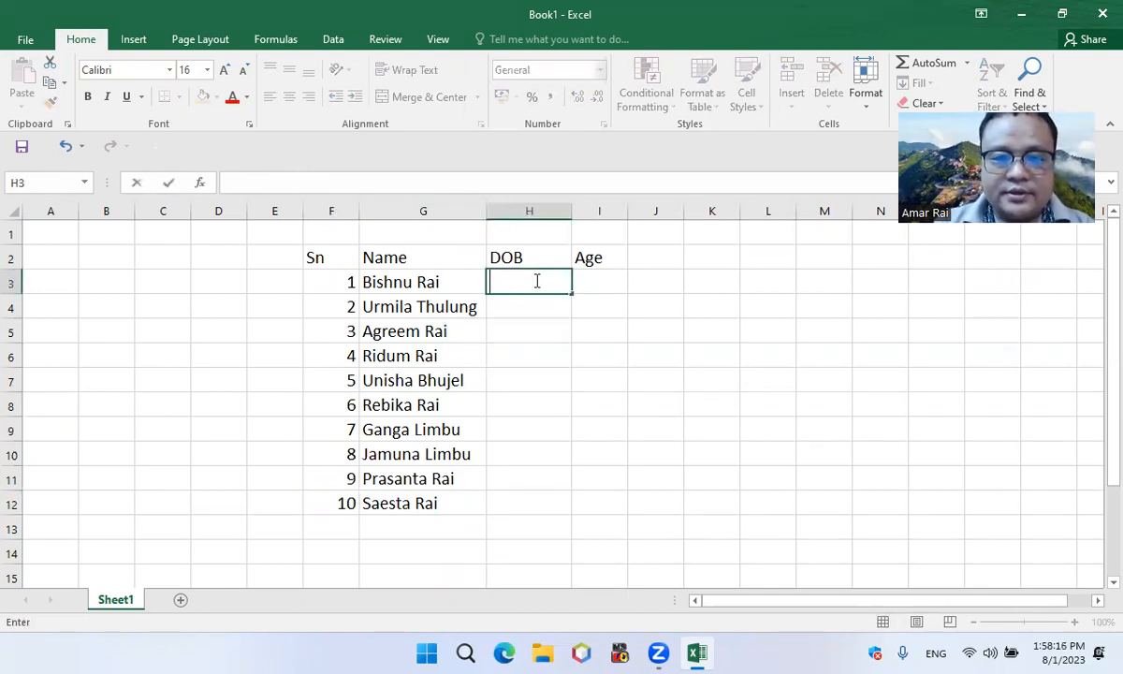
text(19)
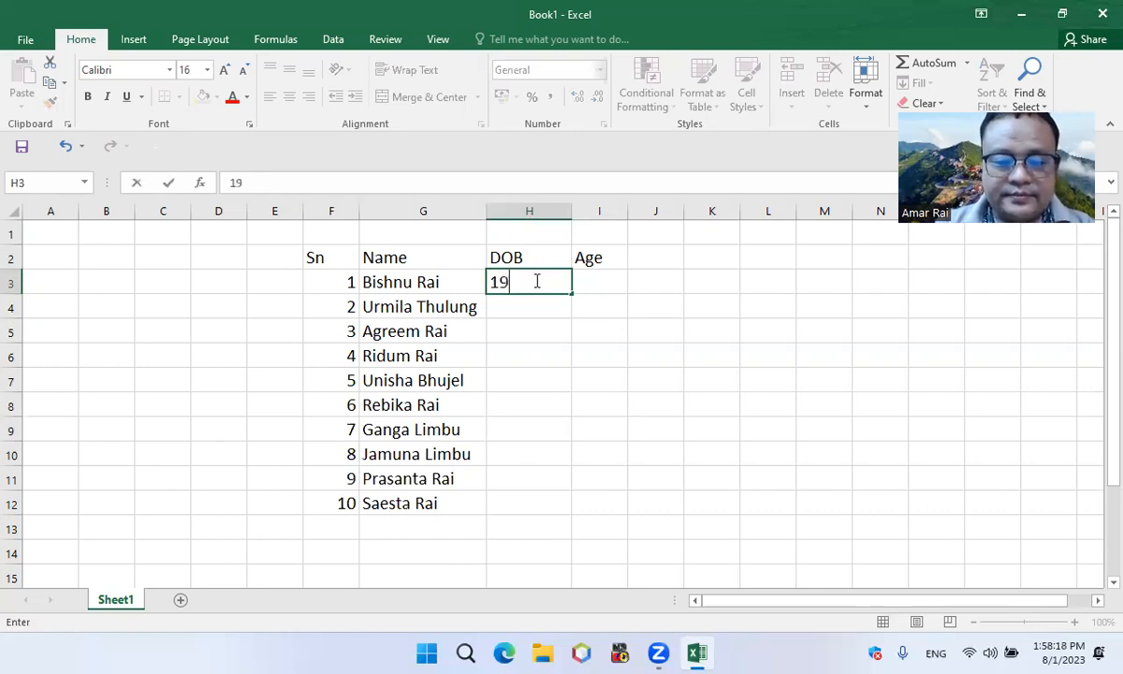
text(87/3/10)
key(Return)
double_click(569, 216)
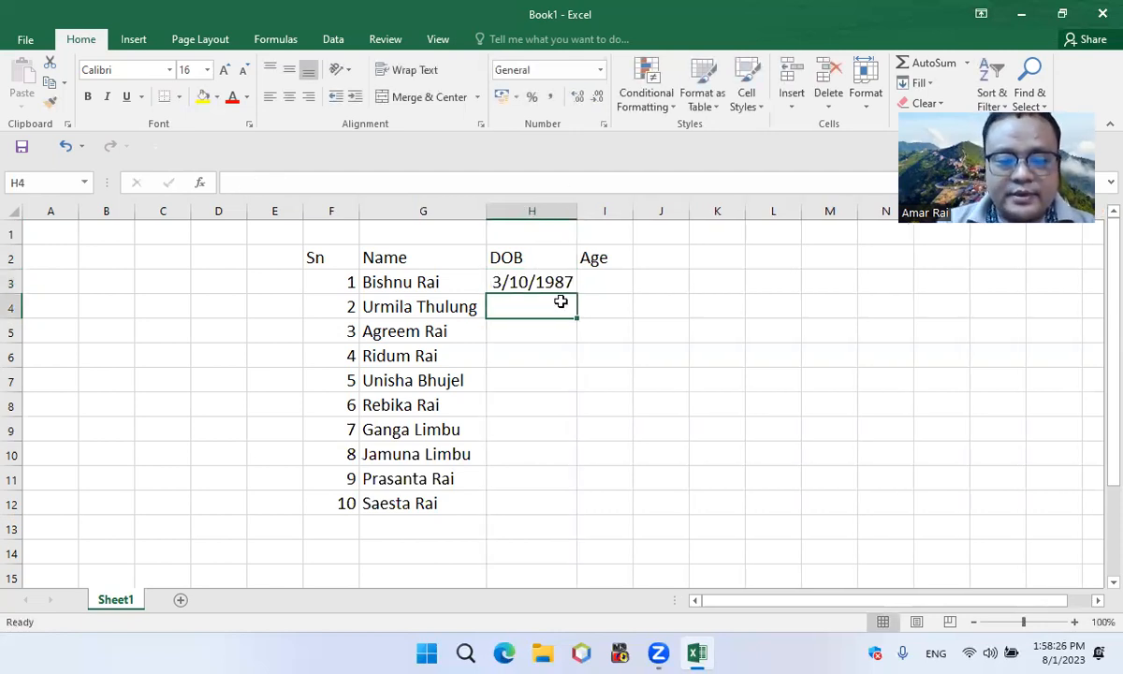
Enter the second person's date of birth in cell H4
text(1978/)
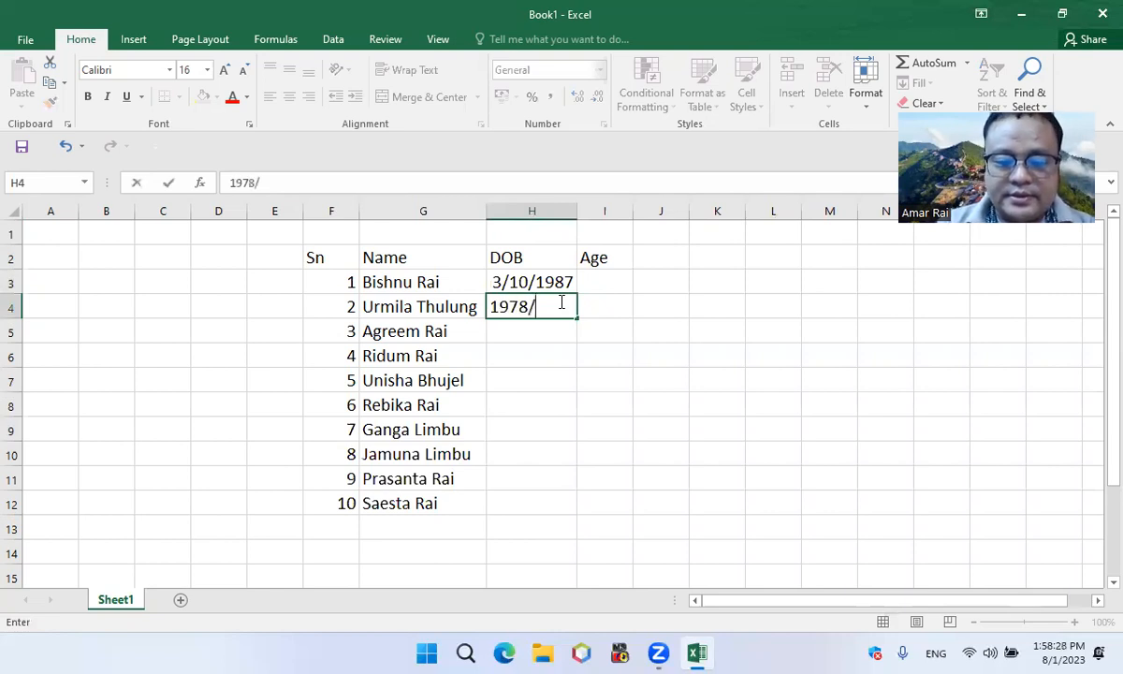
text(7/13)
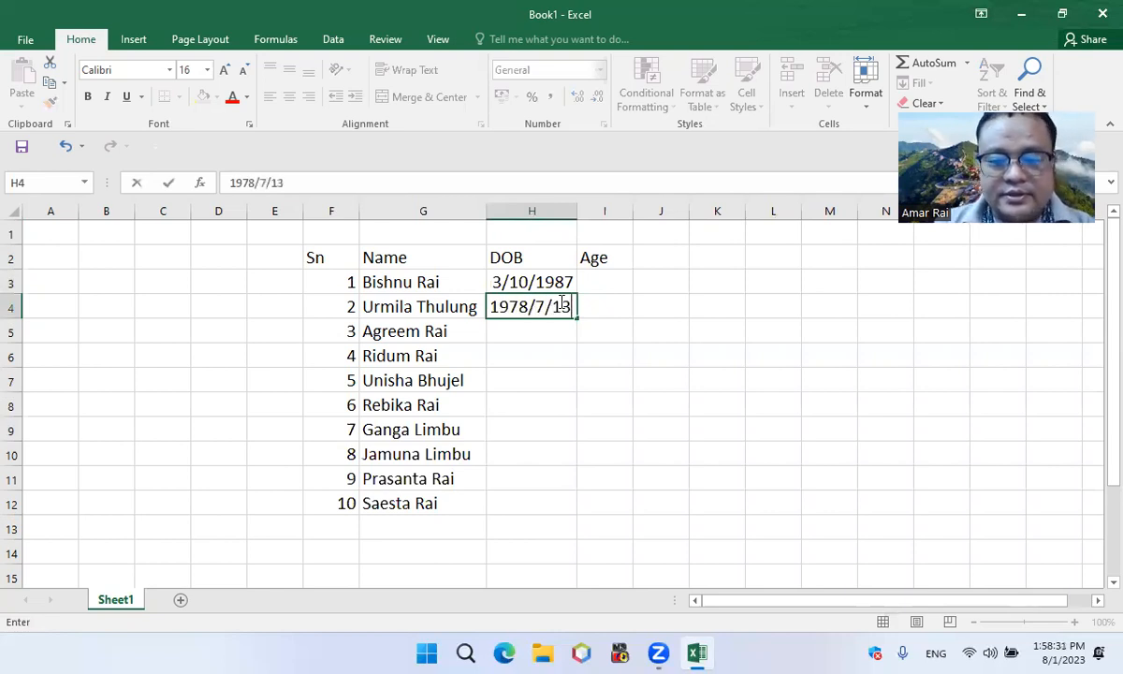
key(ctrl+Return)
key(Return)
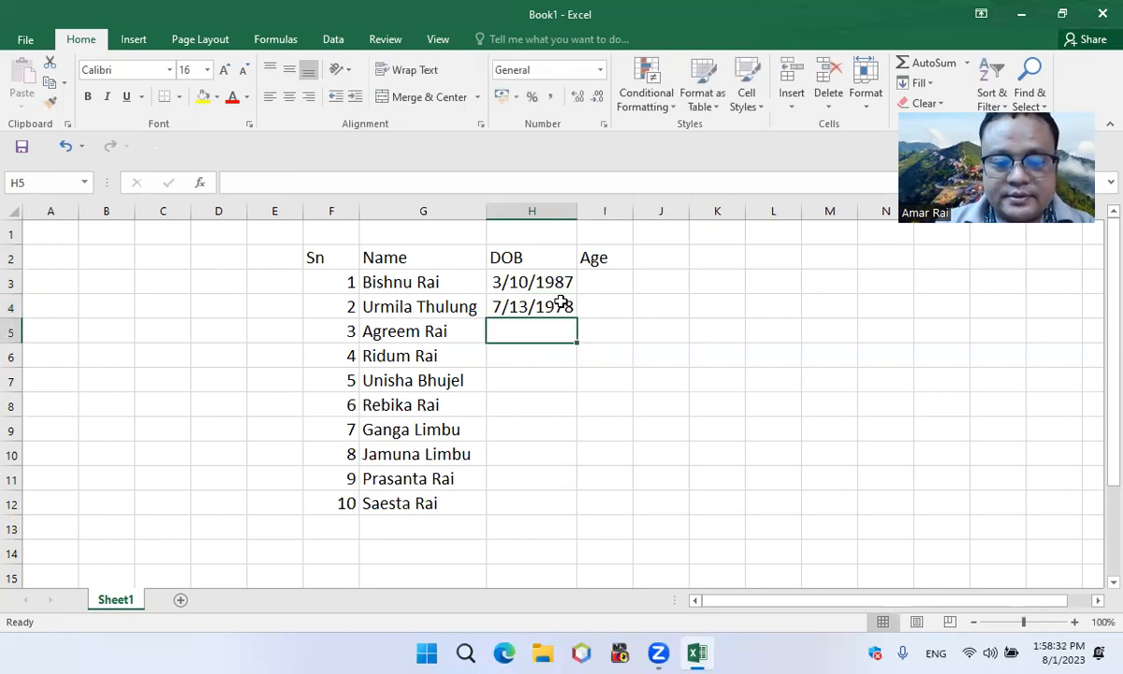
Enter the third person's date of birth in cell H5
text(1)
key(BackSpace)
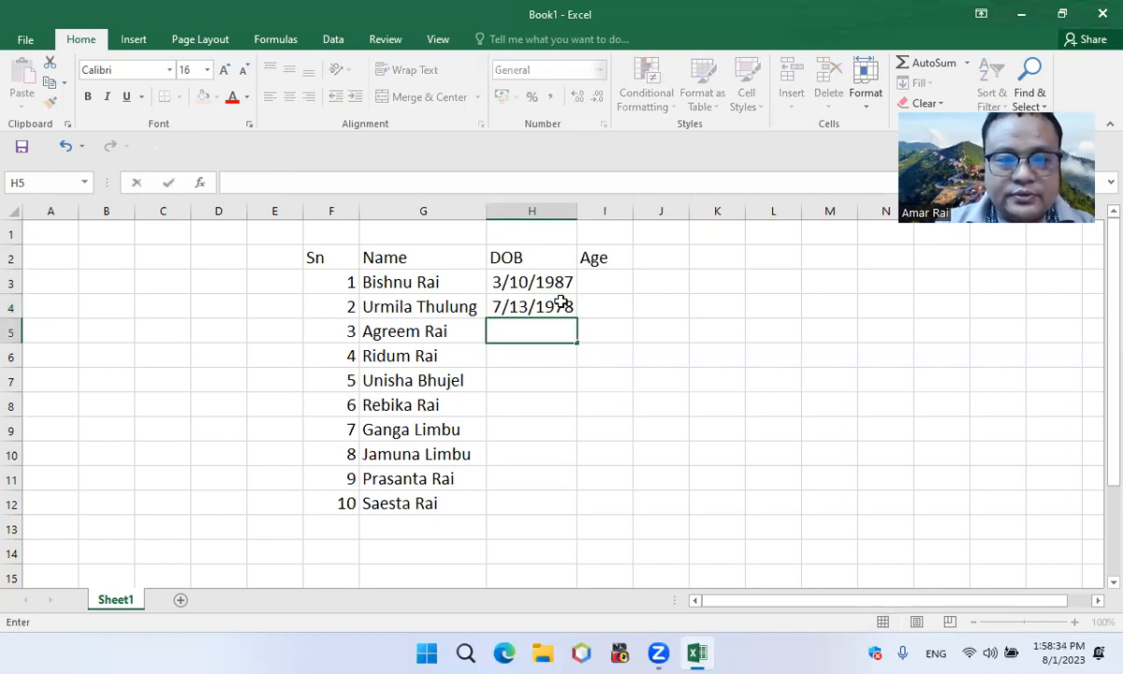
text(200)
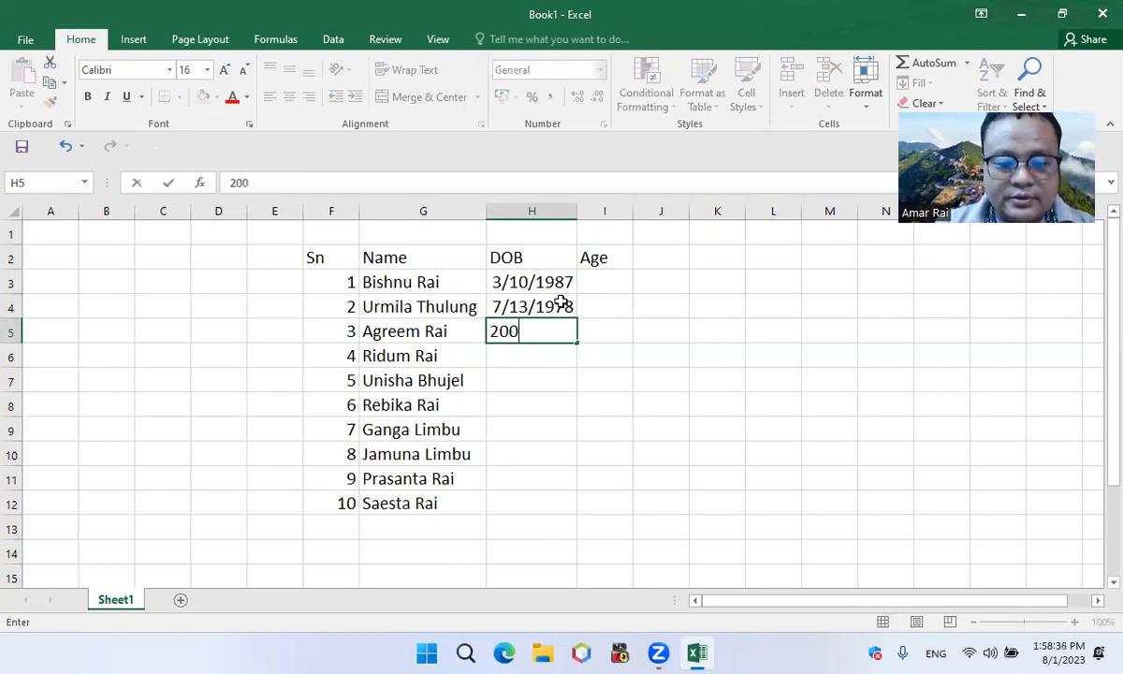
text(9/)
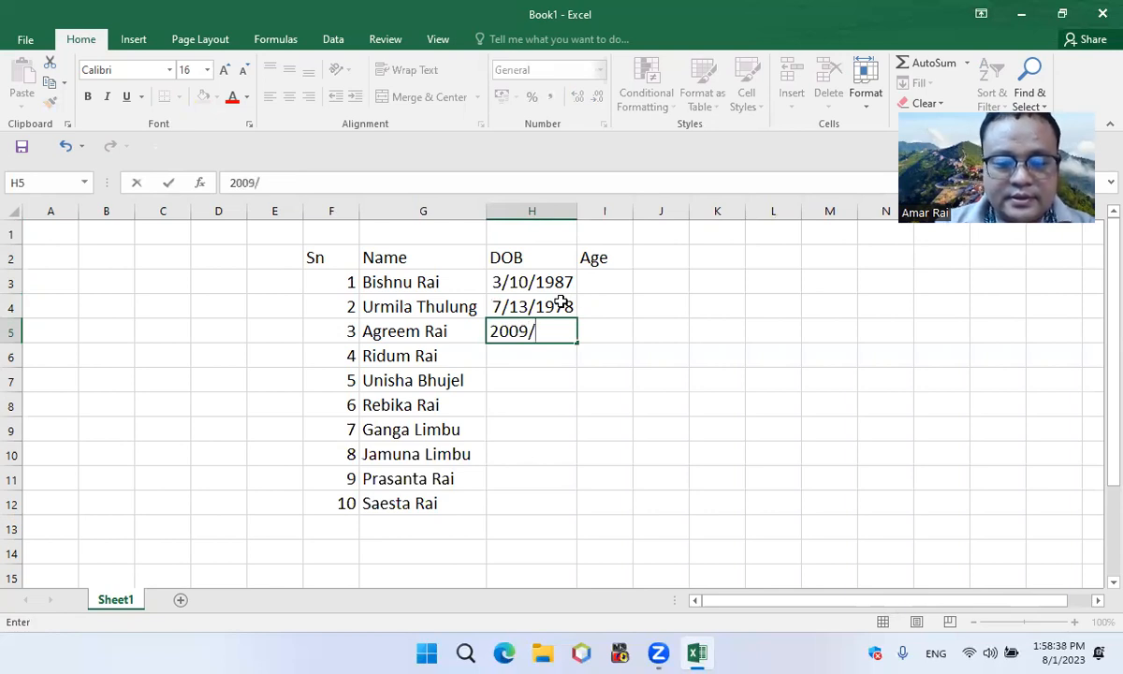
text(1/23)
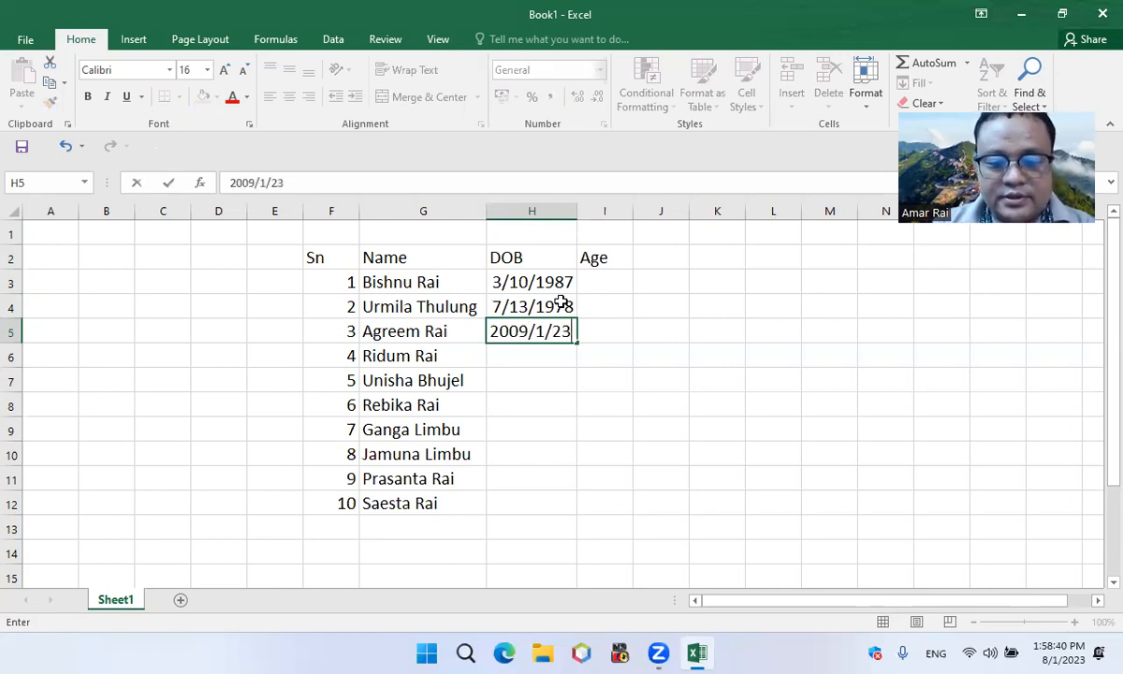
key(Return)
Enter the fourth person's date of birth in cell H6
text(201)
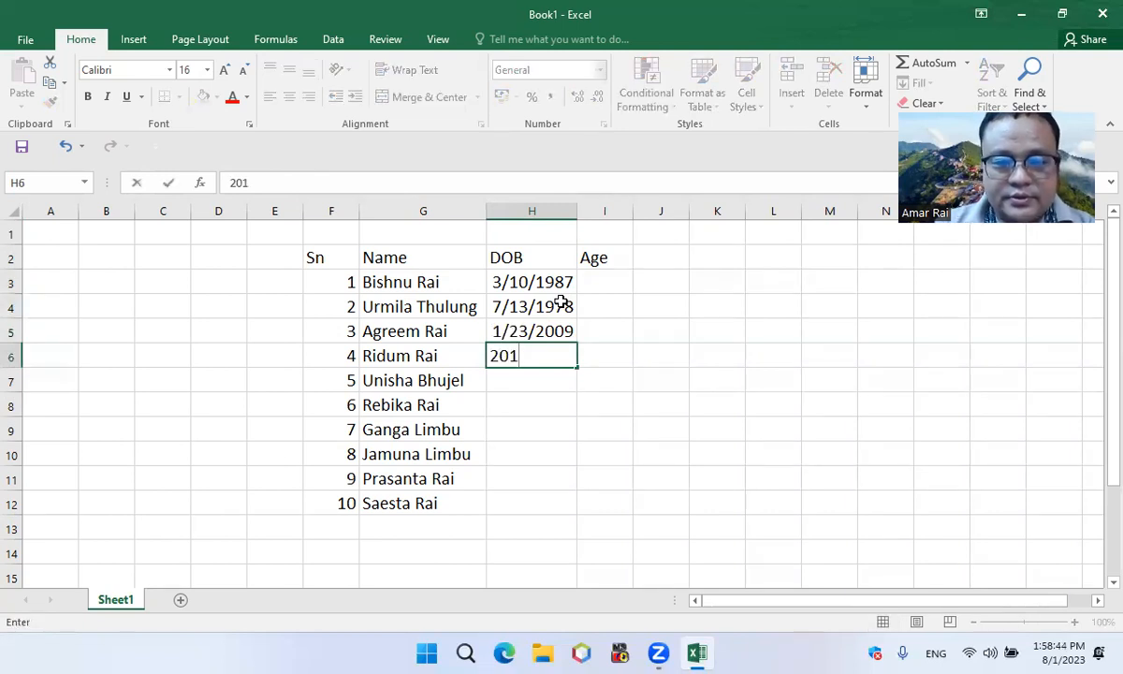
text(2)
key(BackSpace)
text(3)
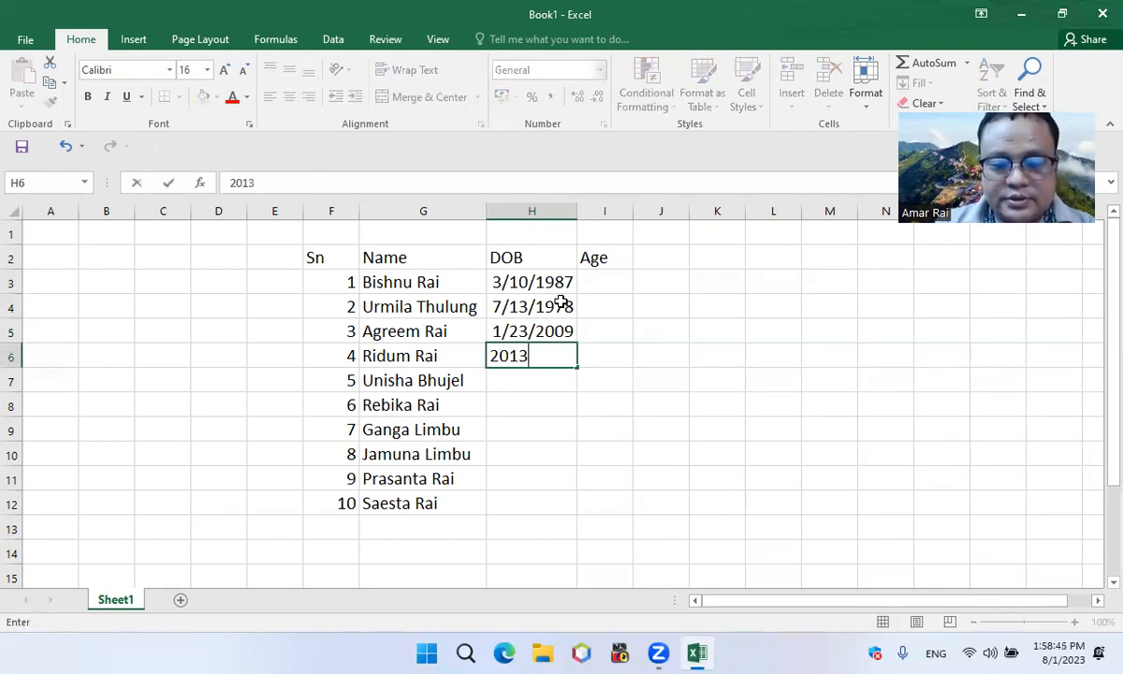
text(/9/1)
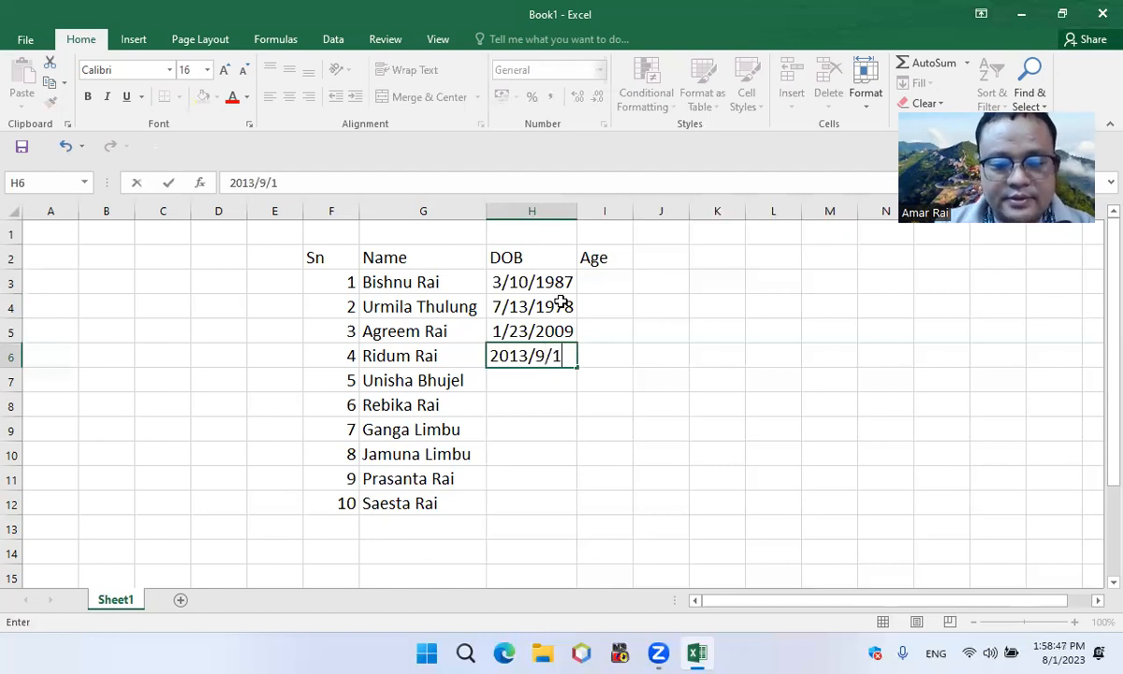
key(Return)
Enter the fifth person's date of birth in cell H7
text(2)
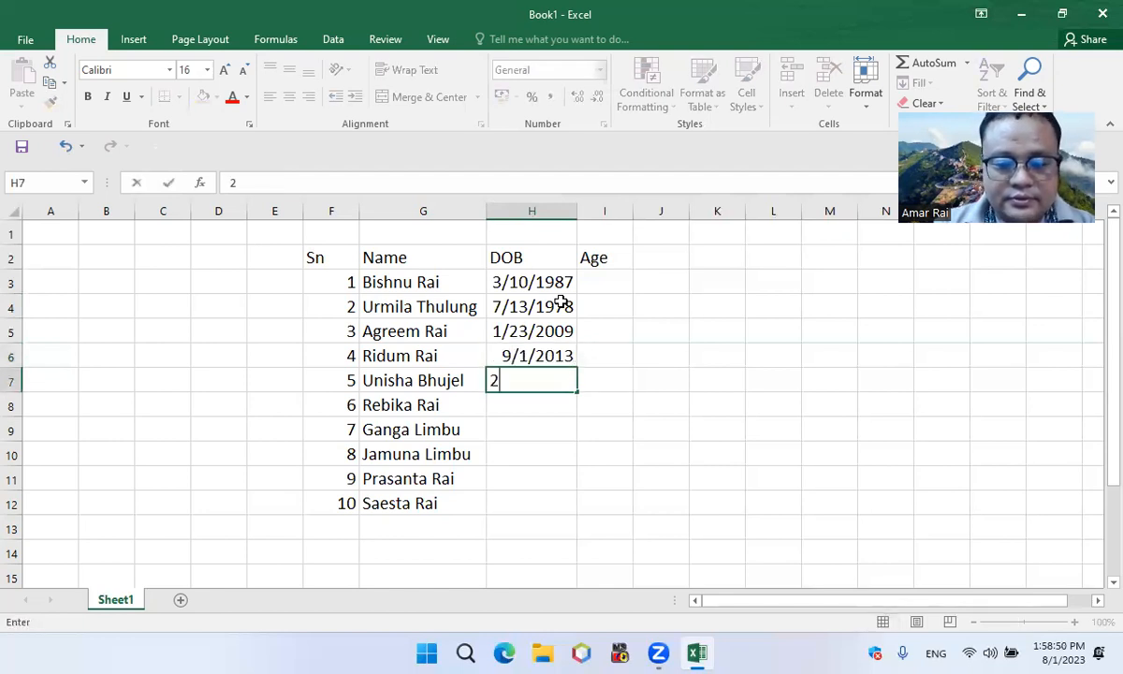
text(005/)
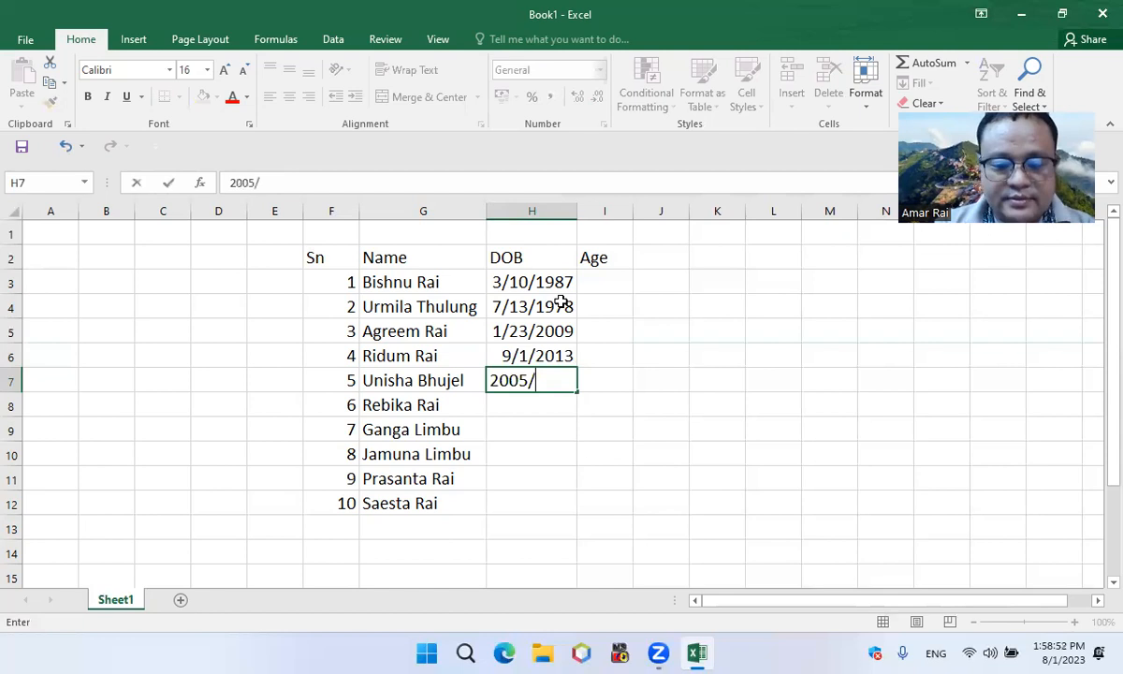
text(6/3)
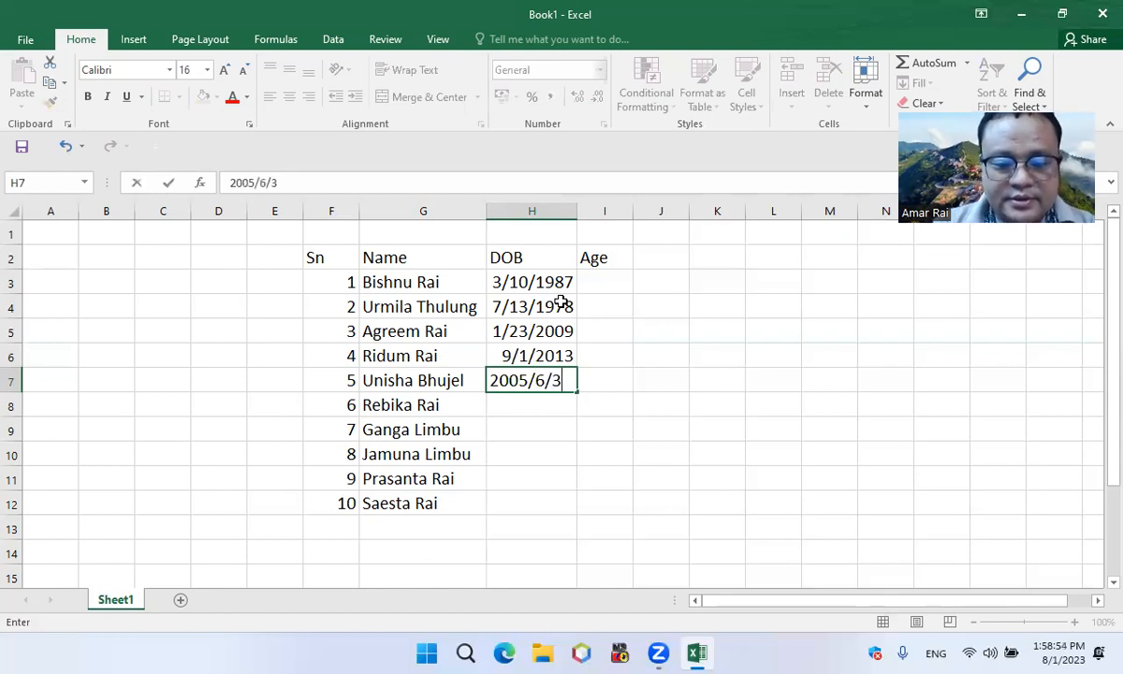
text(0)
key(Return)
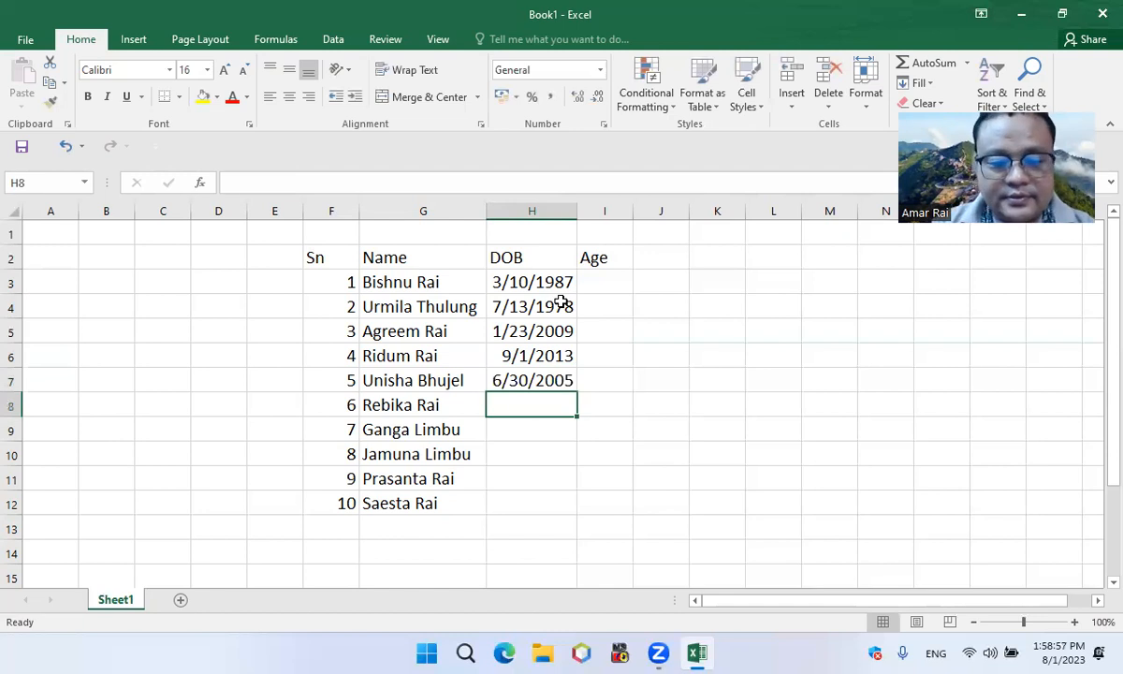
Enter the sixth person's date of birth in cell H8
text(2006/7/8)
key(ctrl+Return)
key(Down)
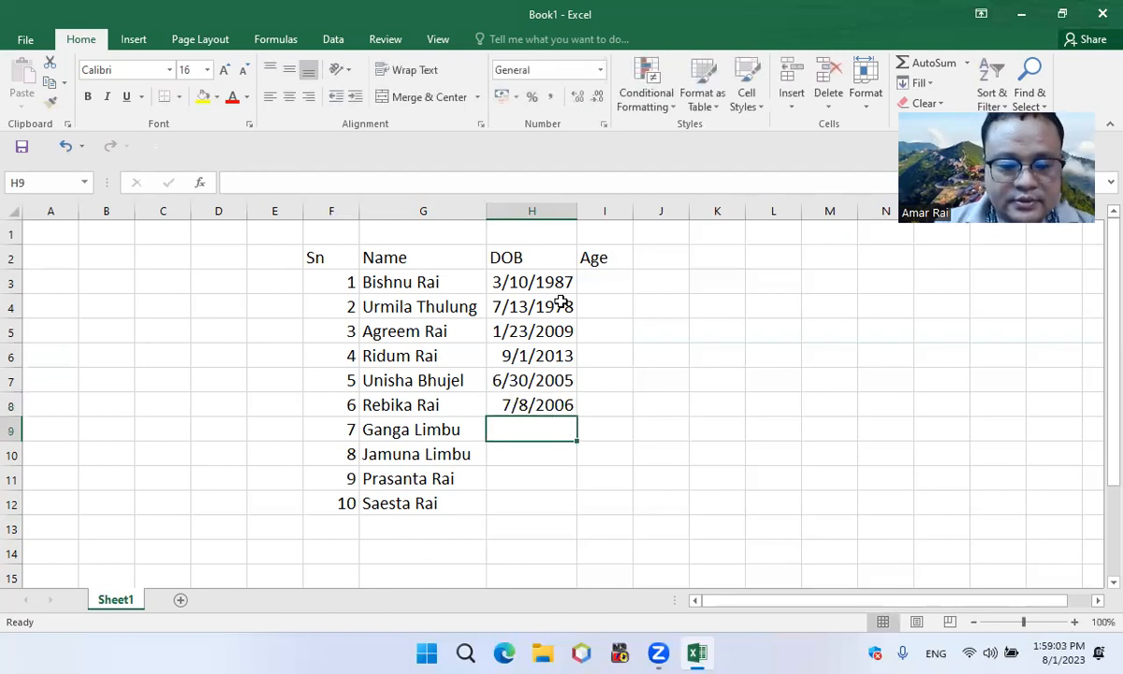
Enter the seventh person's date of birth in cell H9
text(2009/4/14)
key(Return)
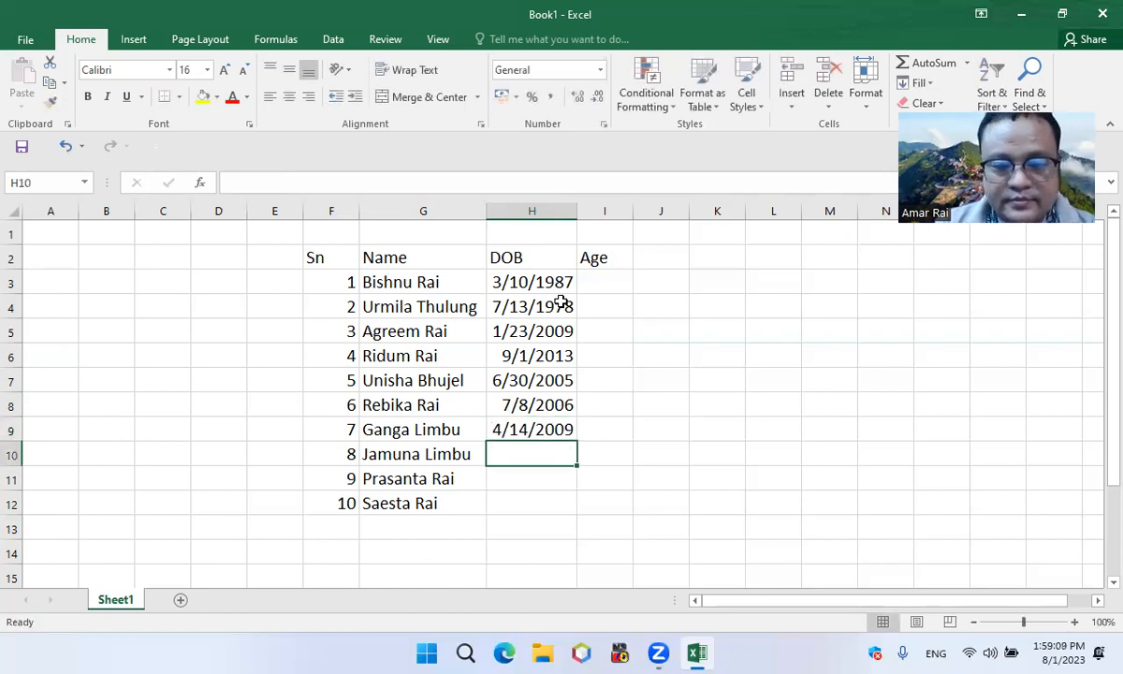
Enter the eighth person's date of birth in cell H10
text(20)
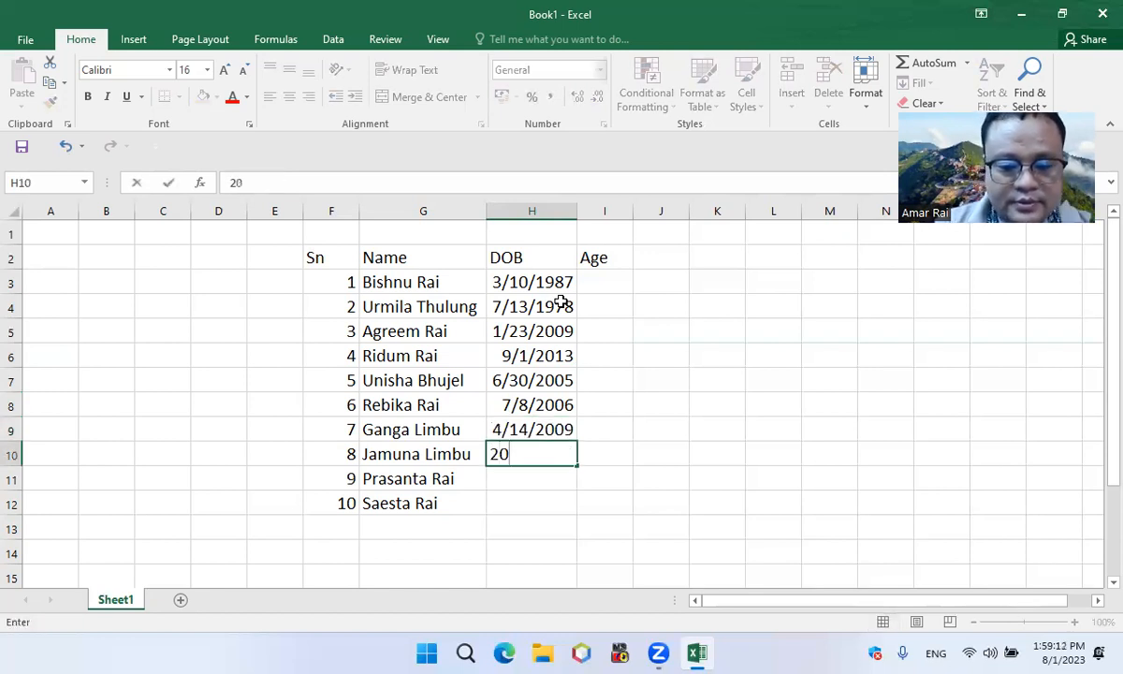
text(02)
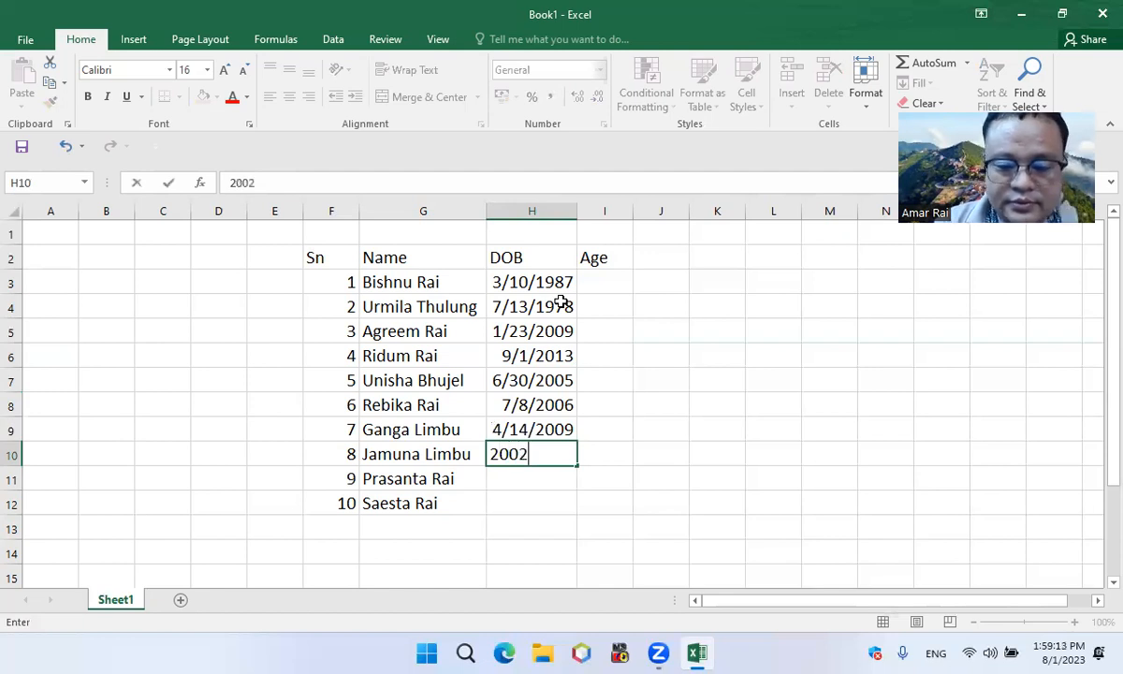
text(/7/9)
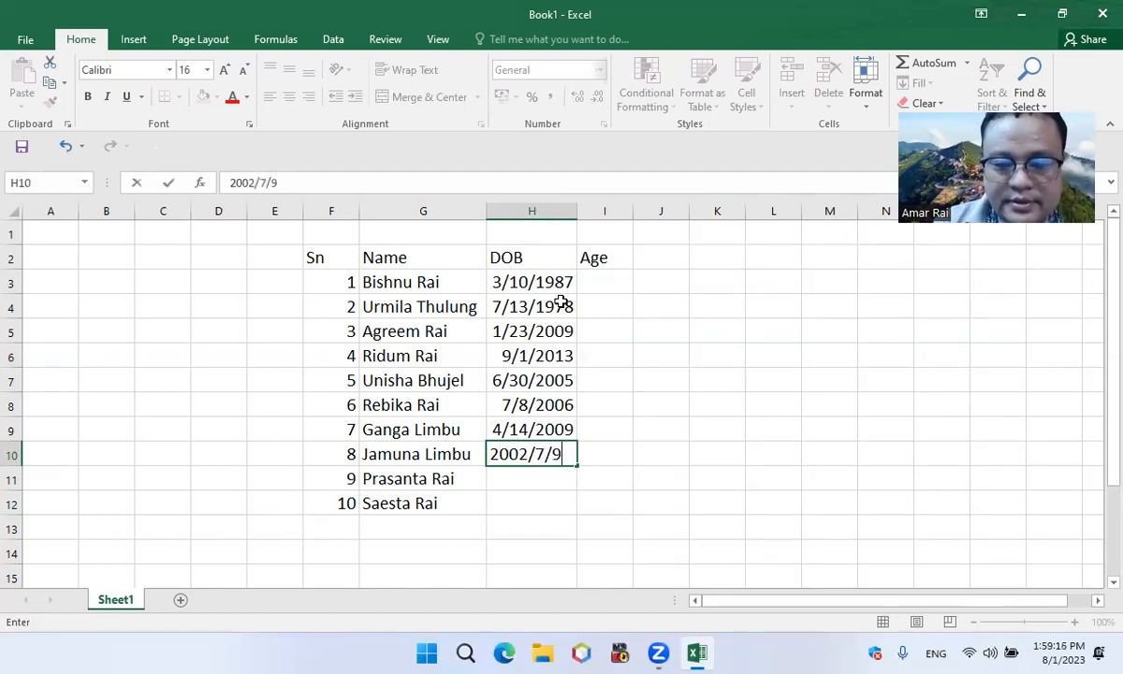
key(Return)
Enter the ninth and tenth people's dates of birth in cells H11 and H12
text(19)
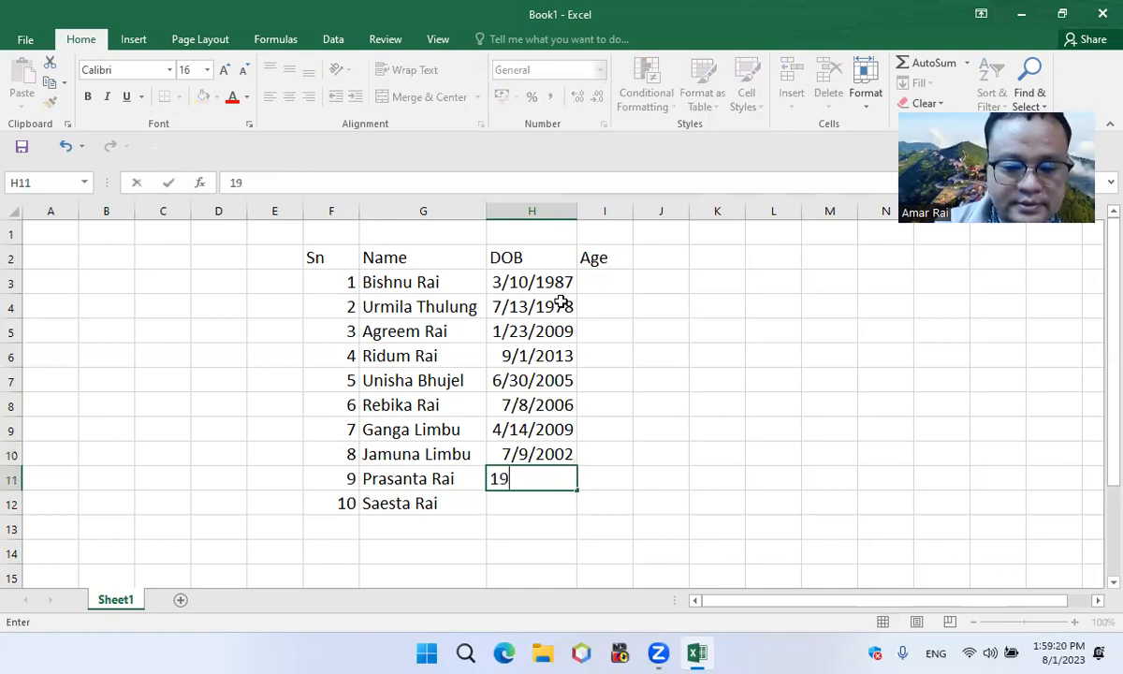
text(75/)
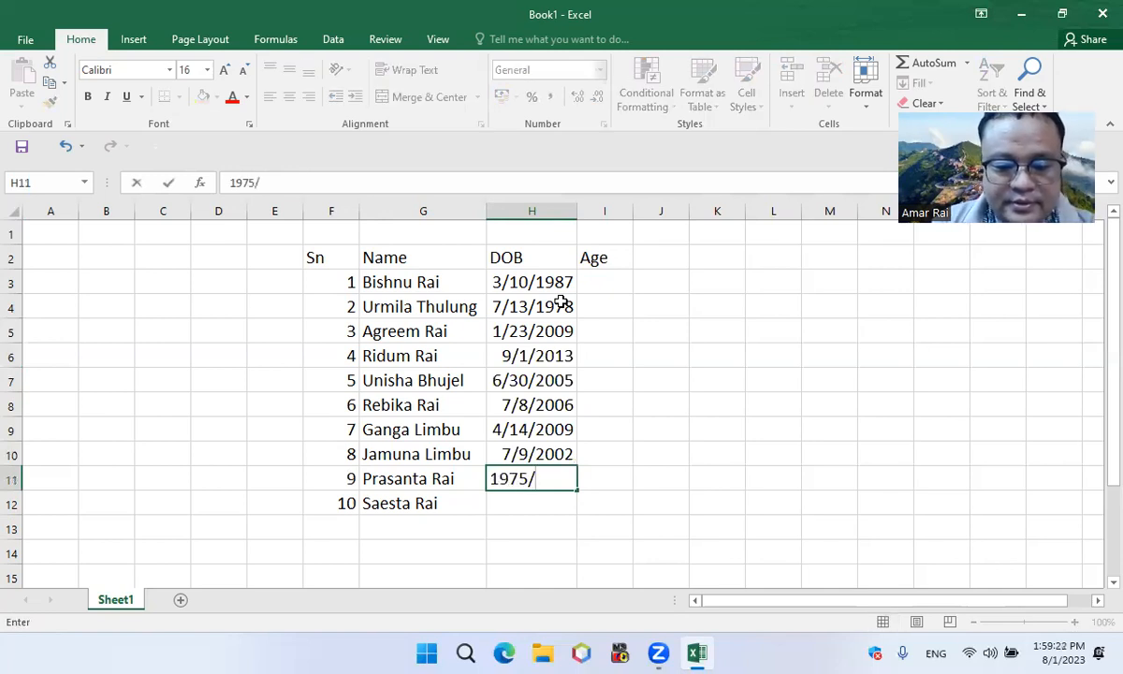
text(4/2)
key(Return)
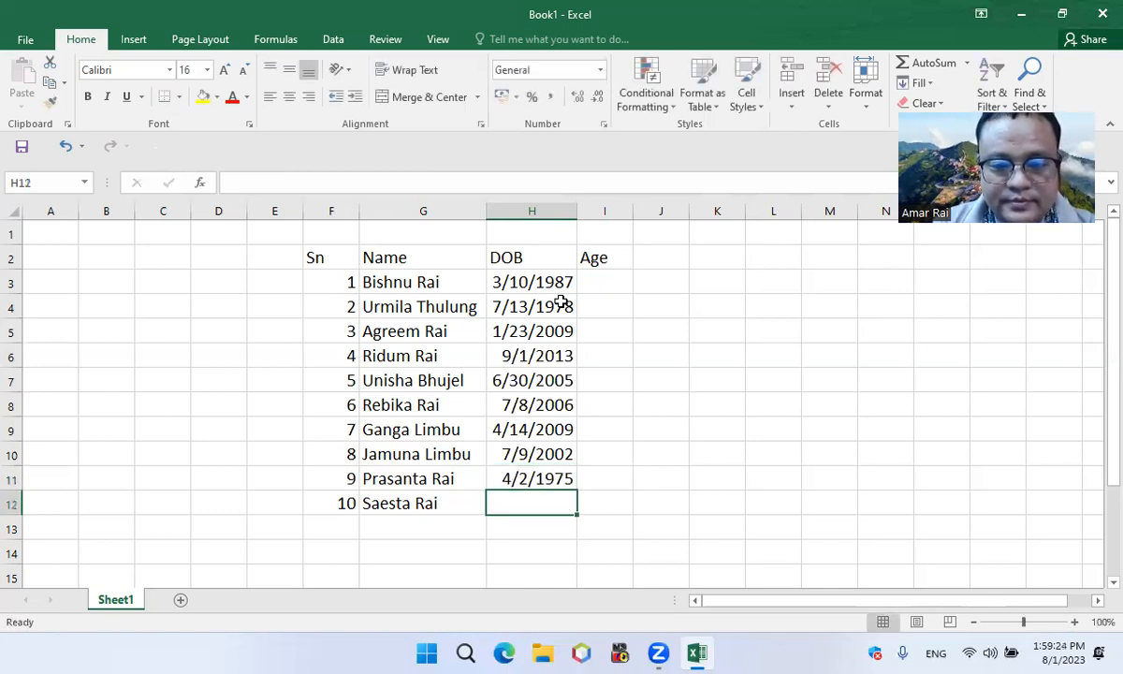
text(20)
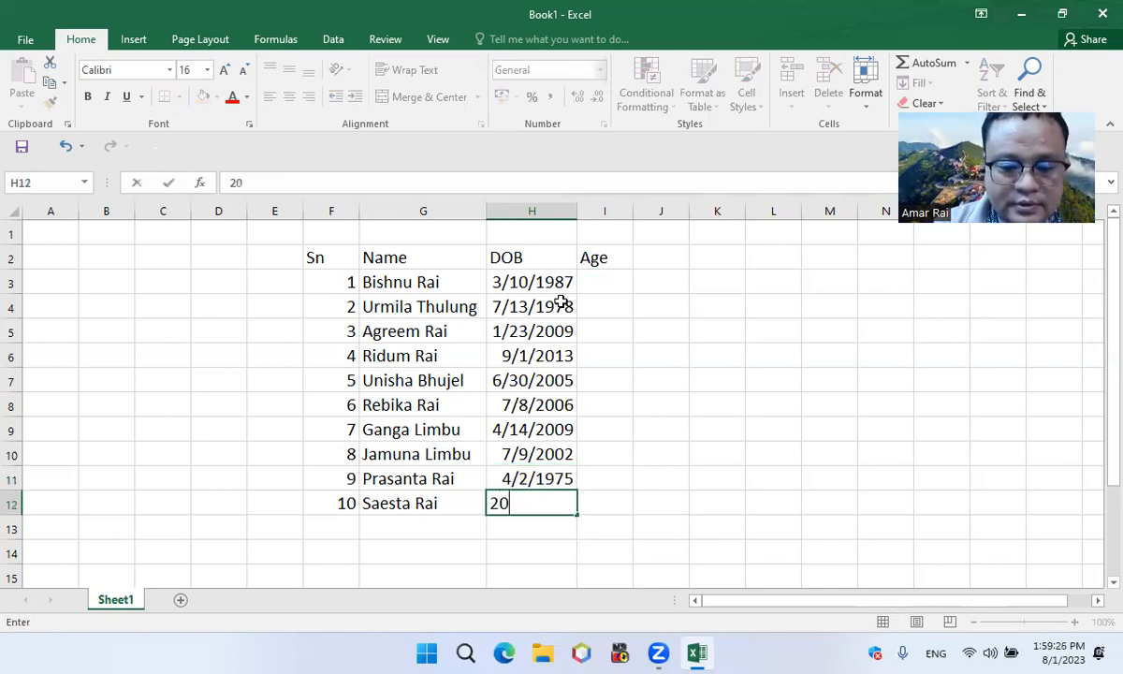
text(07/4/7)
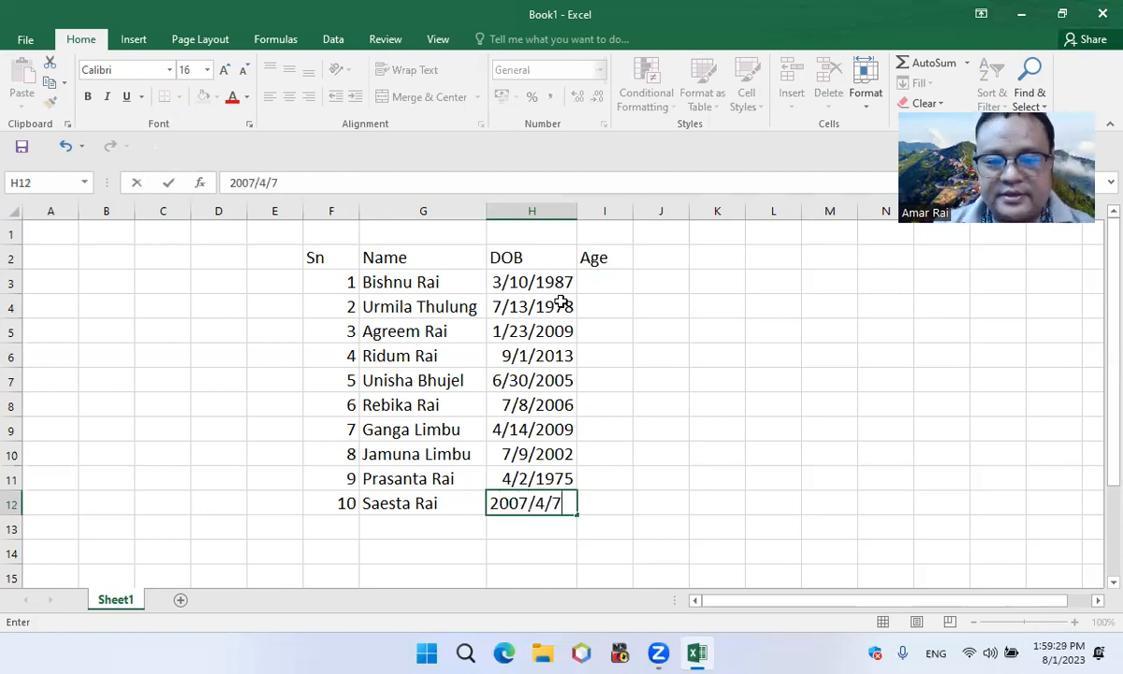
key(Return)
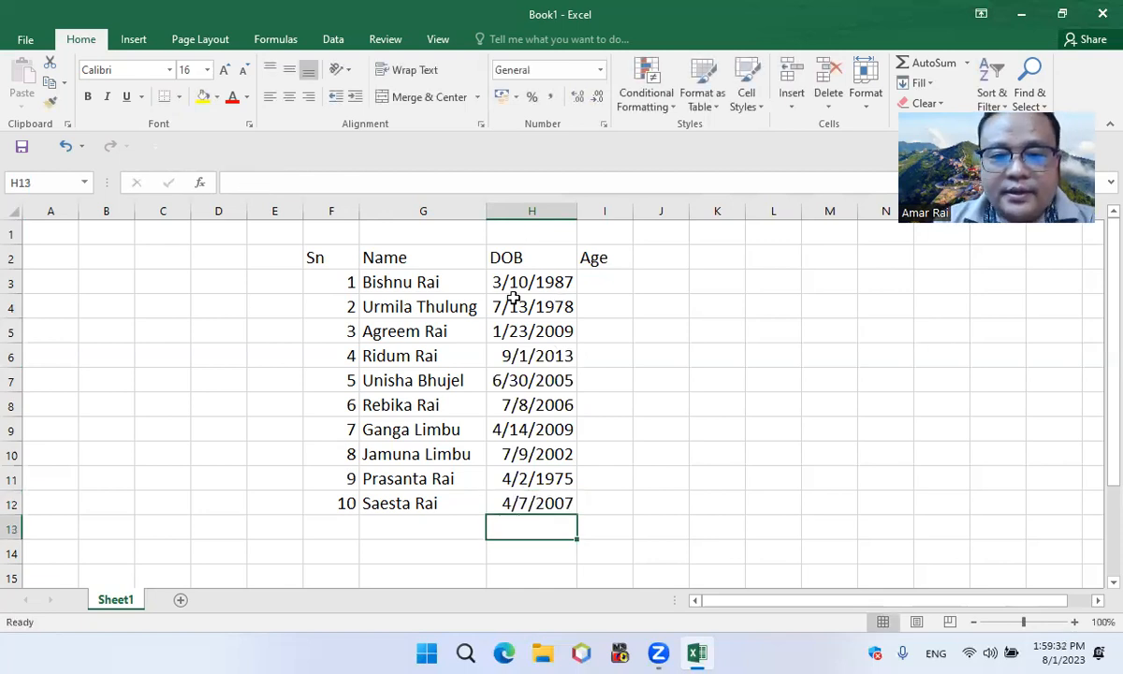
Set the font of the whole table F2:I12 to Arial
drag(313, 259, 604, 257)
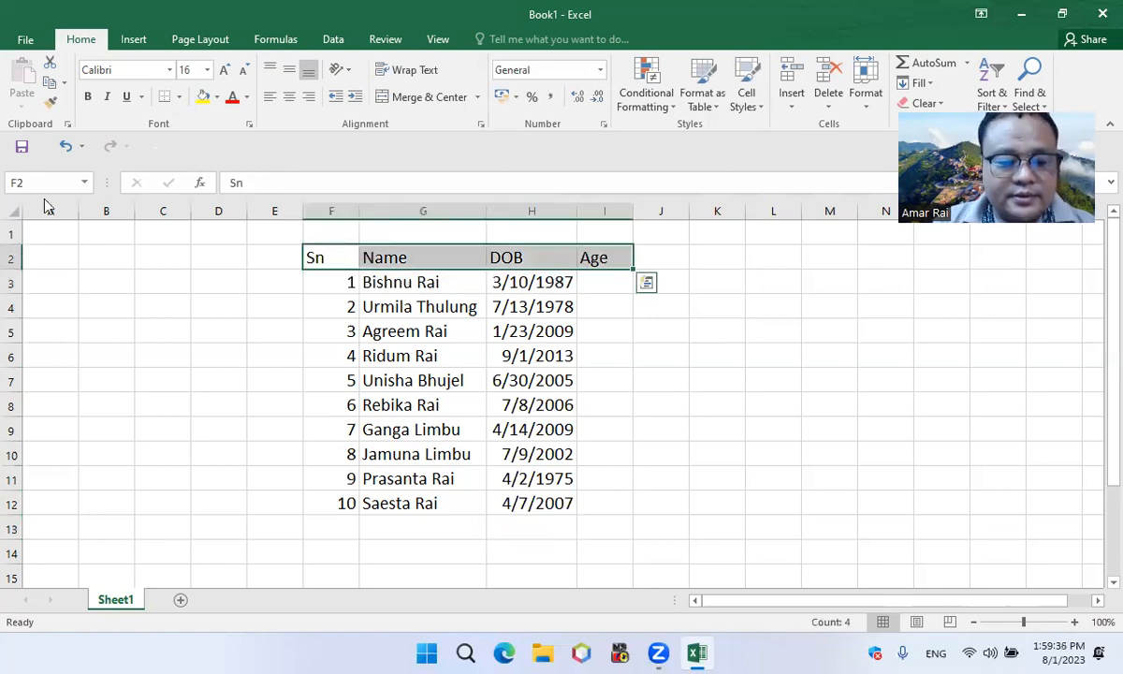
key(ctrl+shift+Down)
click(130, 71)
text(Arial)
key(Return)
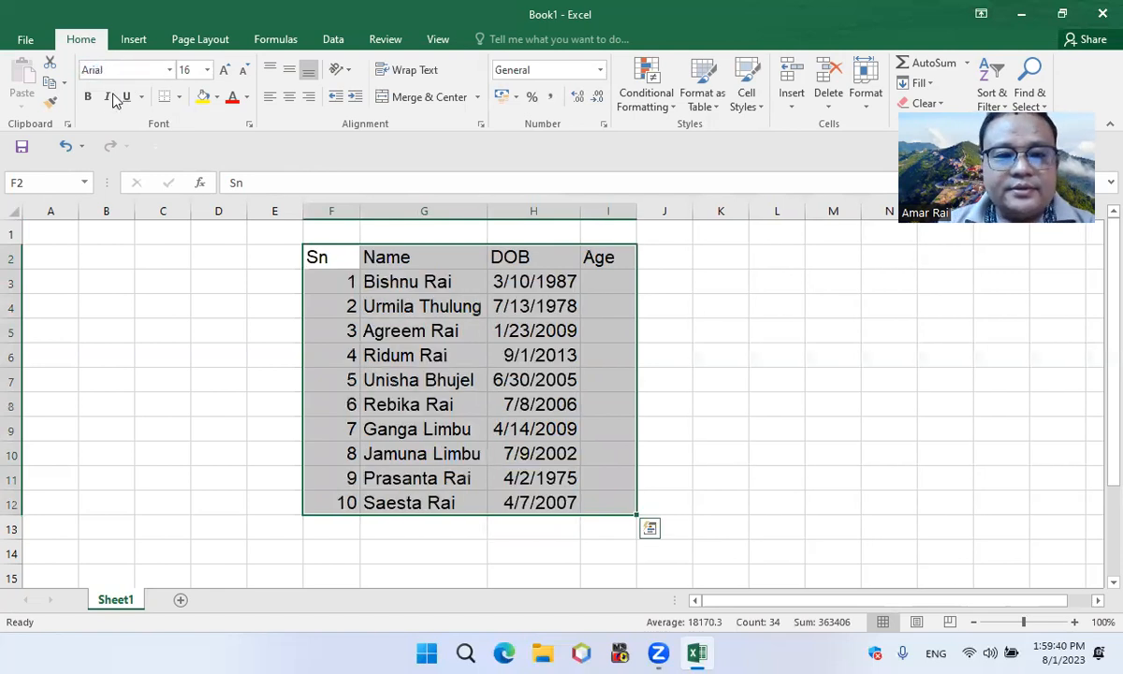
Center the contents of the Sn column F horizontally
click(337, 327)
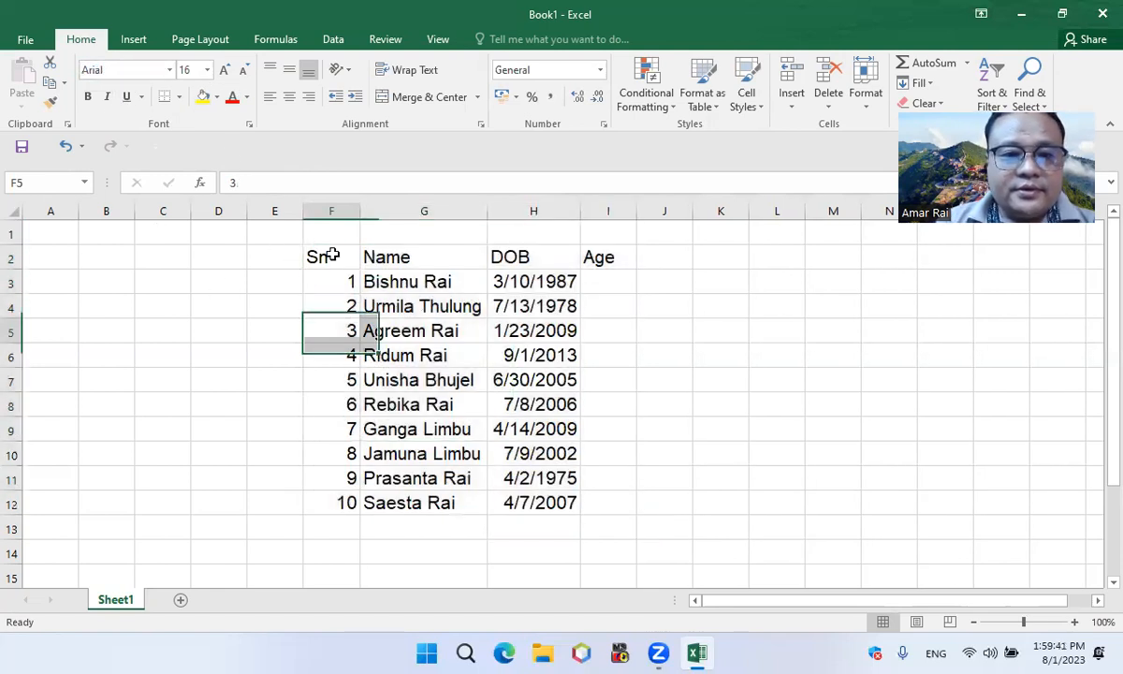
click(331, 211)
click(287, 96)
Make the header row F2:I2 bold
click(388, 259)
drag(315, 257, 602, 256)
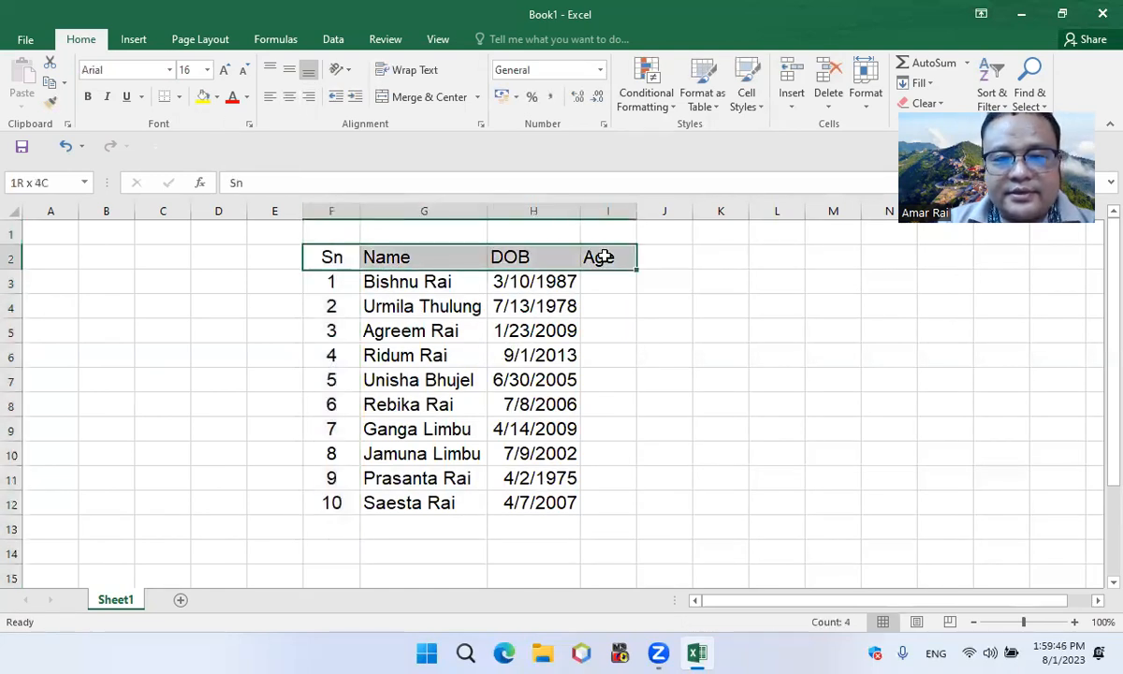
click(87, 97)
Apply All Borders to the header row and then to the whole table F2:I12
click(177, 97)
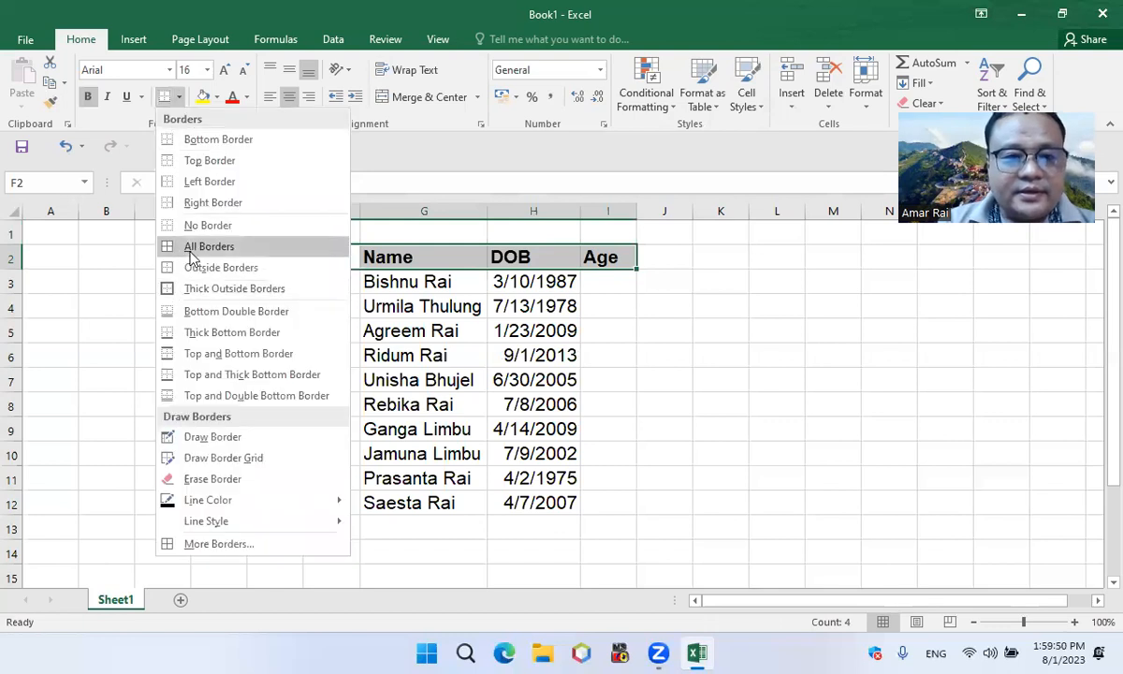
click(192, 248)
click(377, 301)
drag(319, 258, 599, 504)
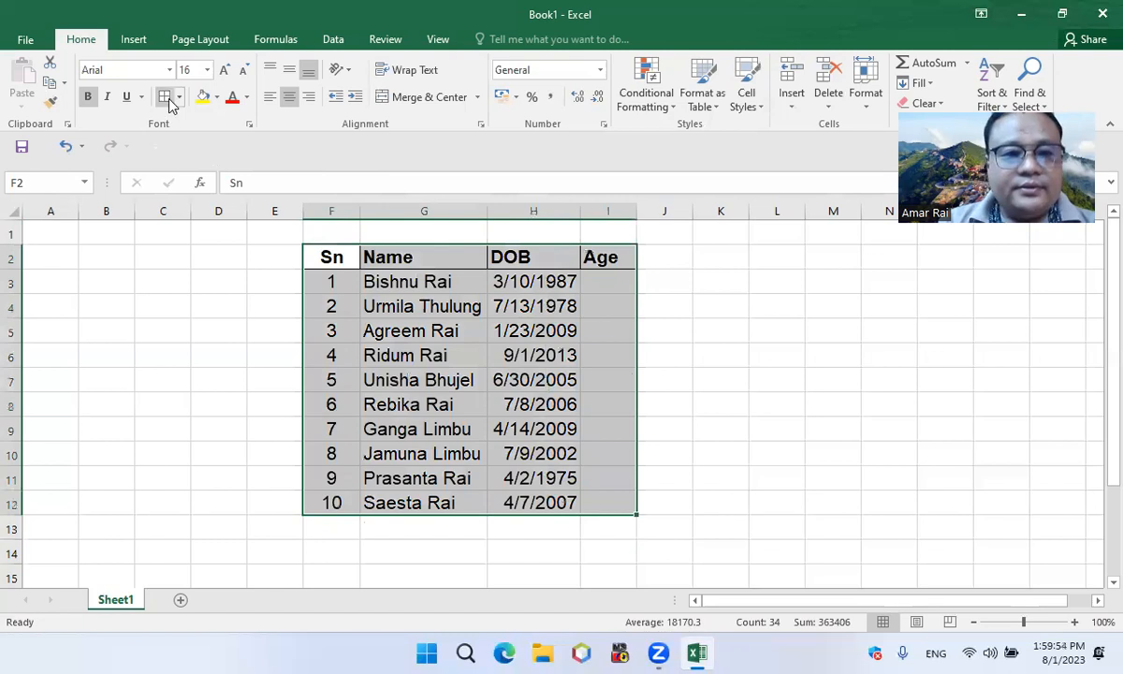
Enter the formula =DATEDIF(H3,TODAY(),"Y") in cell I3 to calculate the first person's age in years
click(605, 288)
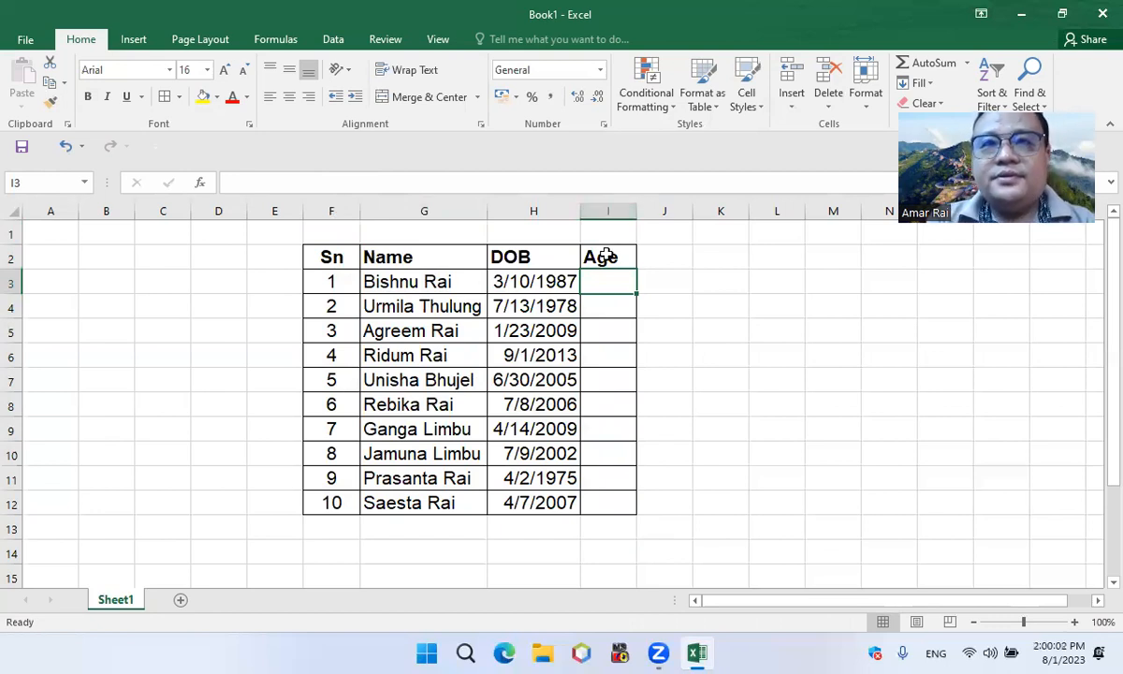
text(=)
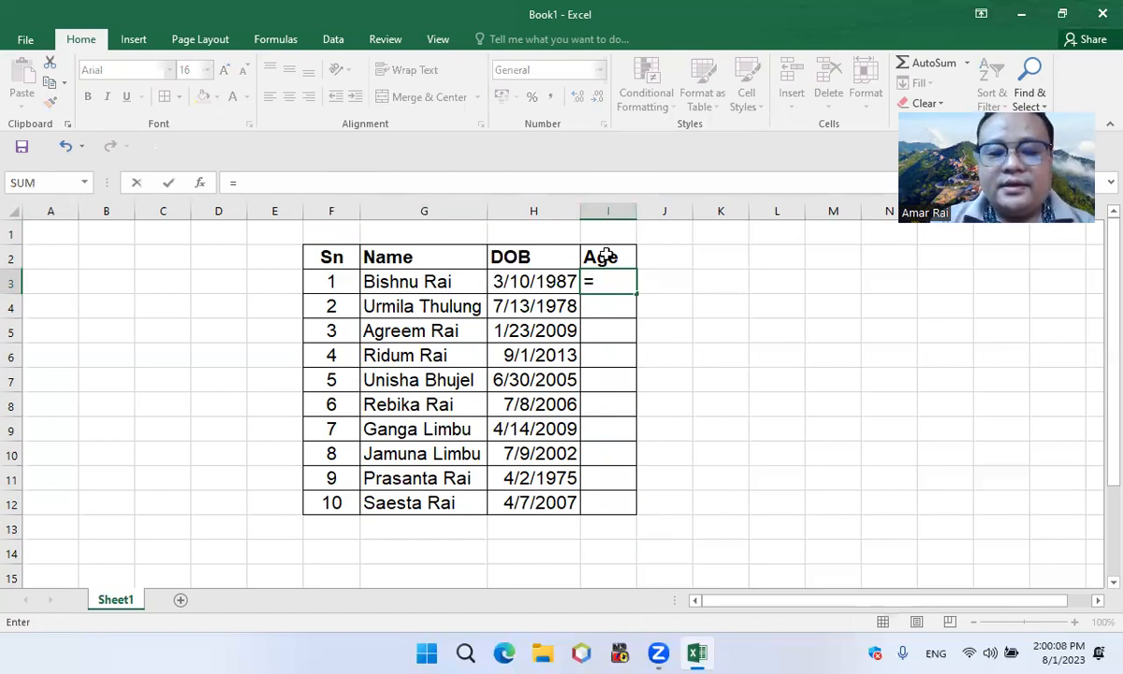
text(datedif)
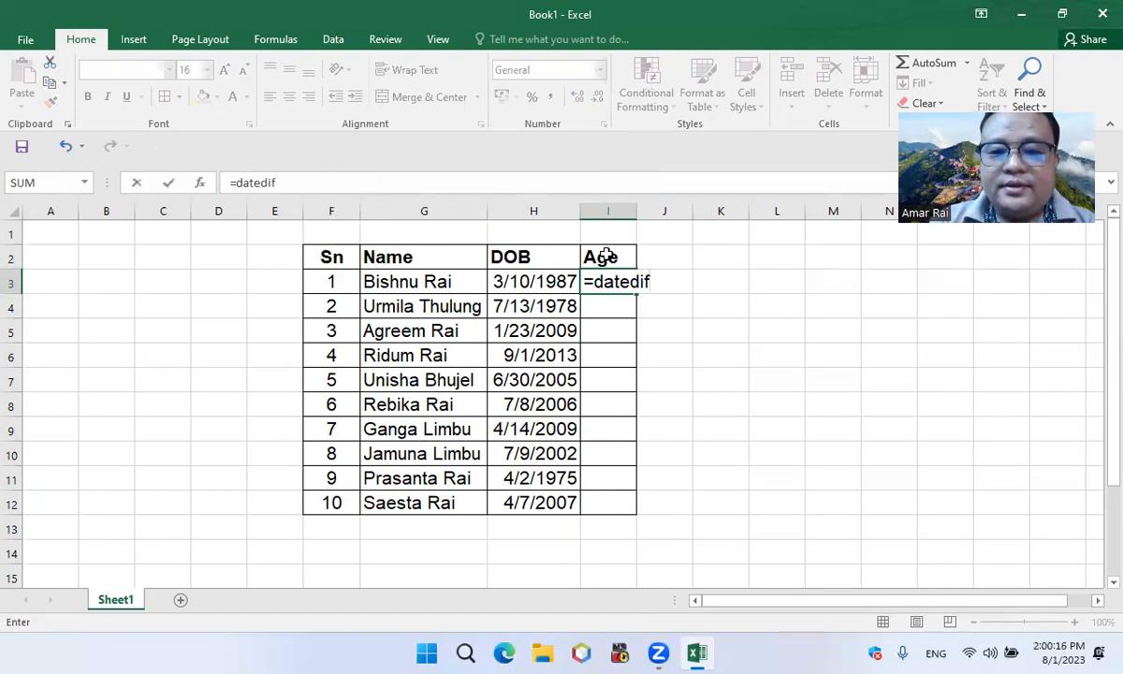
text(()
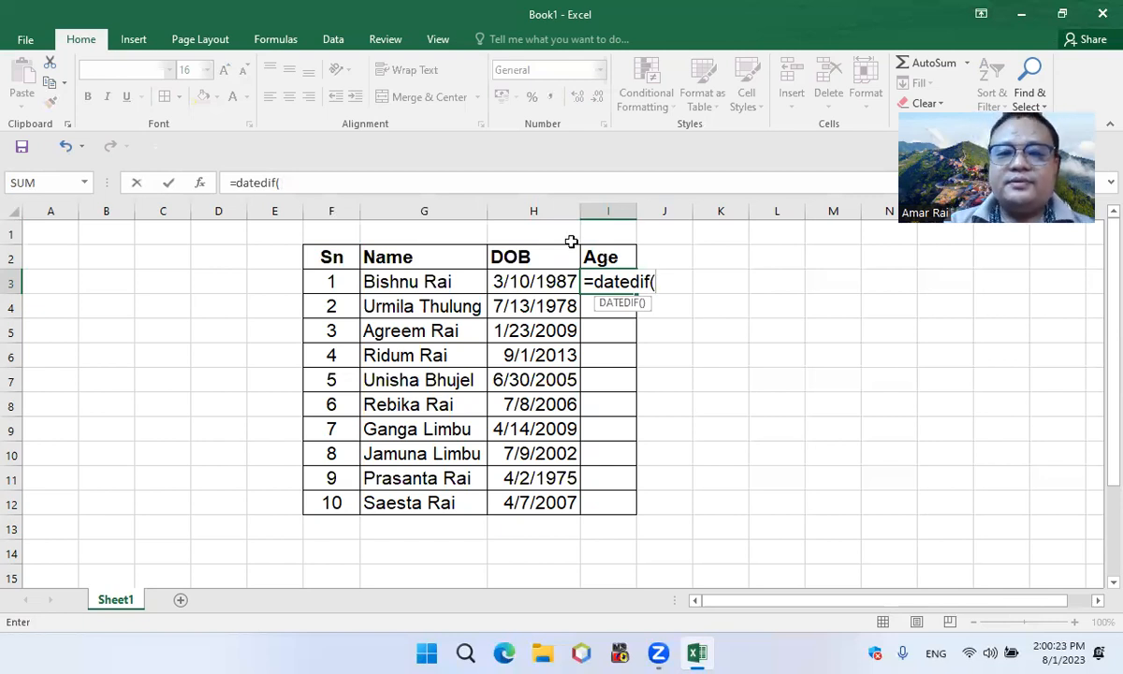
click(537, 281)
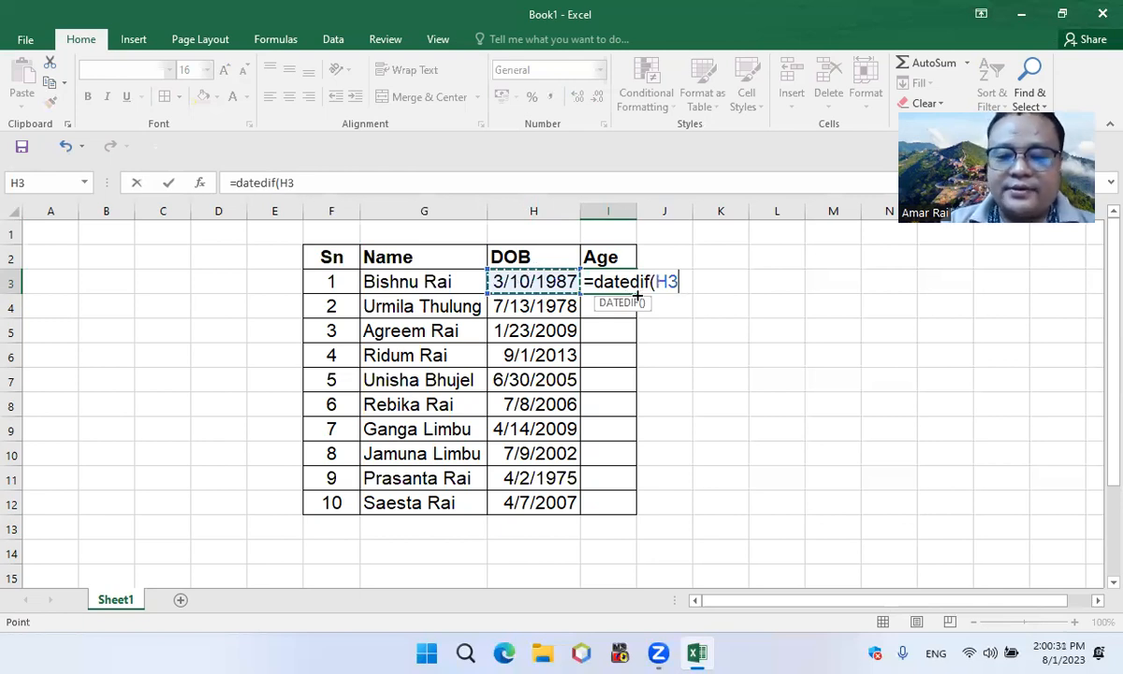
text(,)
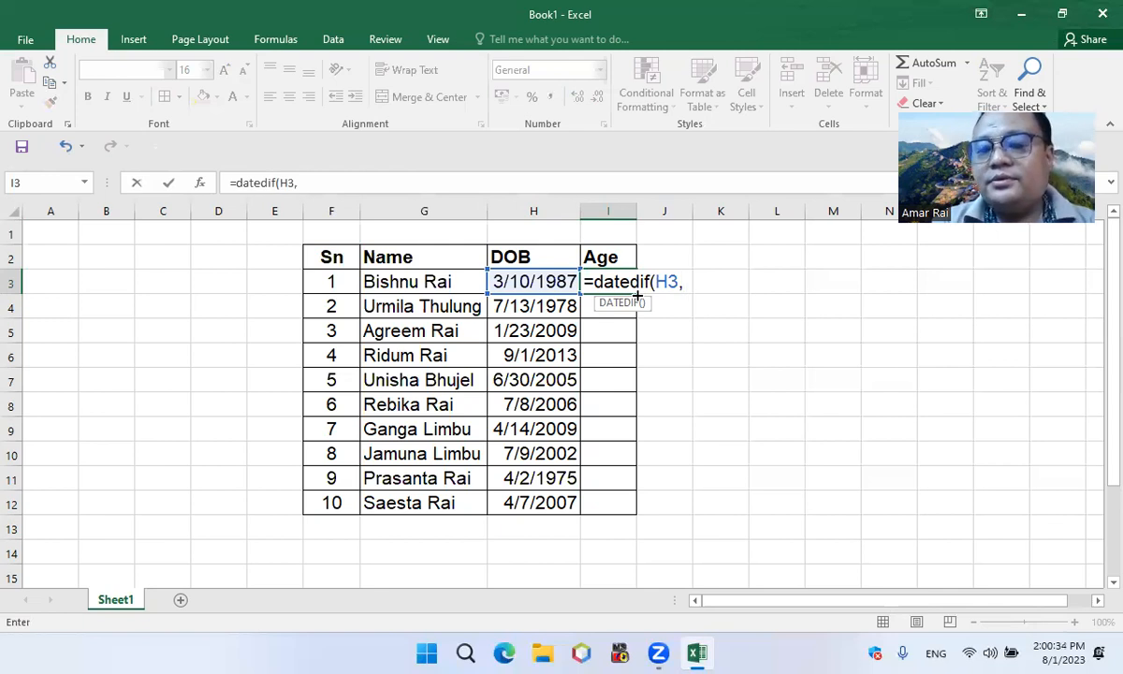
text(today())
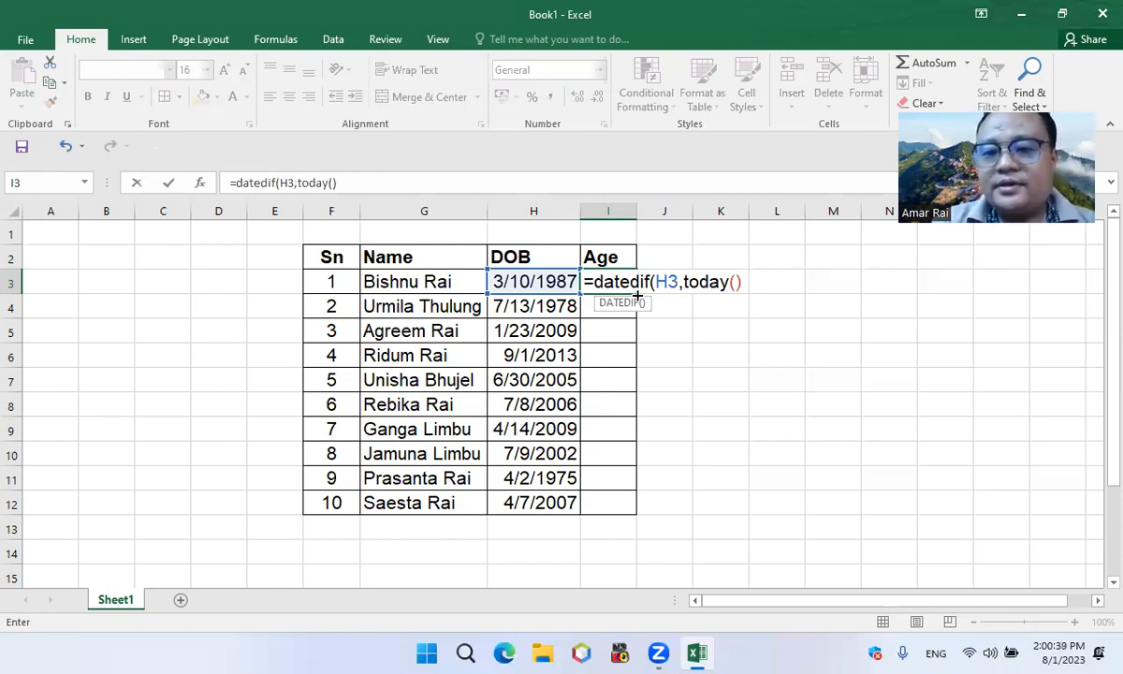
text(,")
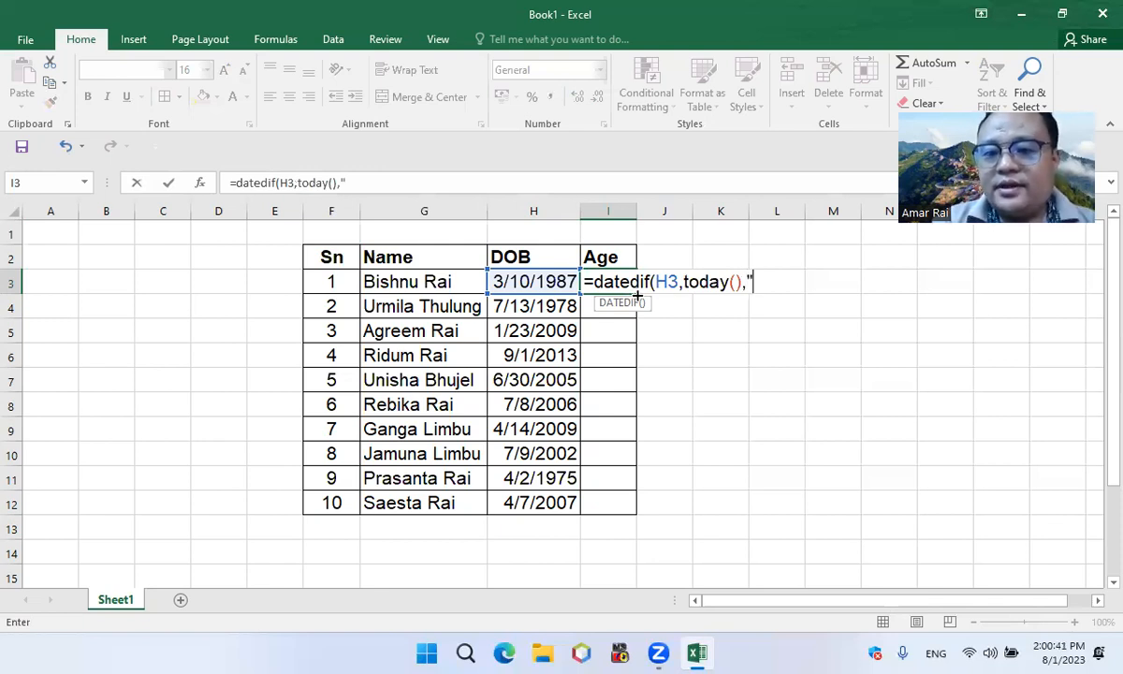
text(Y)
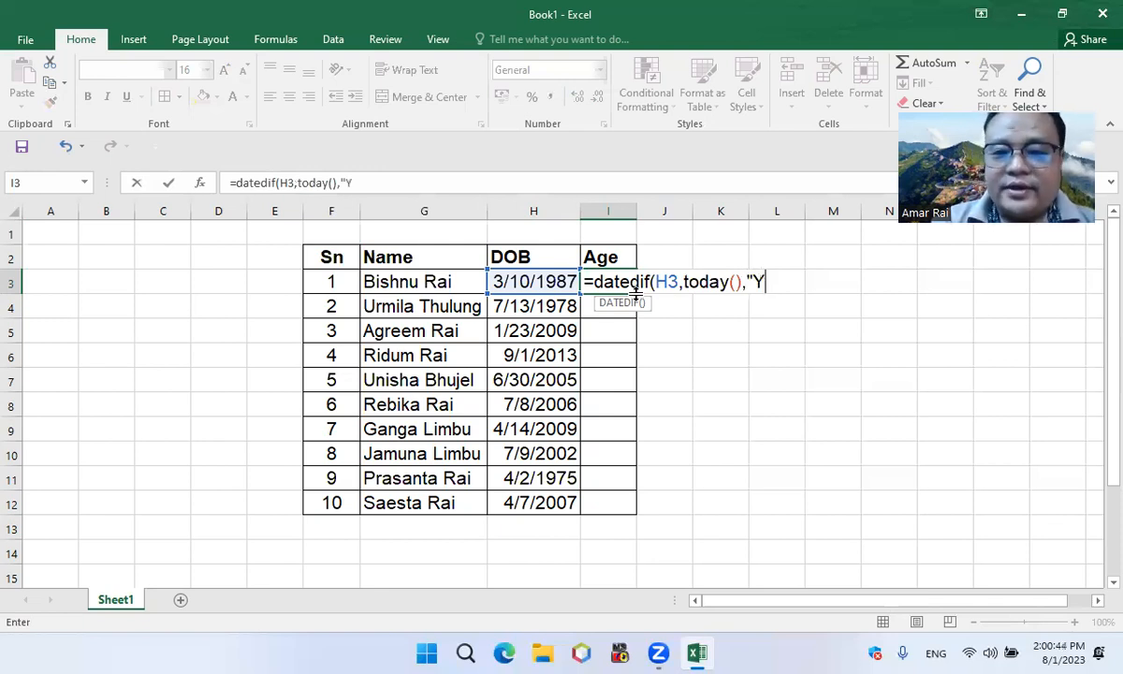
text("))
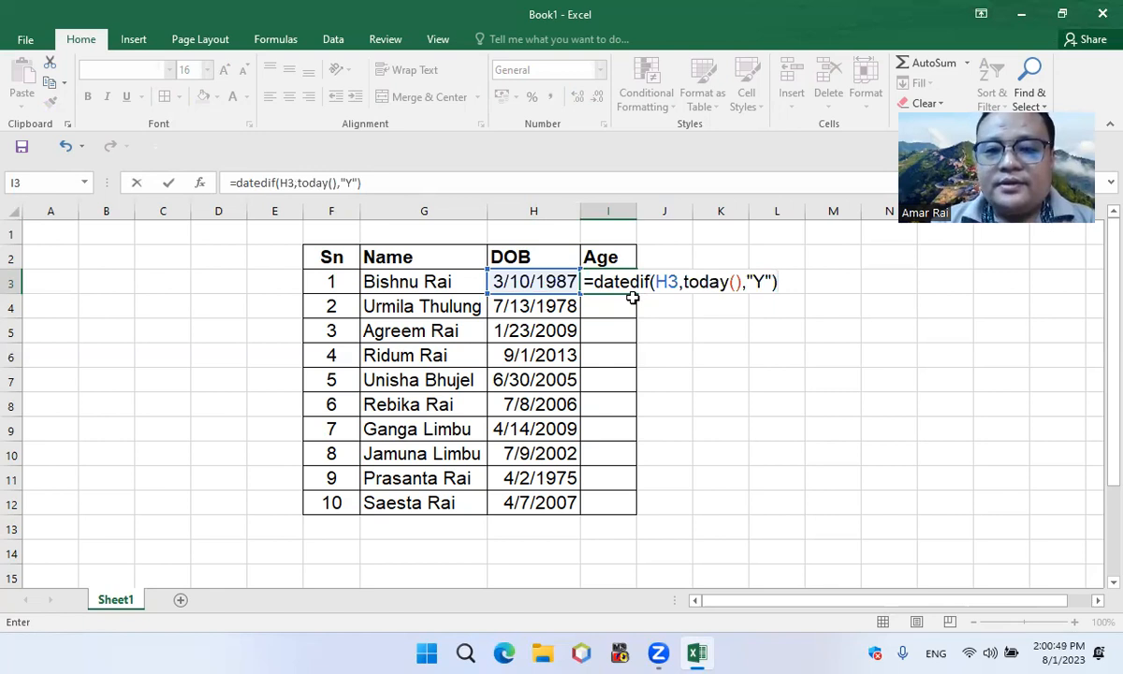
key(Return)
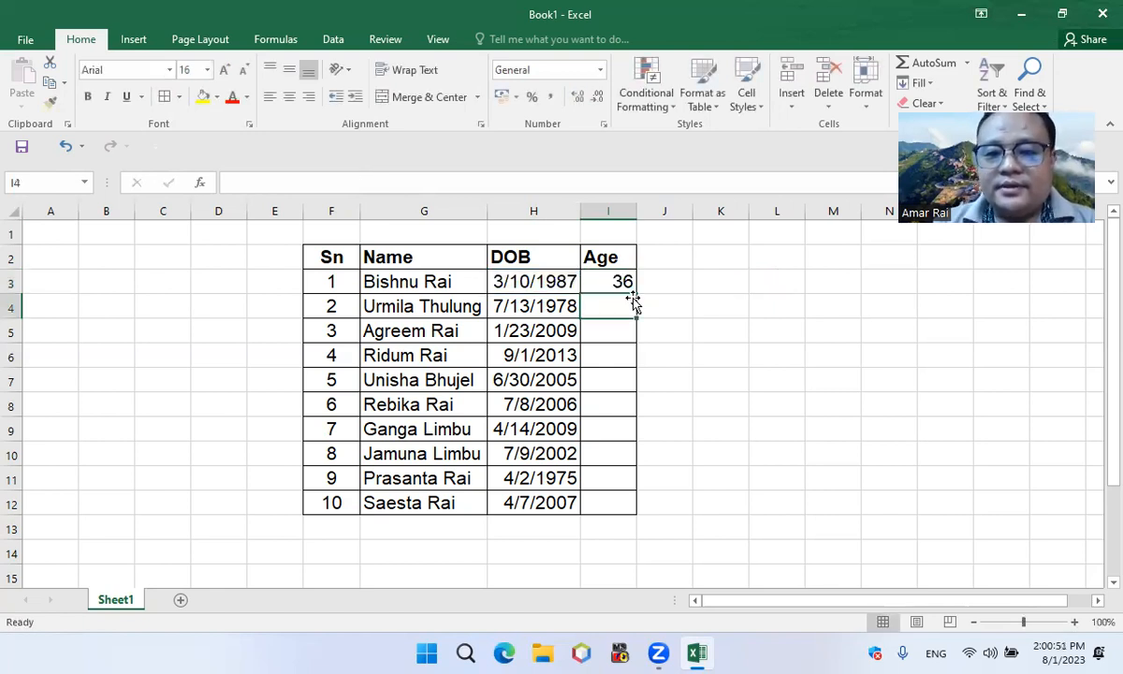
Fill the age formula from I3 down through I12
click(623, 282)
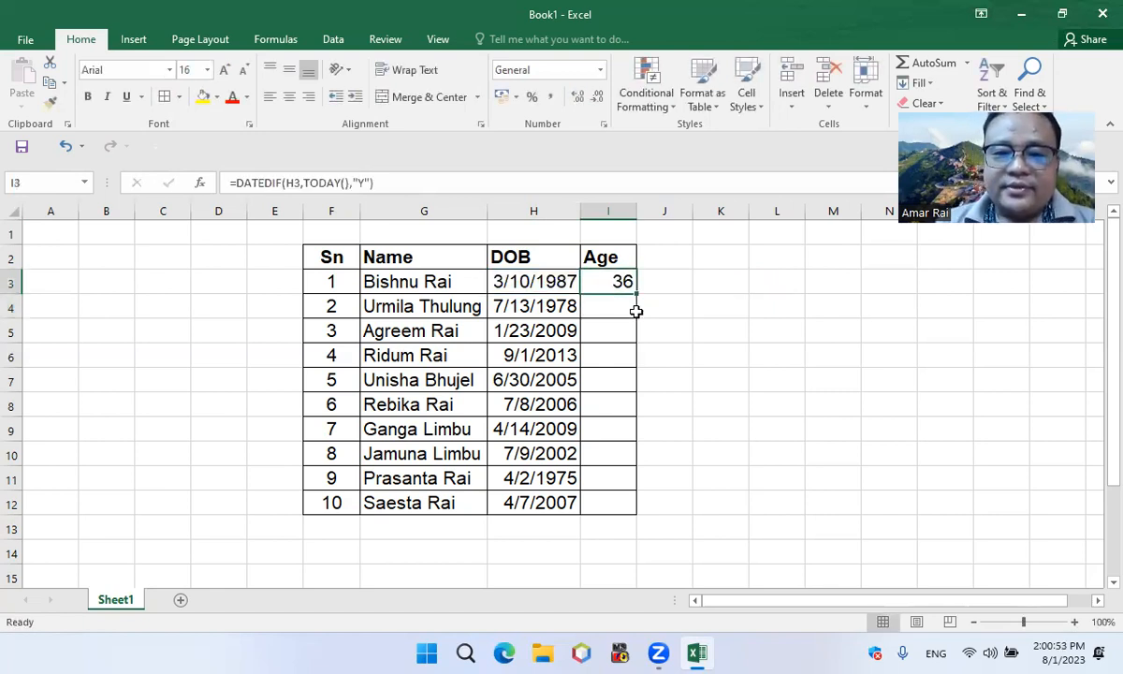
drag(636, 295, 624, 496)
click(657, 327)
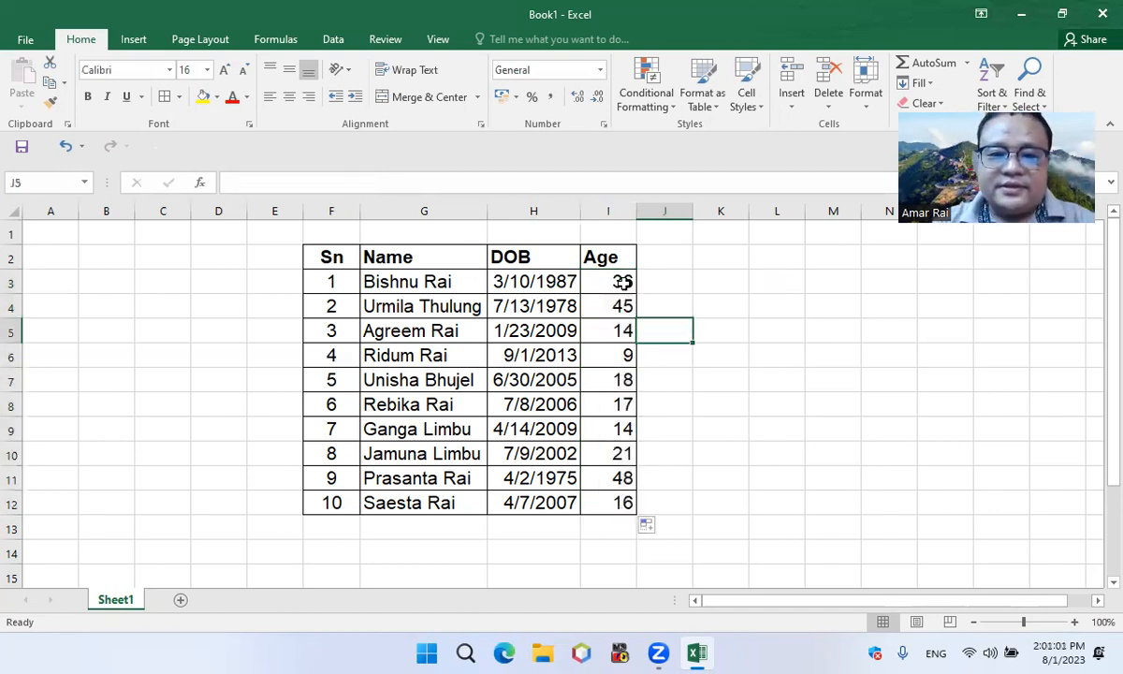
Copy the formula text of I3 without its equals sign and paste it as plain text into J3
click(616, 285)
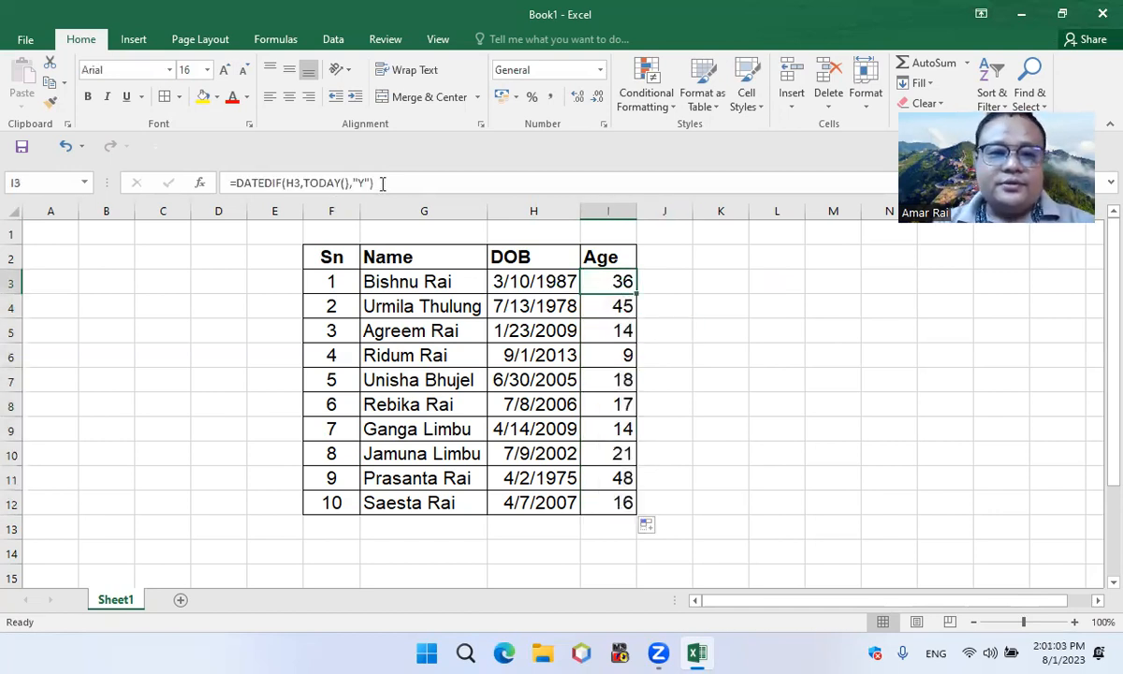
mouse_move(374, 184)
mouse_down()
mouse_move(236, 183)
mouse_move(380, 184)
mouse_up()
key(ctrl+c)
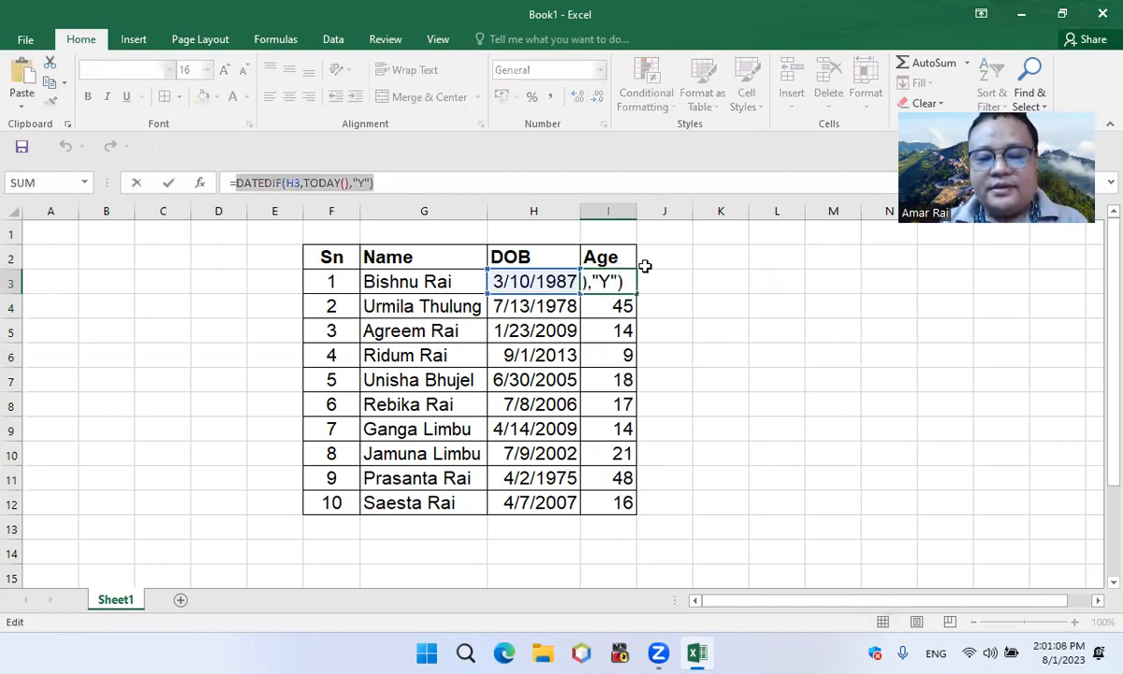
key(Return)
click(665, 280)
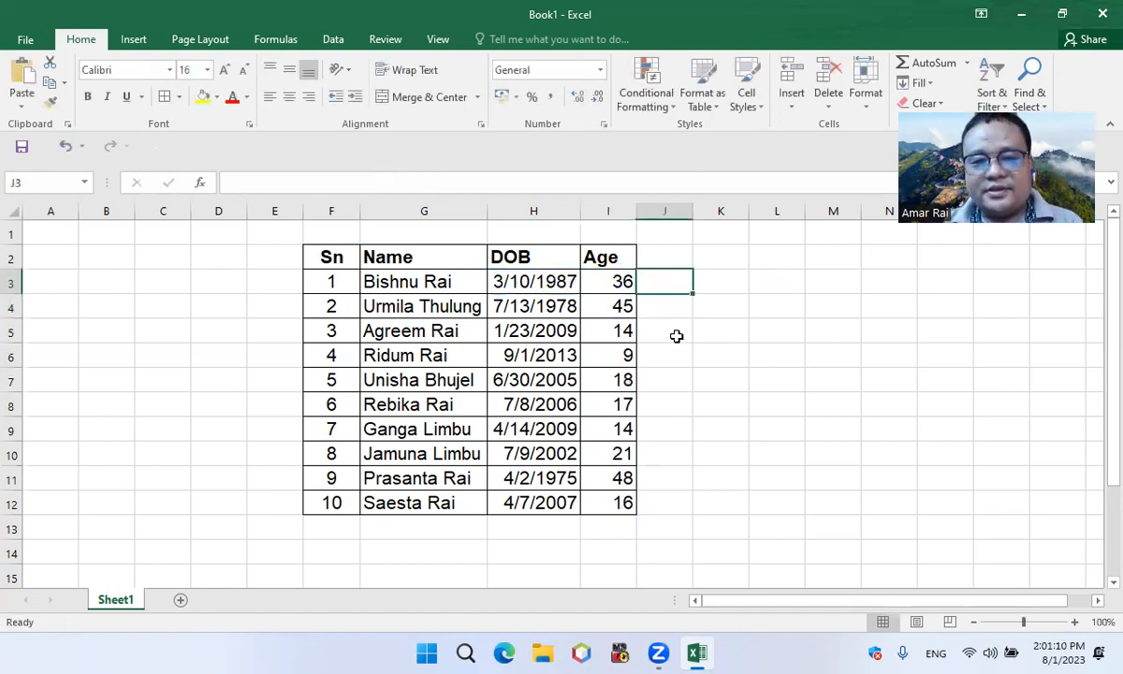
key(ctrl+v)
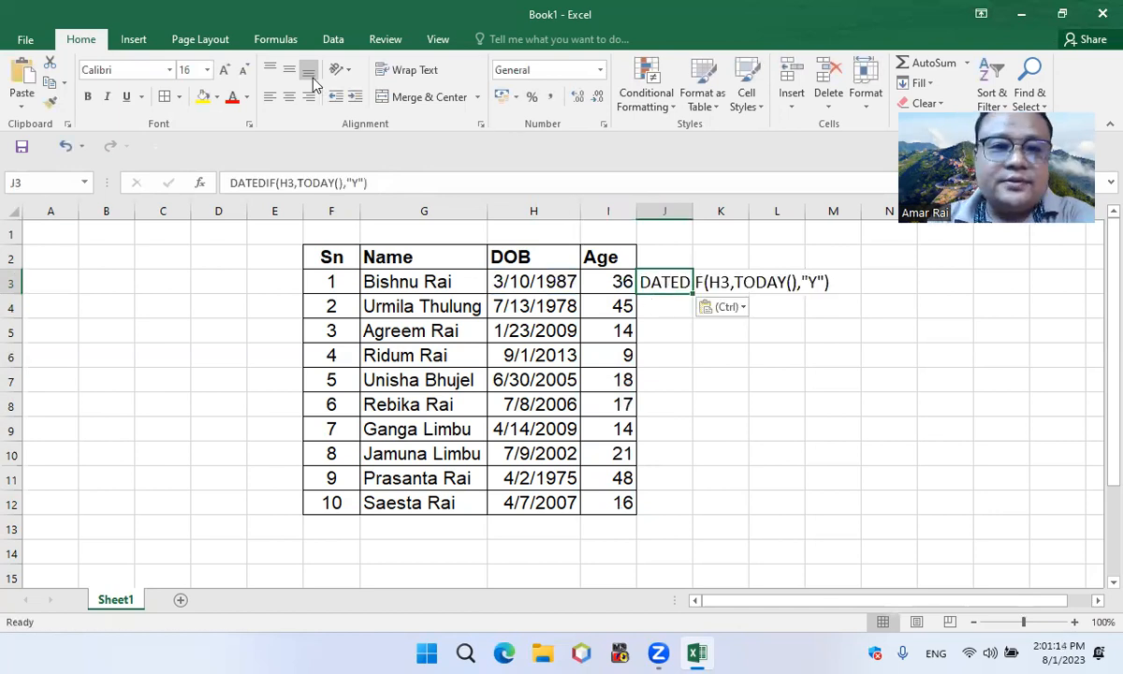
Format the pasted formula text in J3 as 22-point Arial
click(225, 72)
click(226, 72)
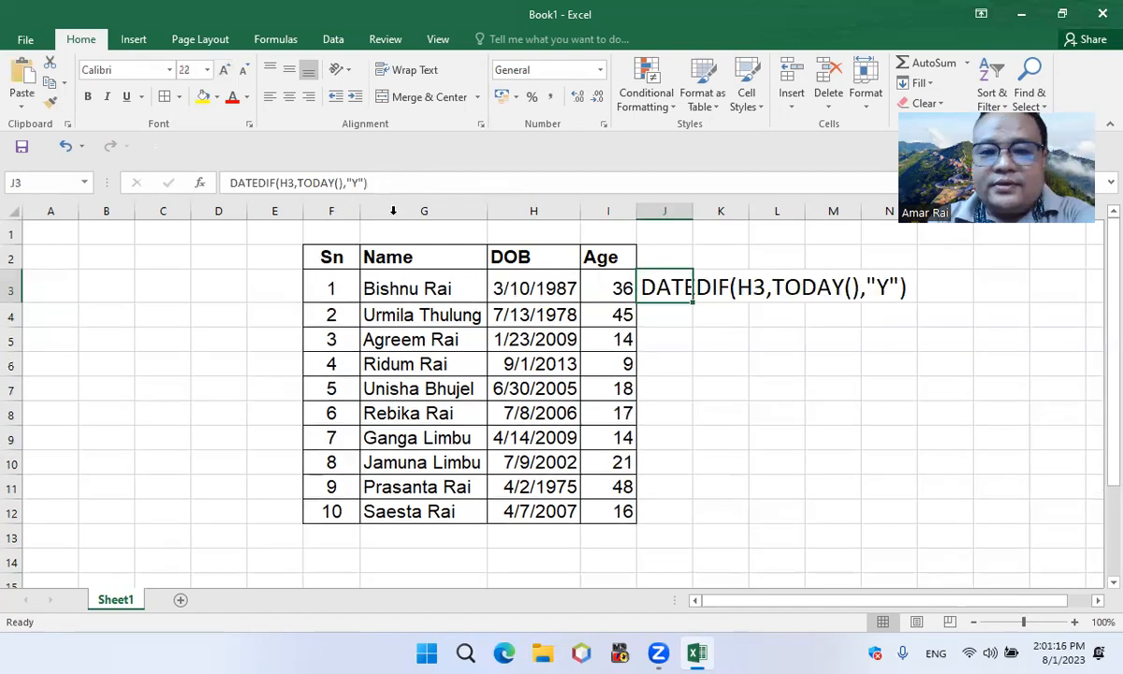
click(735, 411)
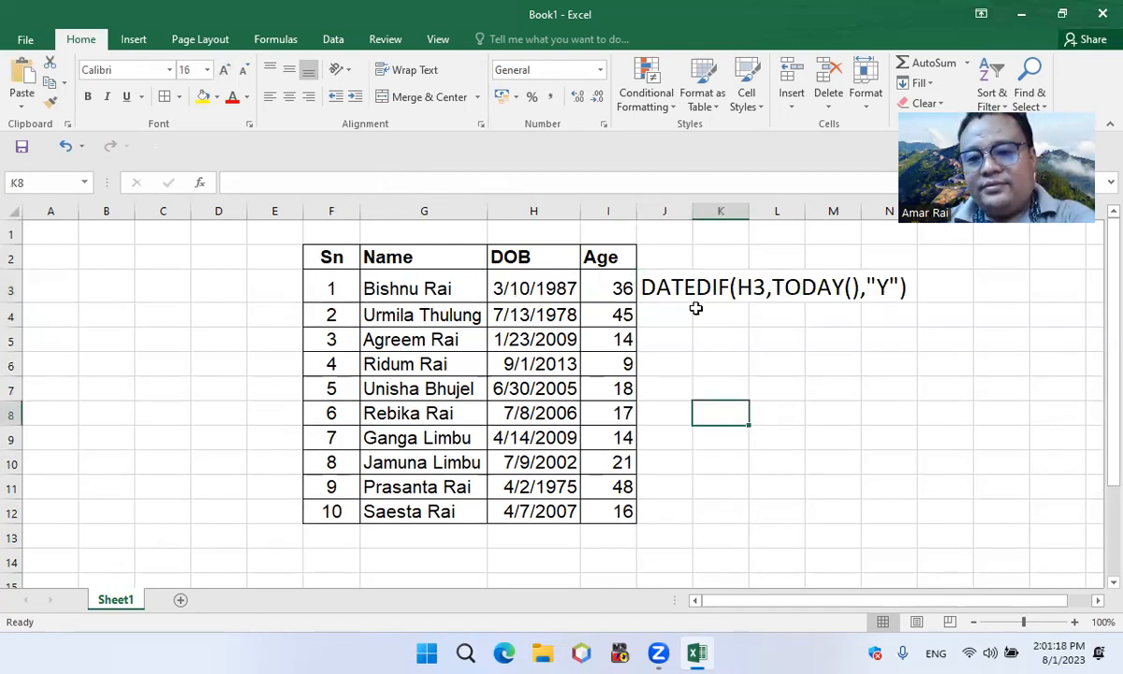
click(658, 292)
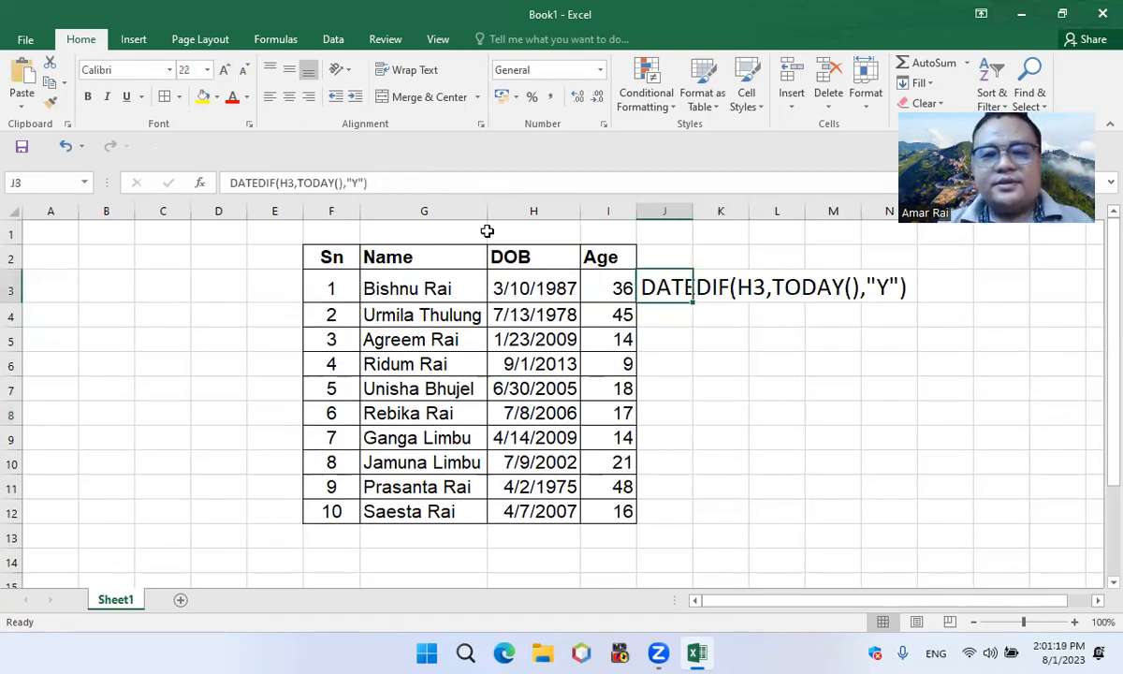
click(119, 67)
text(a)
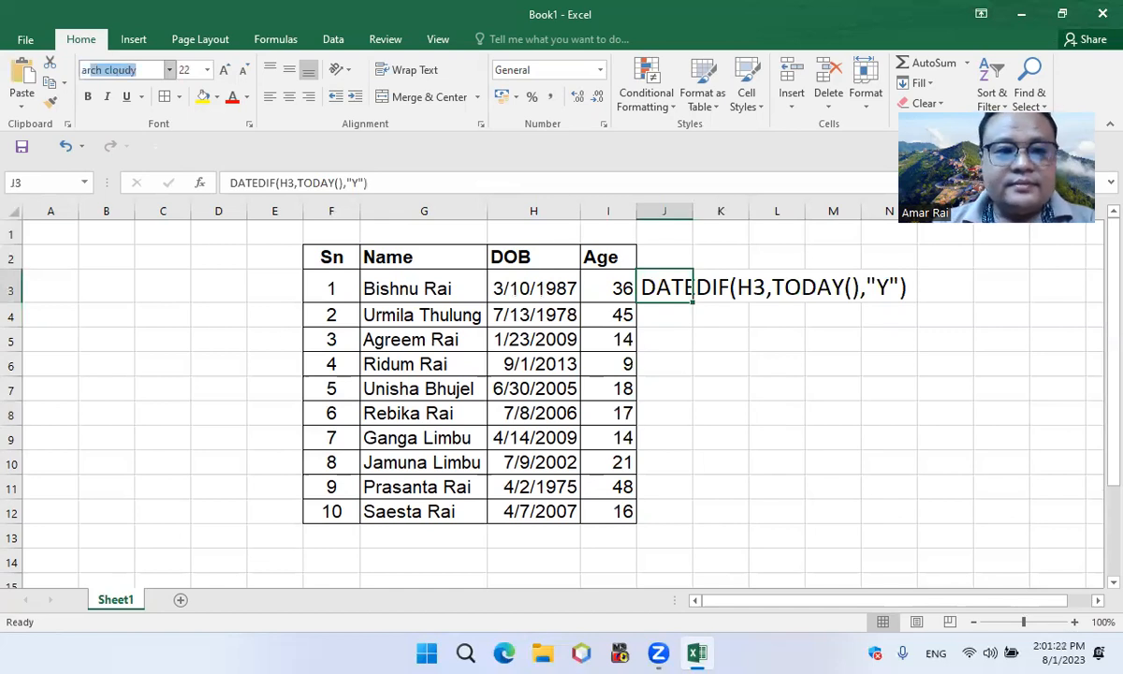
text(rial)
key(Return)
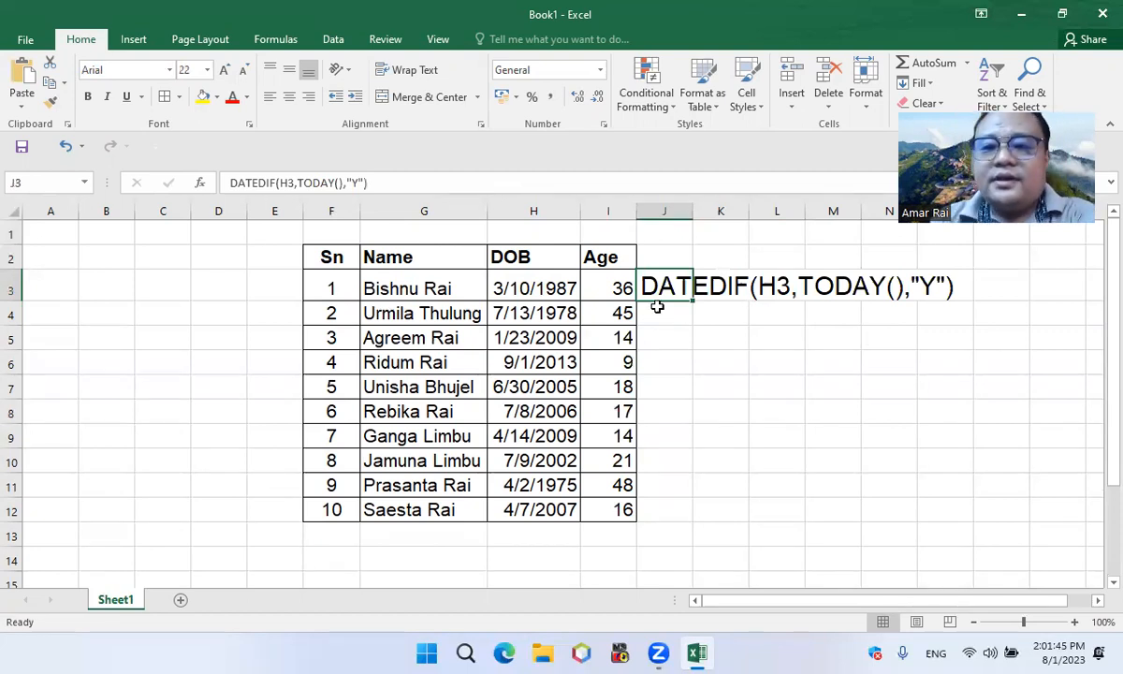
Move the formula text from J3 to L2, clear of the table
drag(663, 307, 792, 263)
click(766, 328)
click(779, 317)
Hide the empty columns A through E
drag(267, 209, 61, 210)
right_click(63, 214)
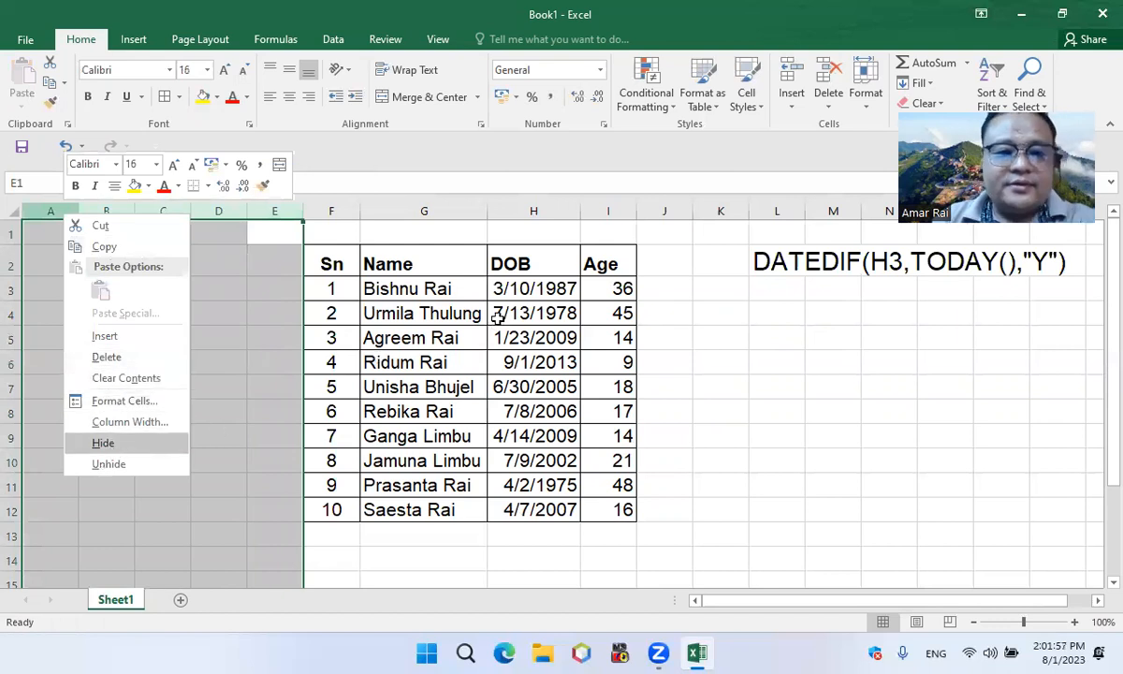
click(108, 446)
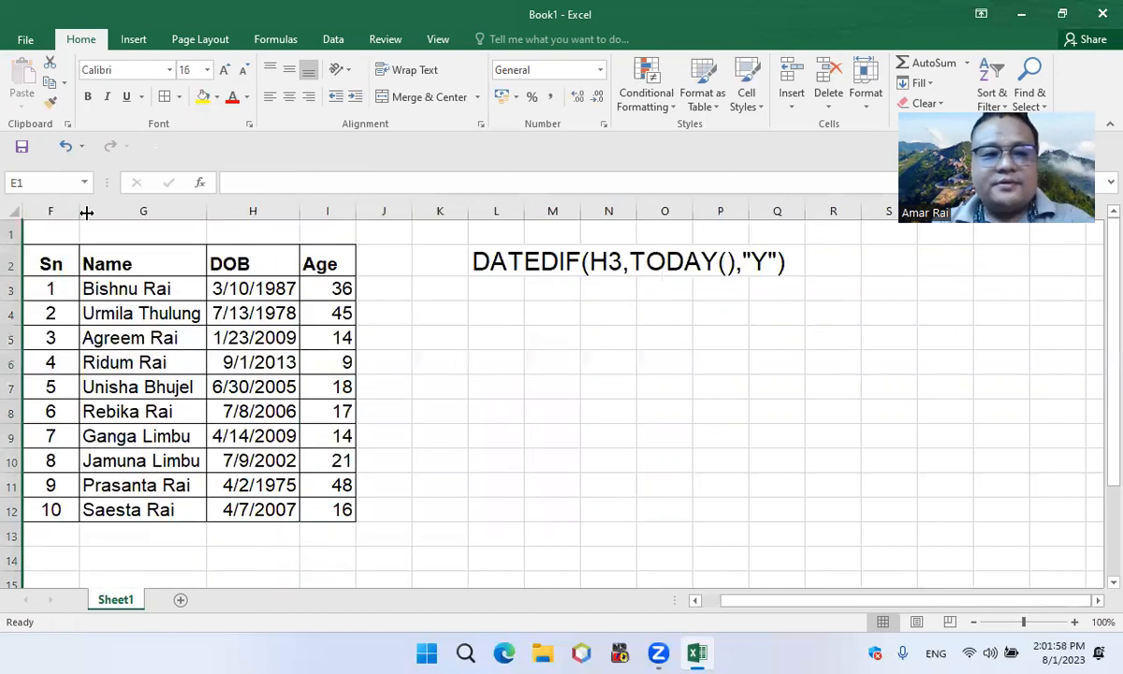
click(510, 266)
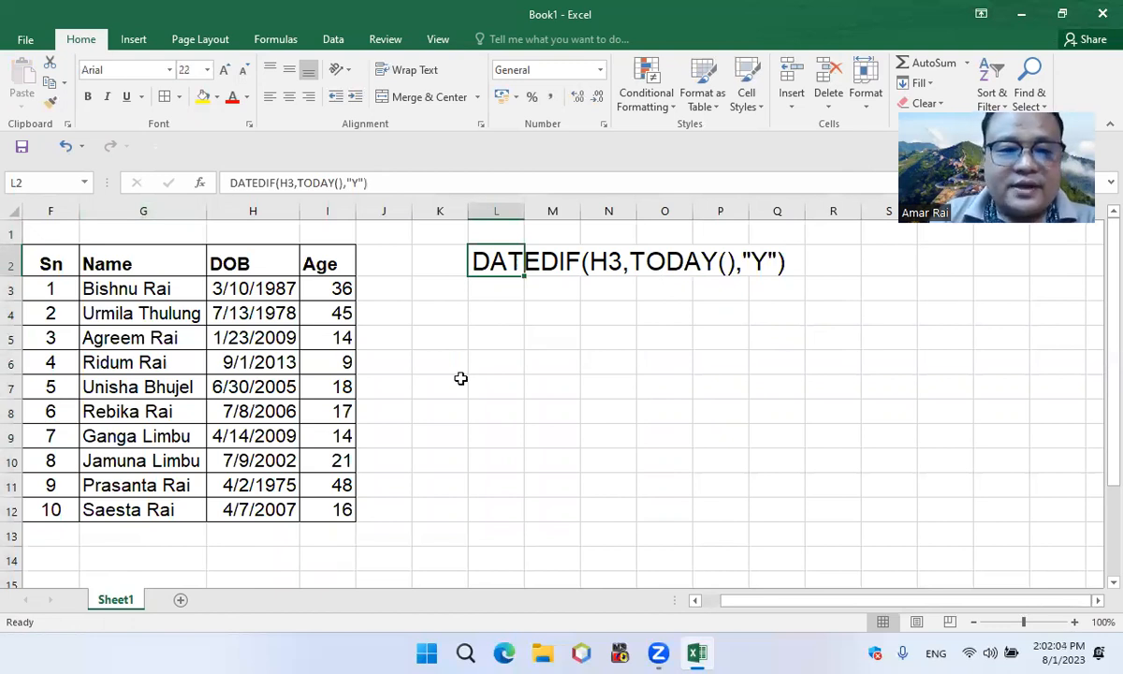
click(339, 288)
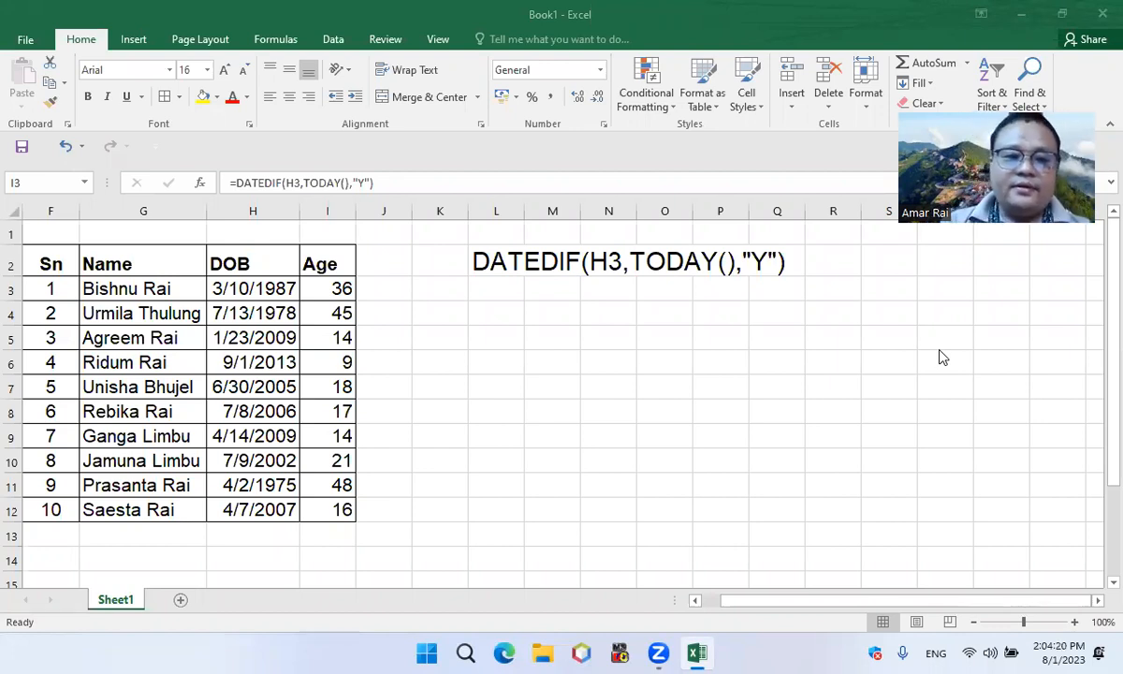
click(246, 289)
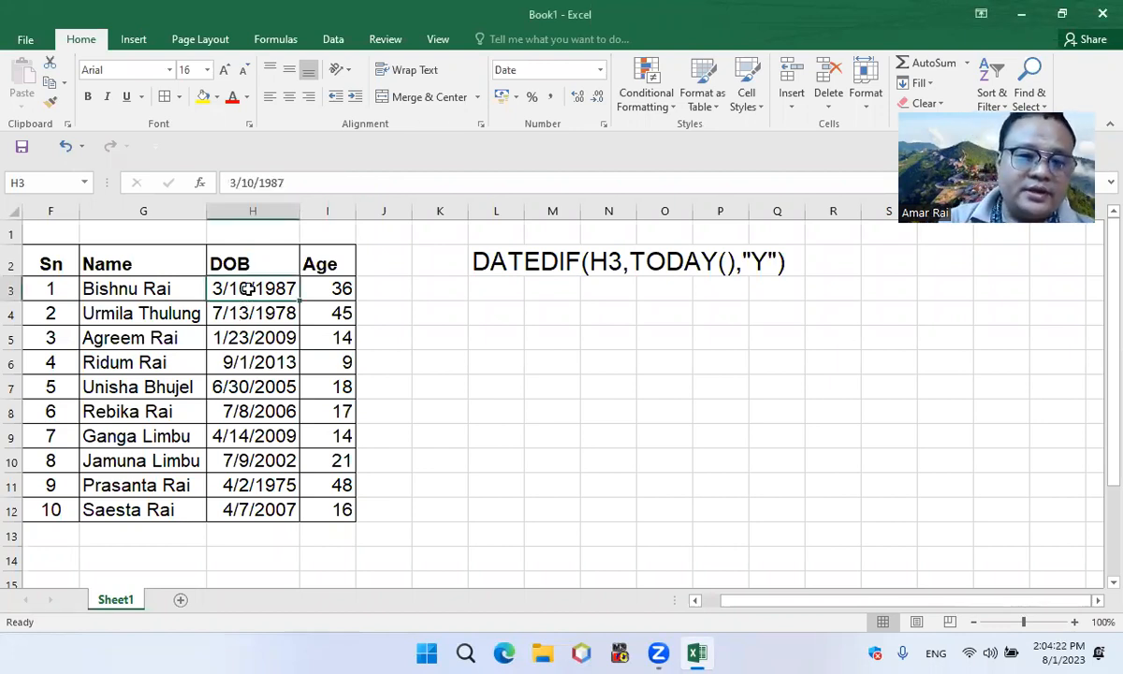
Add the column header Day in J2, next to the Age header
click(370, 261)
text(Day)
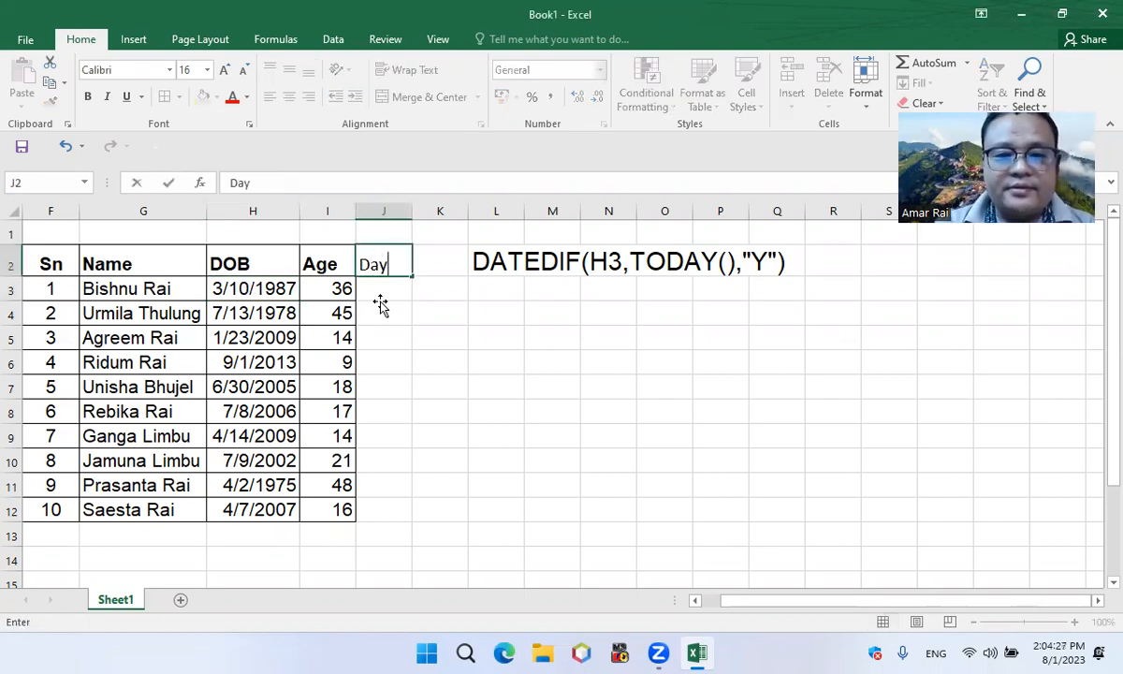
key(Return)
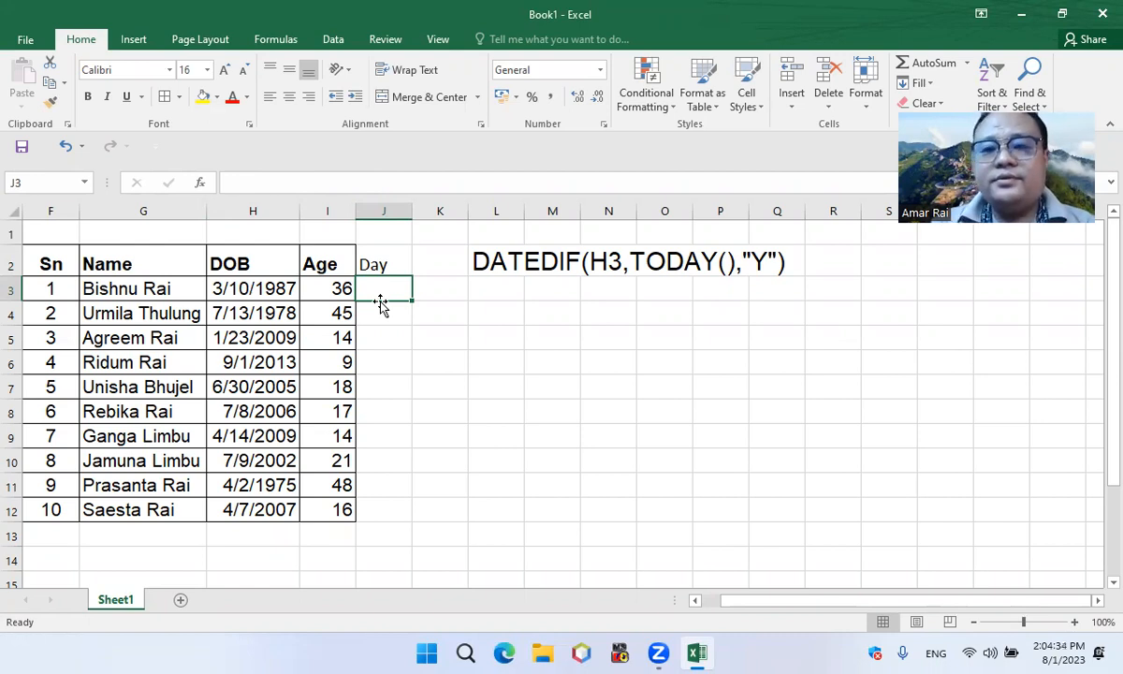
Enter the formula =TEXT(H3,"dddd") in J3 to get the weekday name of the first date of birth
text(=)
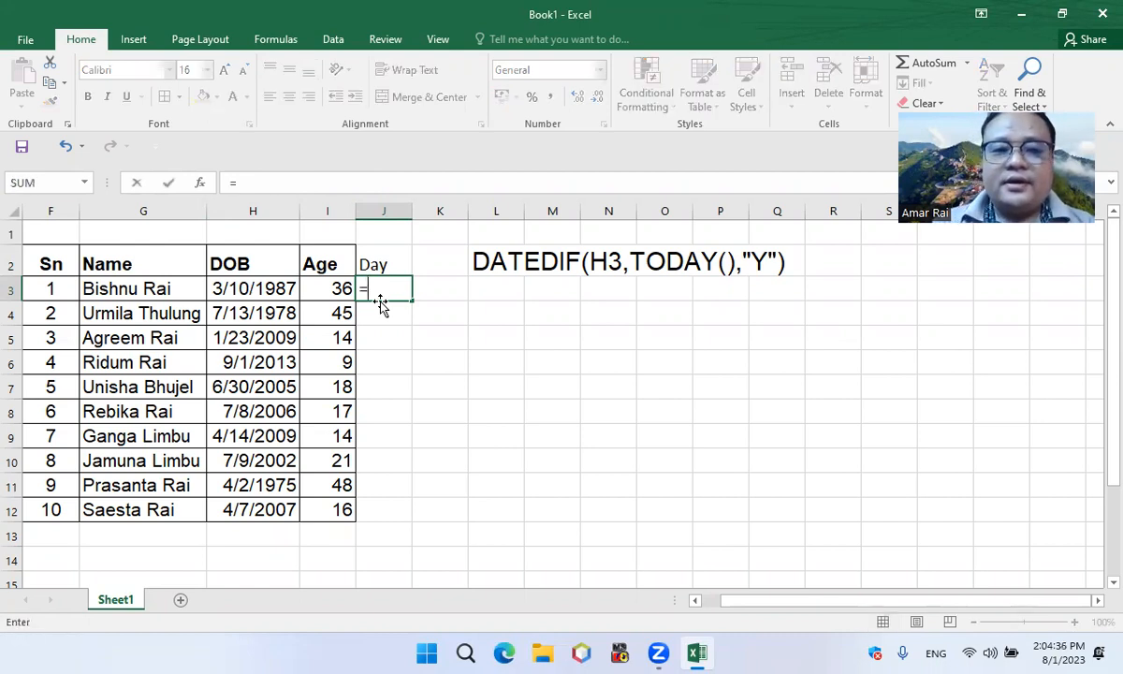
text(tx)
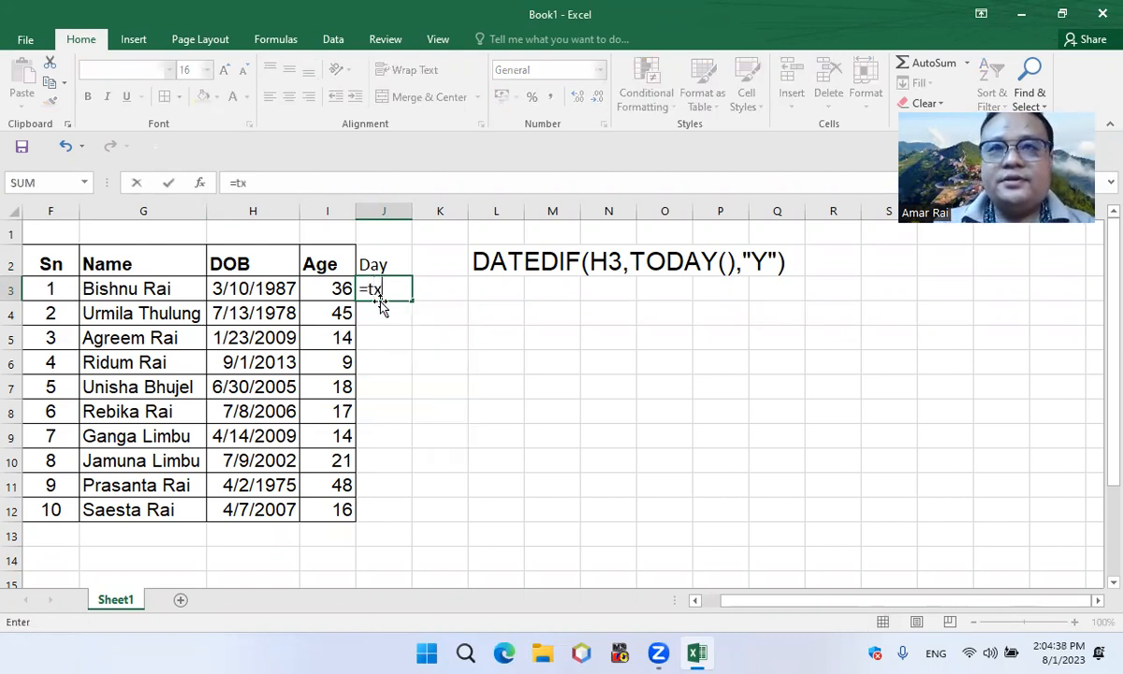
key(BackSpace)
text(ext)
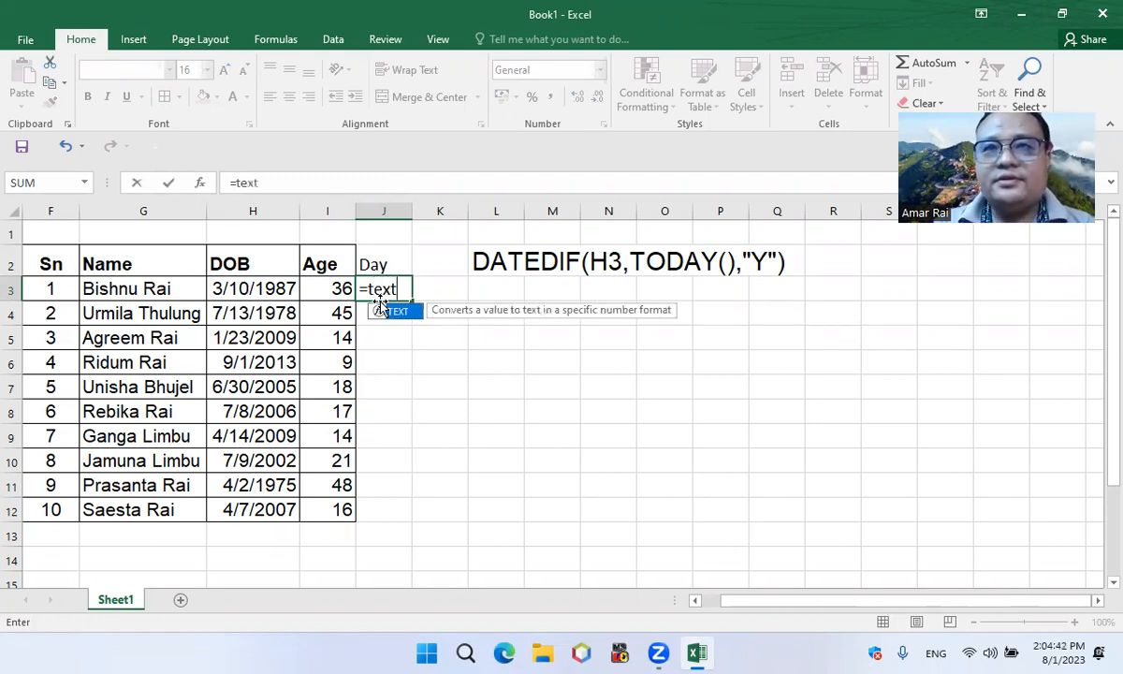
text(()
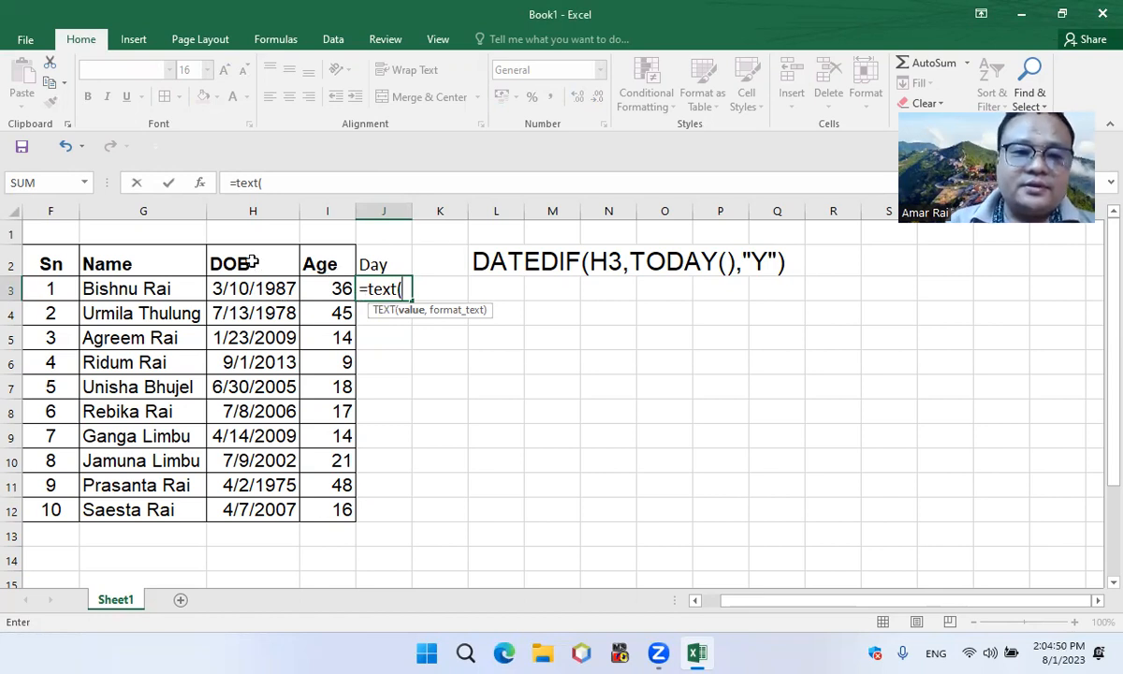
click(248, 292)
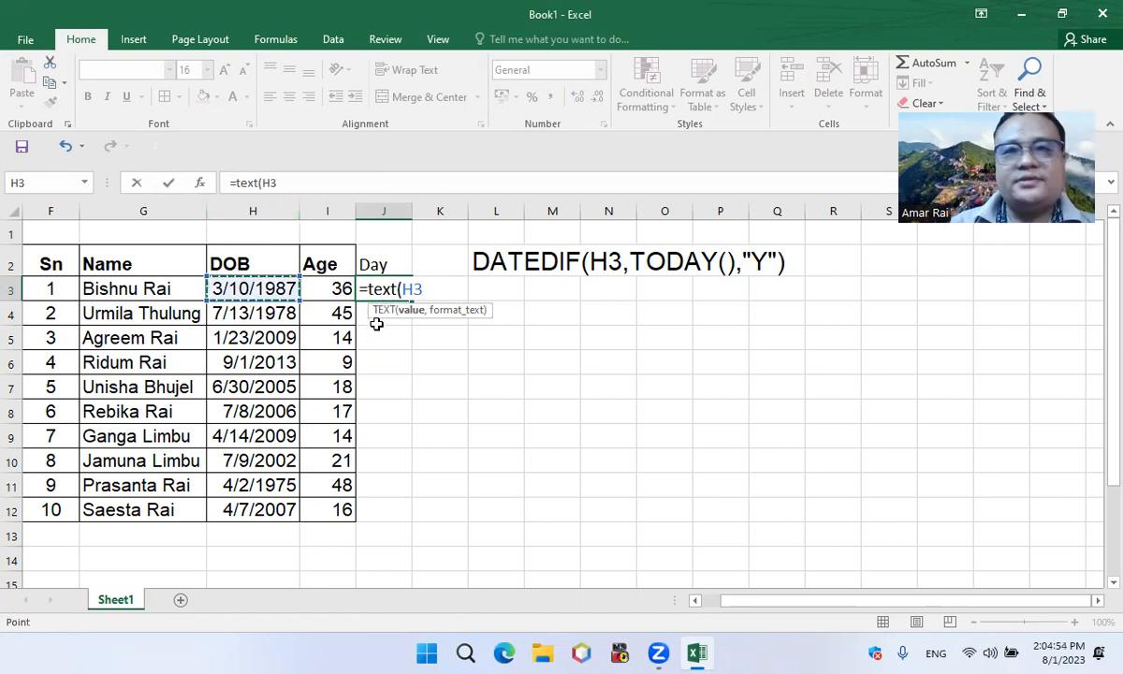
text(,)
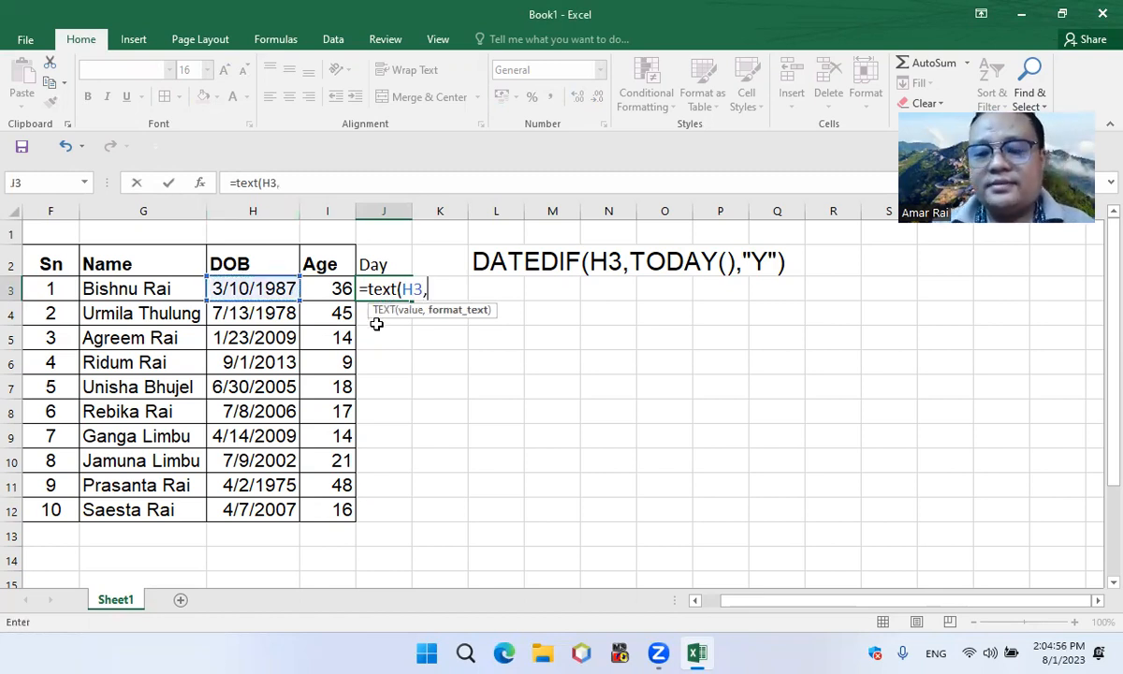
text(")
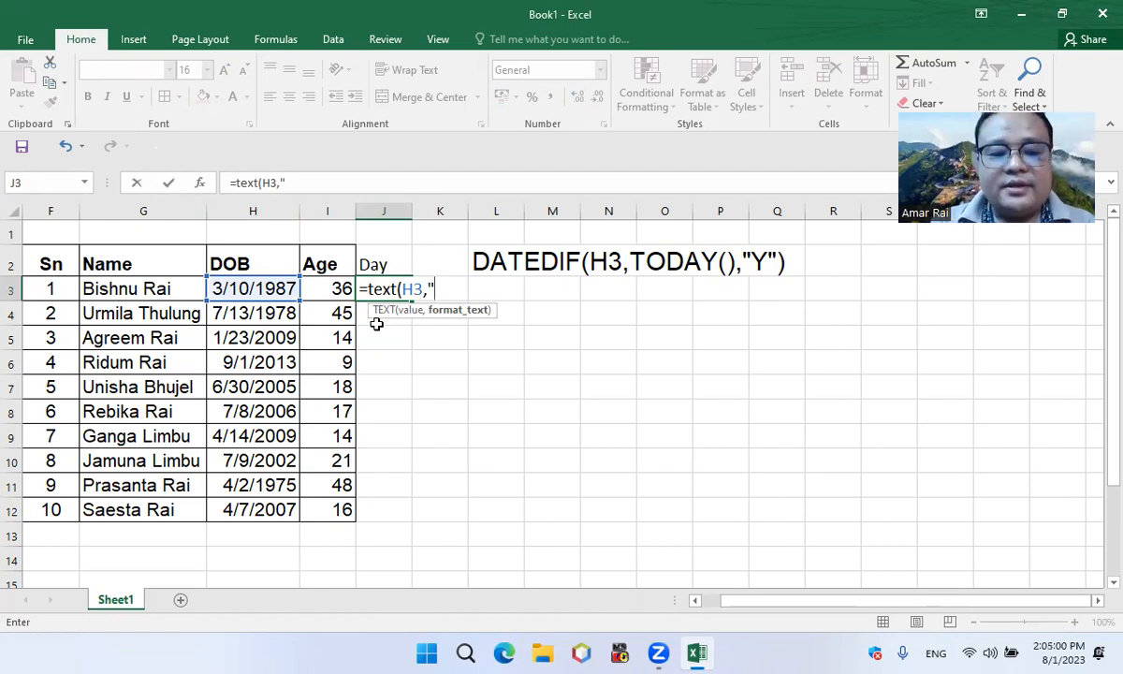
text(d)
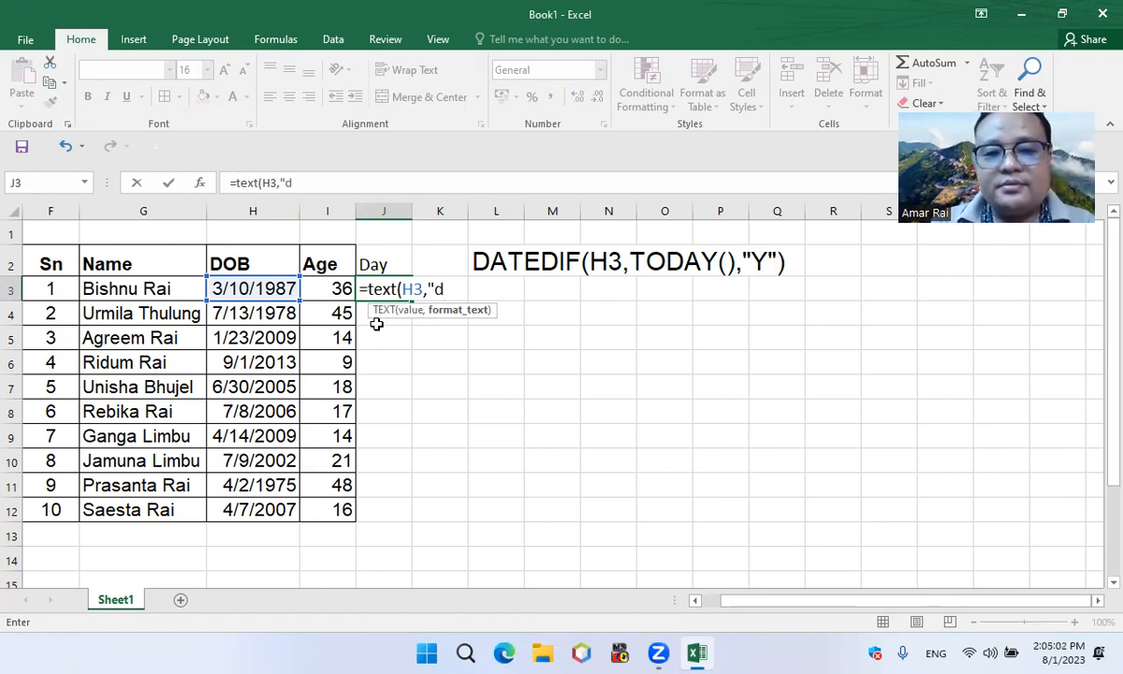
text(ddd)
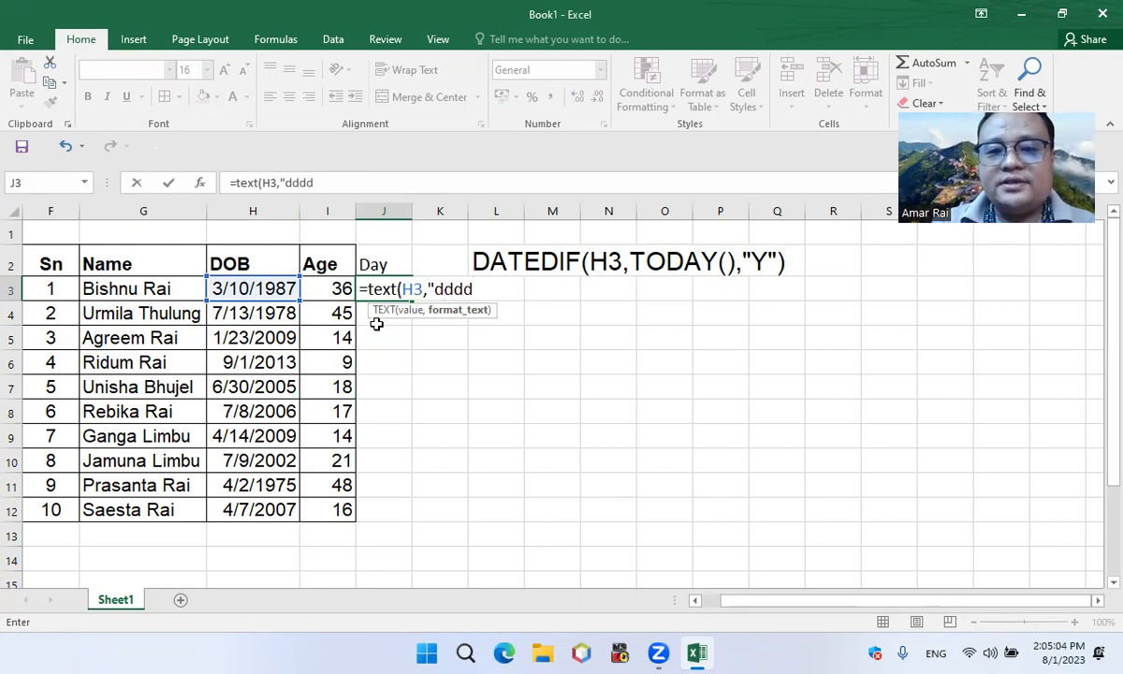
text("))
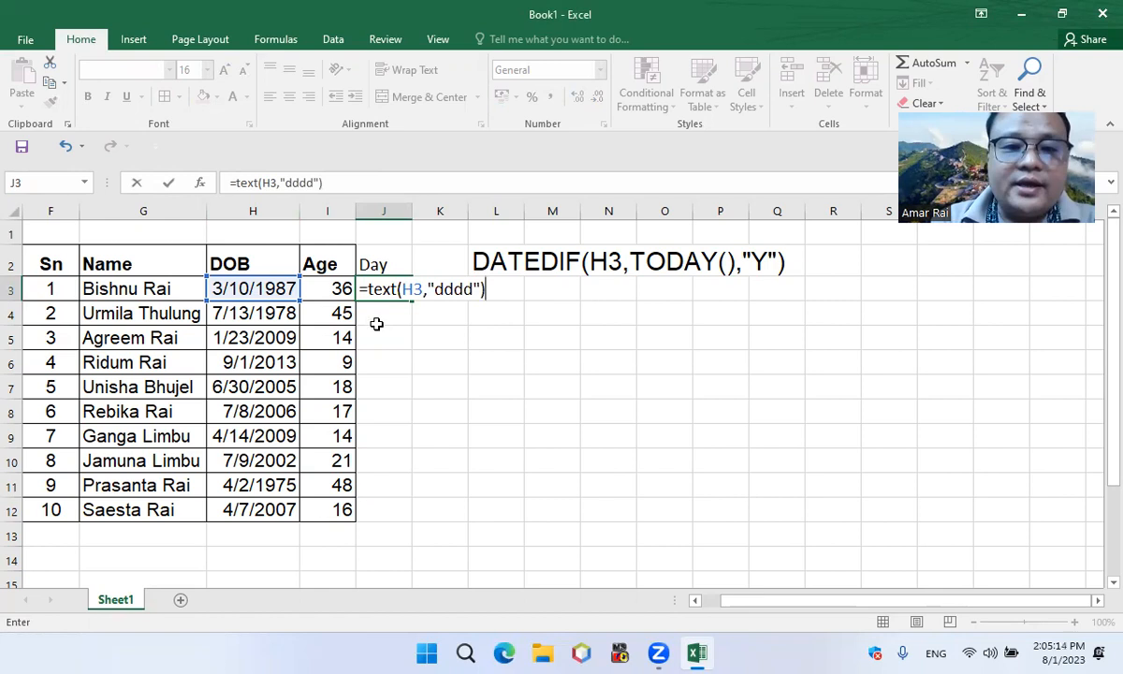
key(ctrl+Return)
Autofit column J and fill the weekday formula from J3 down to J12
click(377, 327)
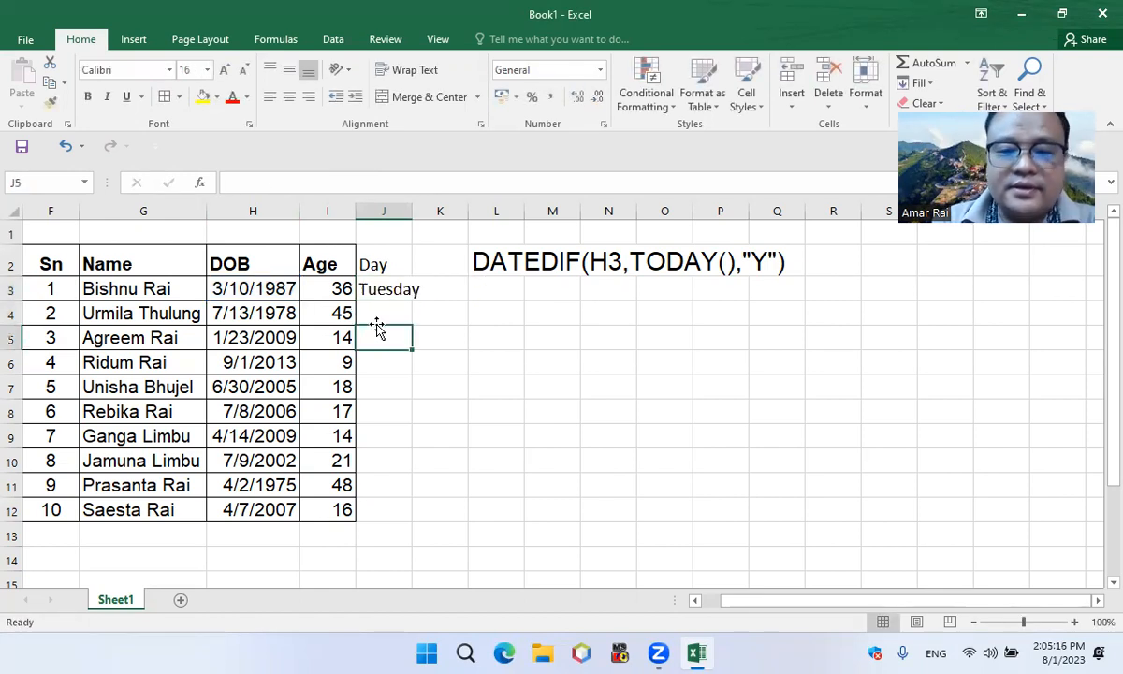
double_click(408, 213)
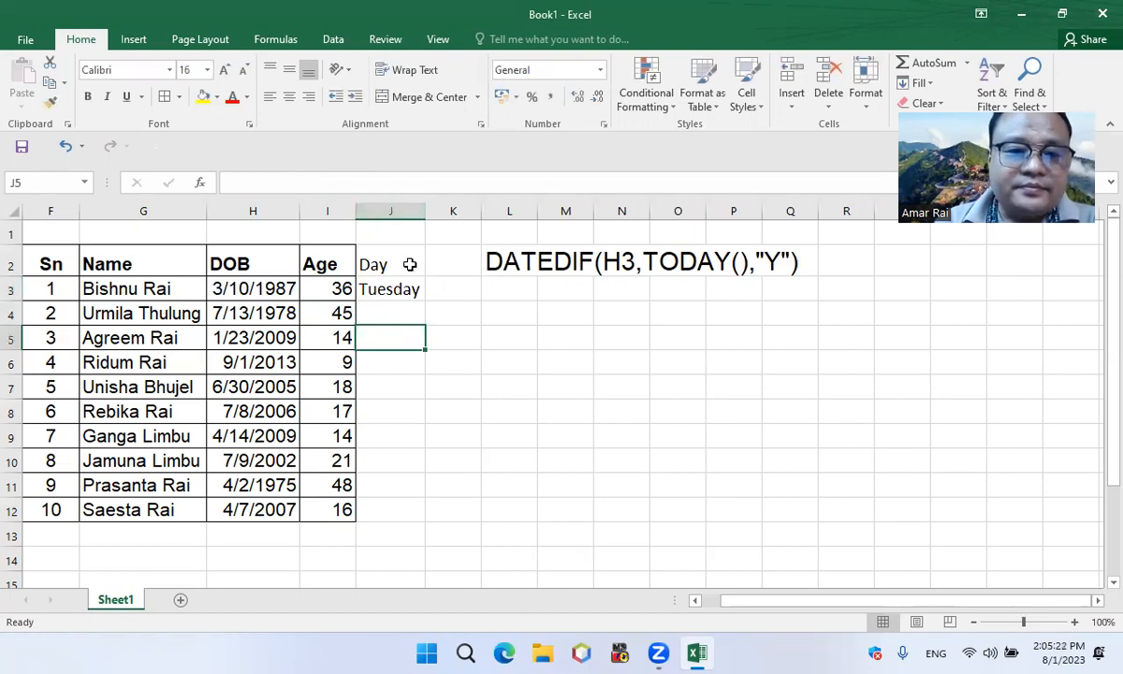
click(390, 296)
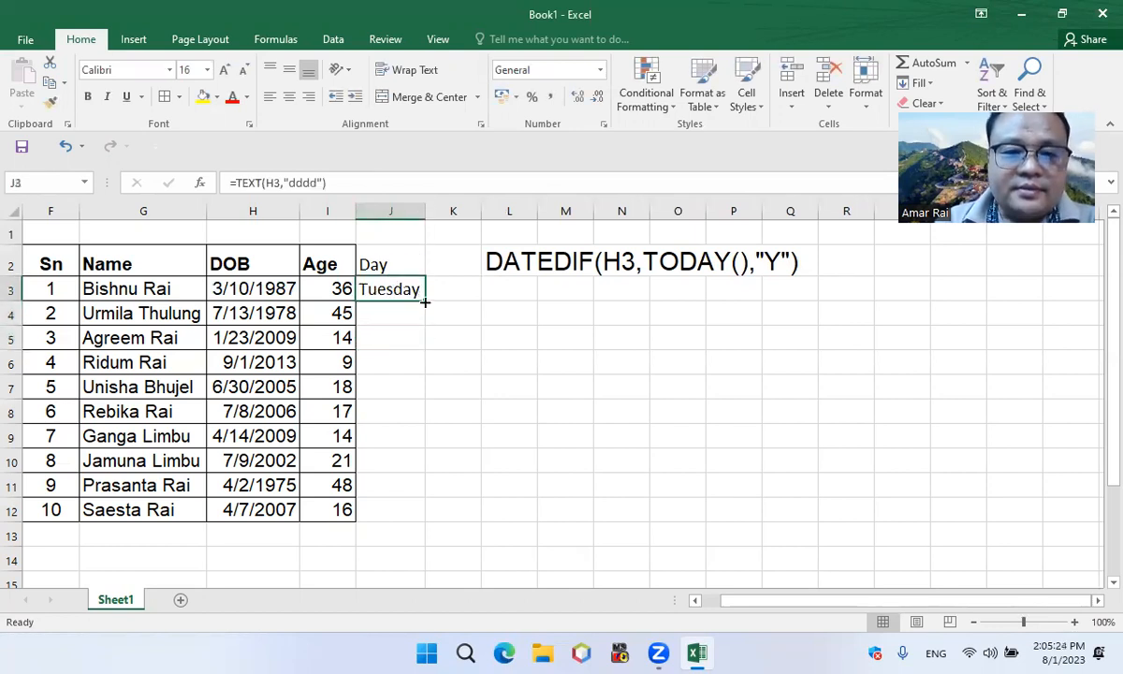
drag(425, 303, 383, 532)
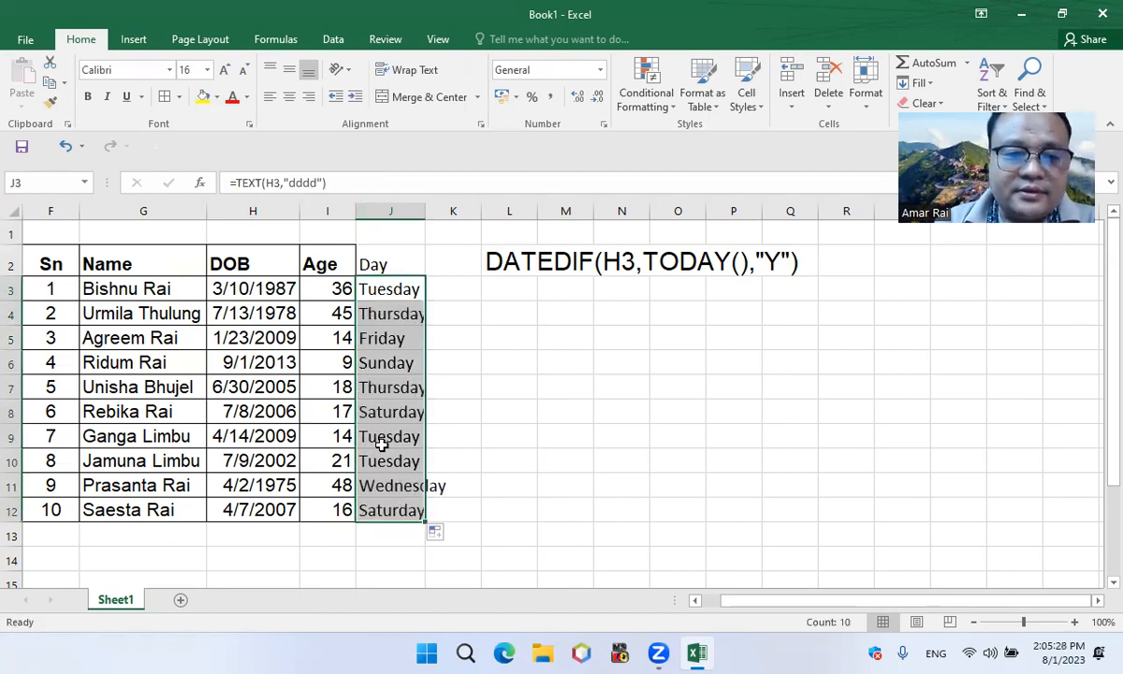
Copy the J3 formula without its equals sign and paste it as the text TEXT(H3,"dddd") in L3
click(375, 294)
drag(334, 184, 242, 184)
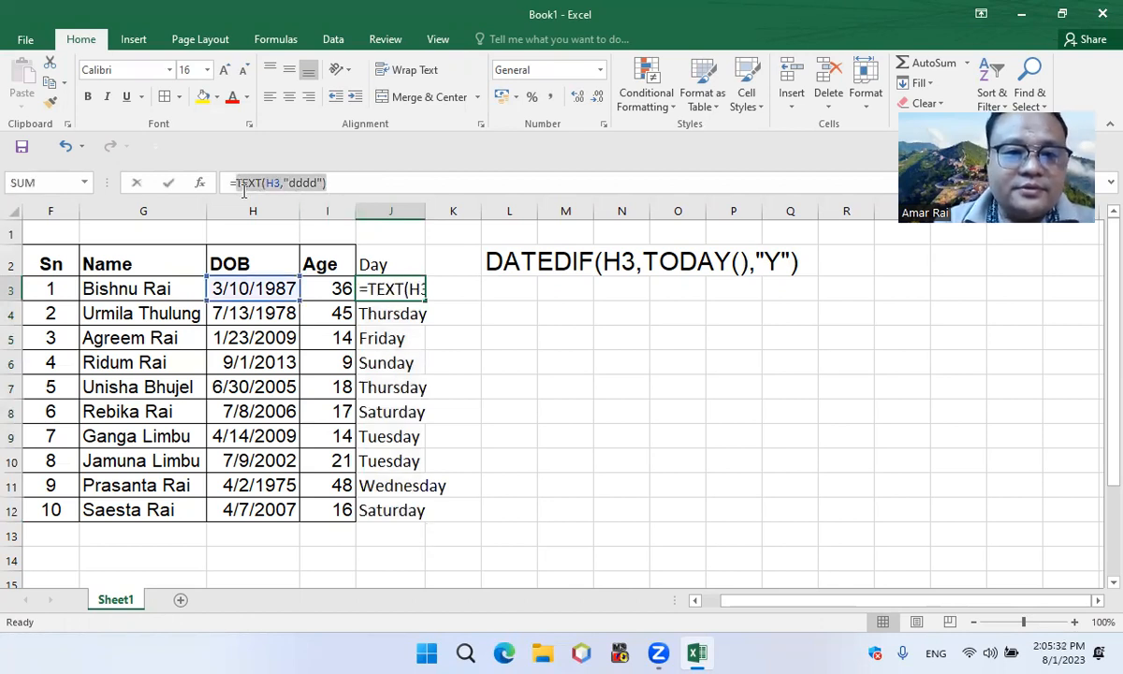
click(509, 294)
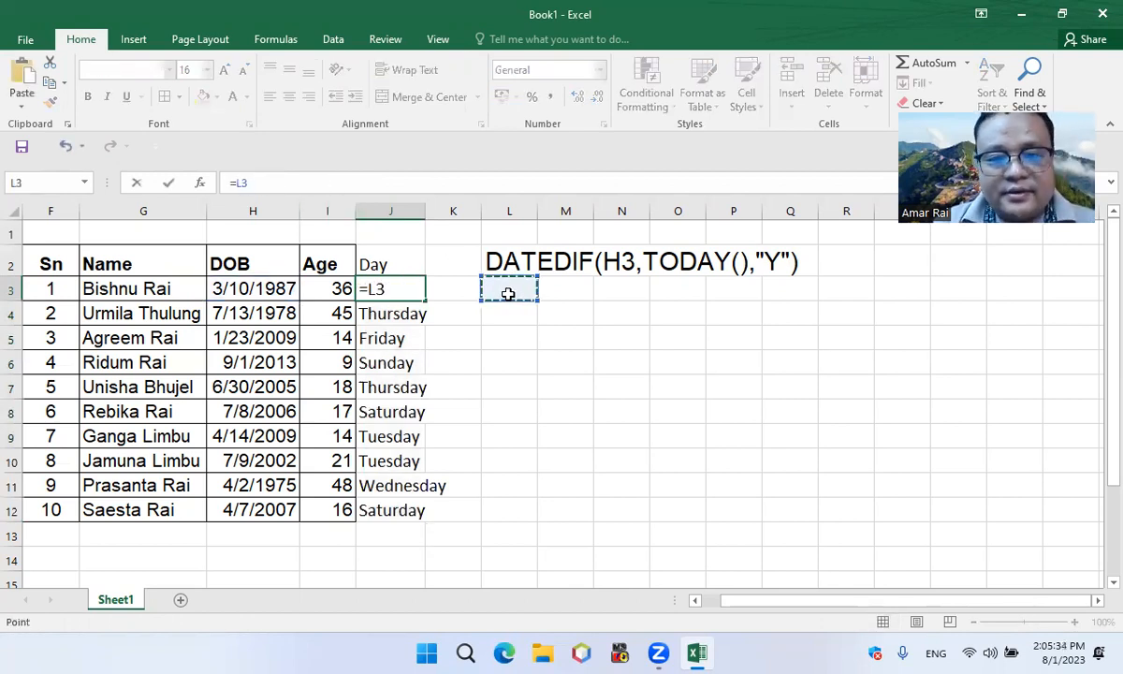
key(Return)
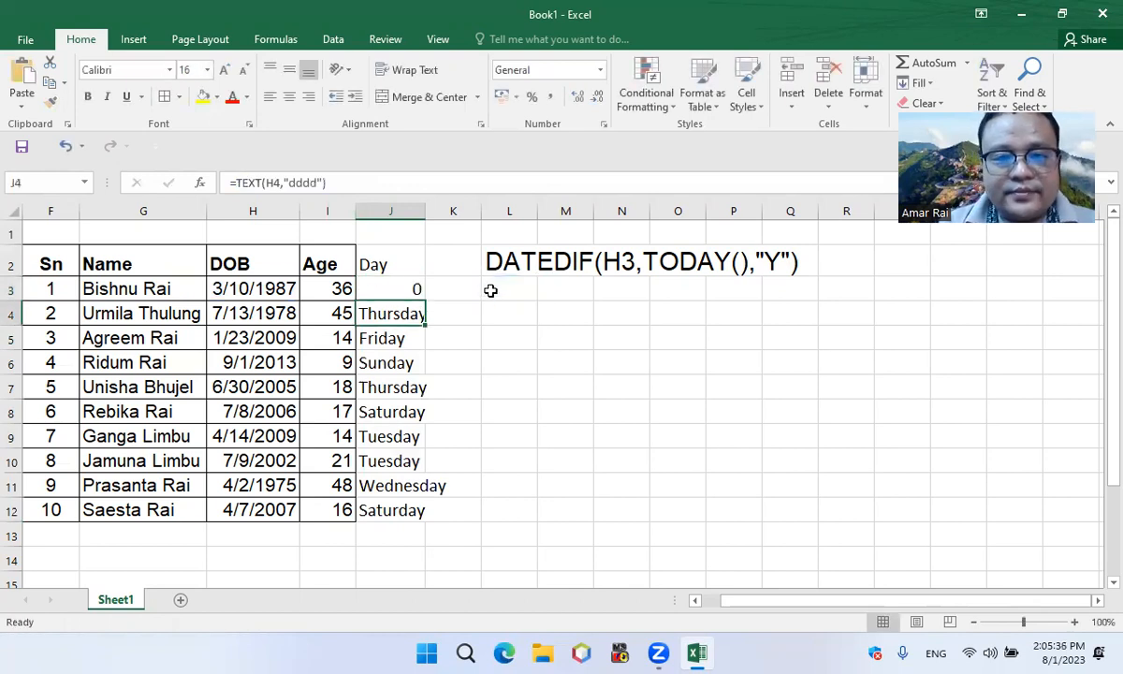
click(489, 291)
text(TEXT(H3,"dddd"))
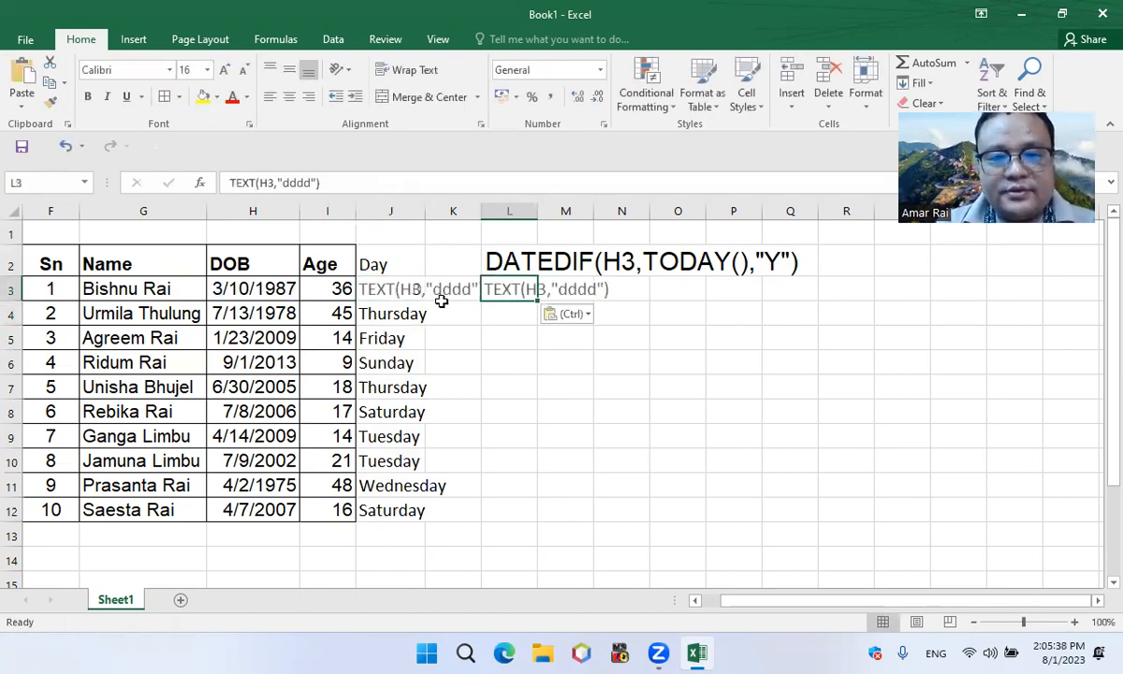
click(543, 417)
click(502, 291)
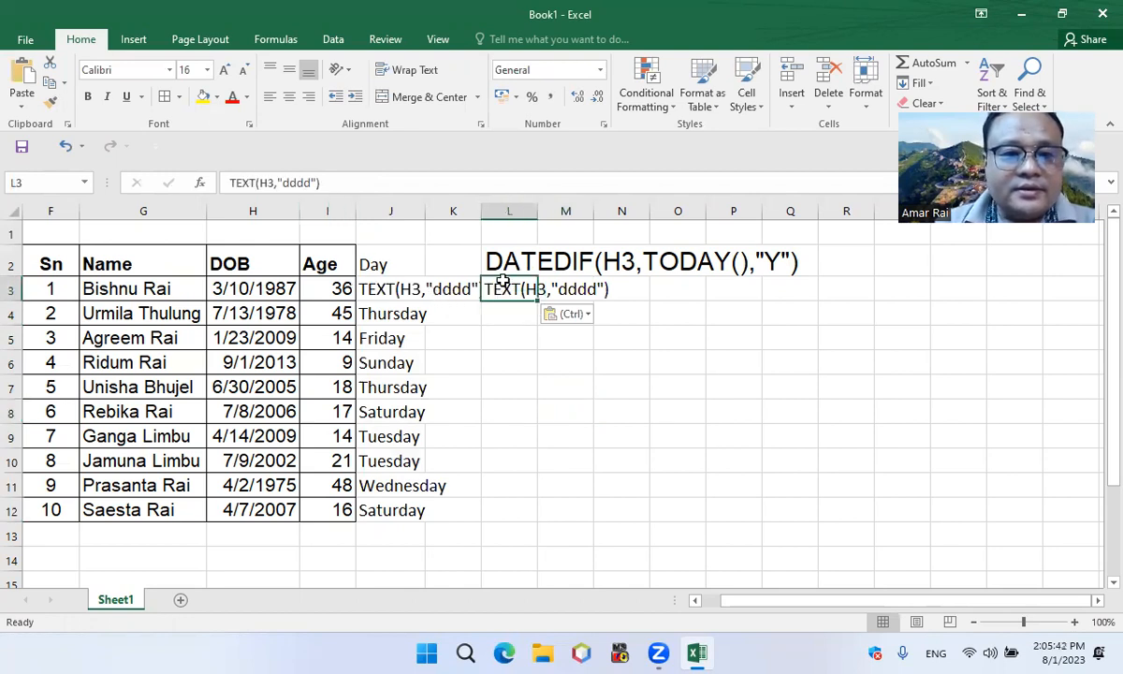
Replace the L3 reference in J3 with TEXT(H3,"dddd") to restore the weekday formula
click(382, 281)
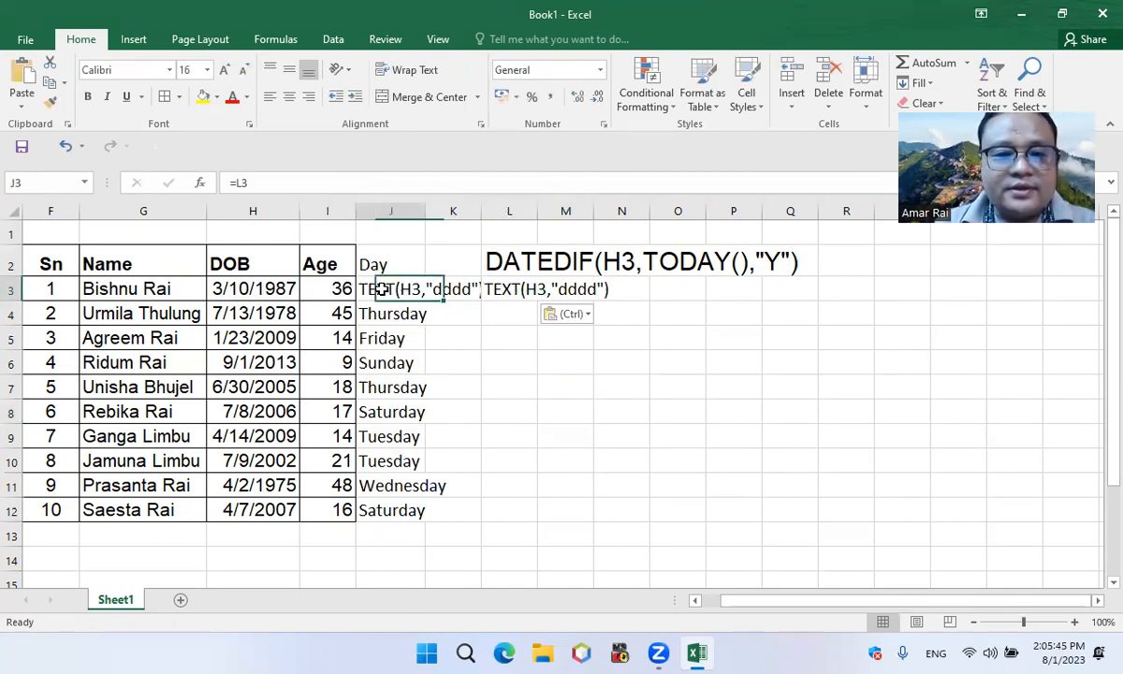
click(255, 185)
key(BackSpace)
key(BackSpace)
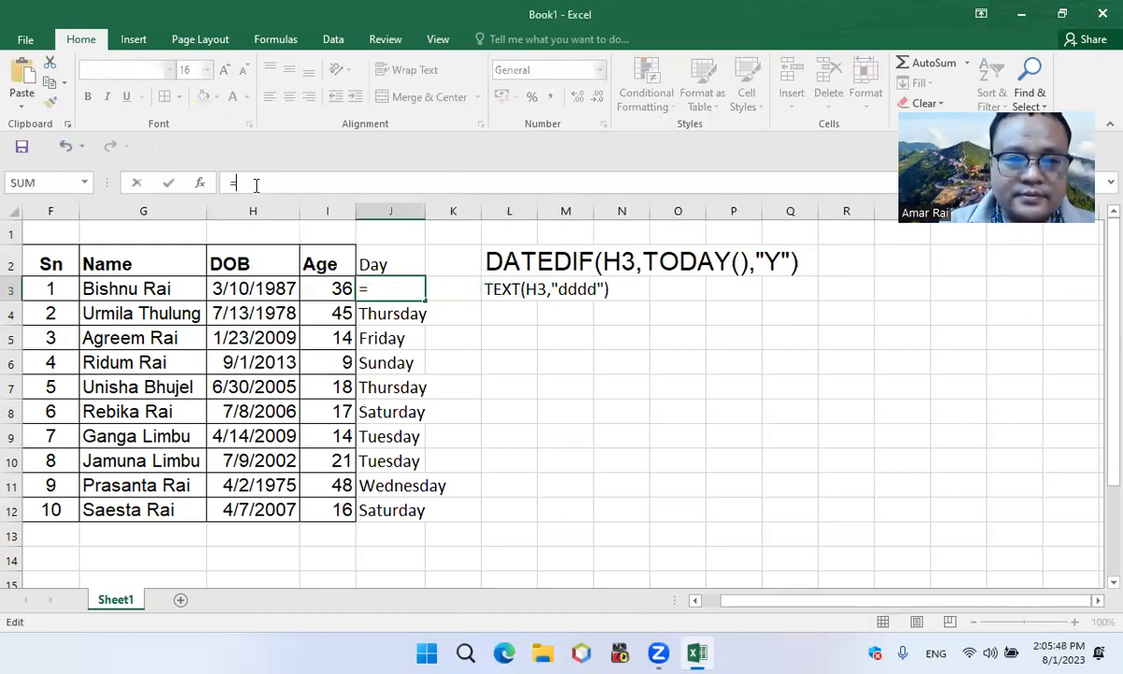
text(TEXT(H3,"dddd"))
key(Return)
click(457, 410)
Enlarge the formula text in L3 to 20 points and move both formula notes from L2:L3 to O2:O3
click(531, 293)
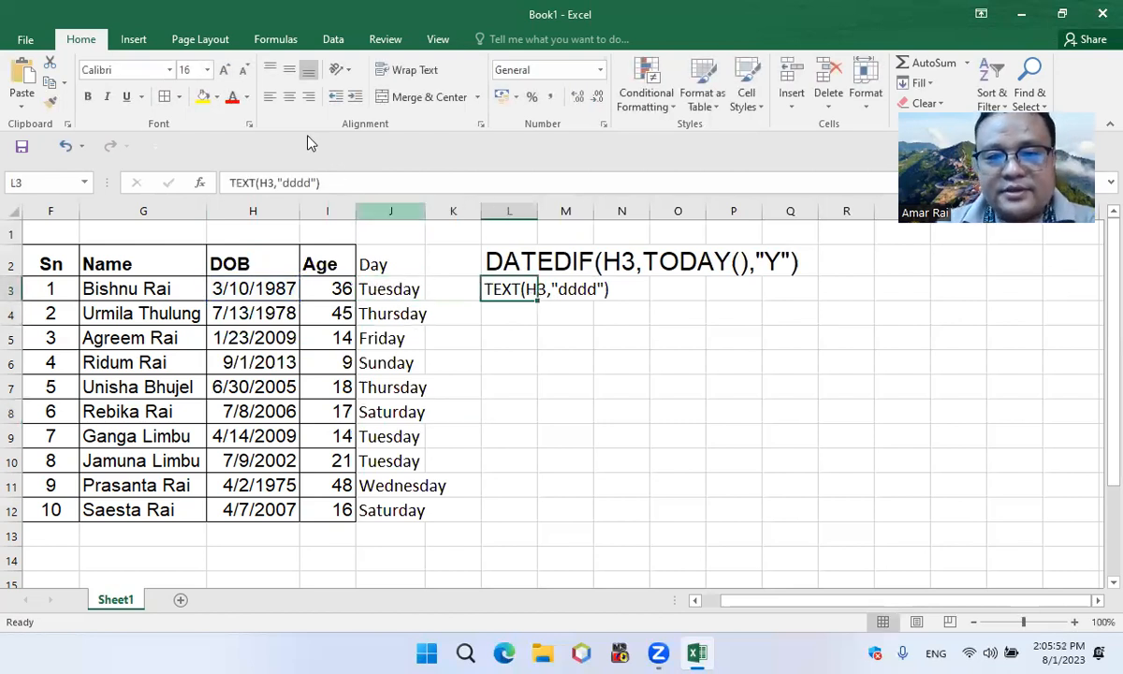
click(226, 73)
click(226, 73)
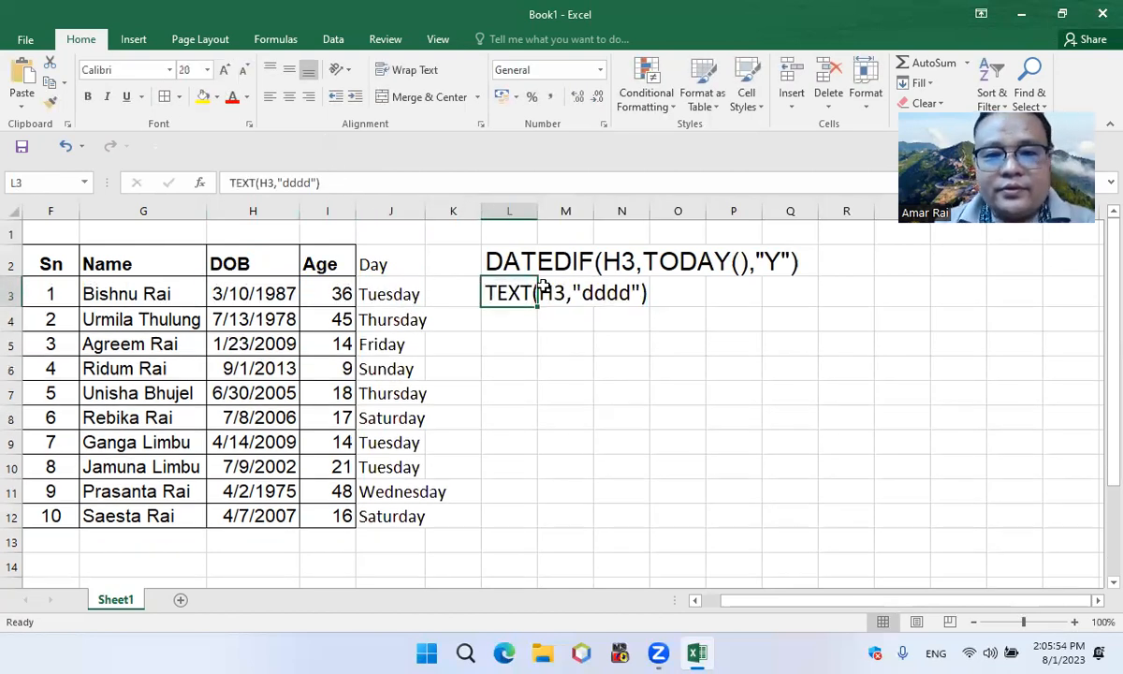
drag(510, 265, 515, 309)
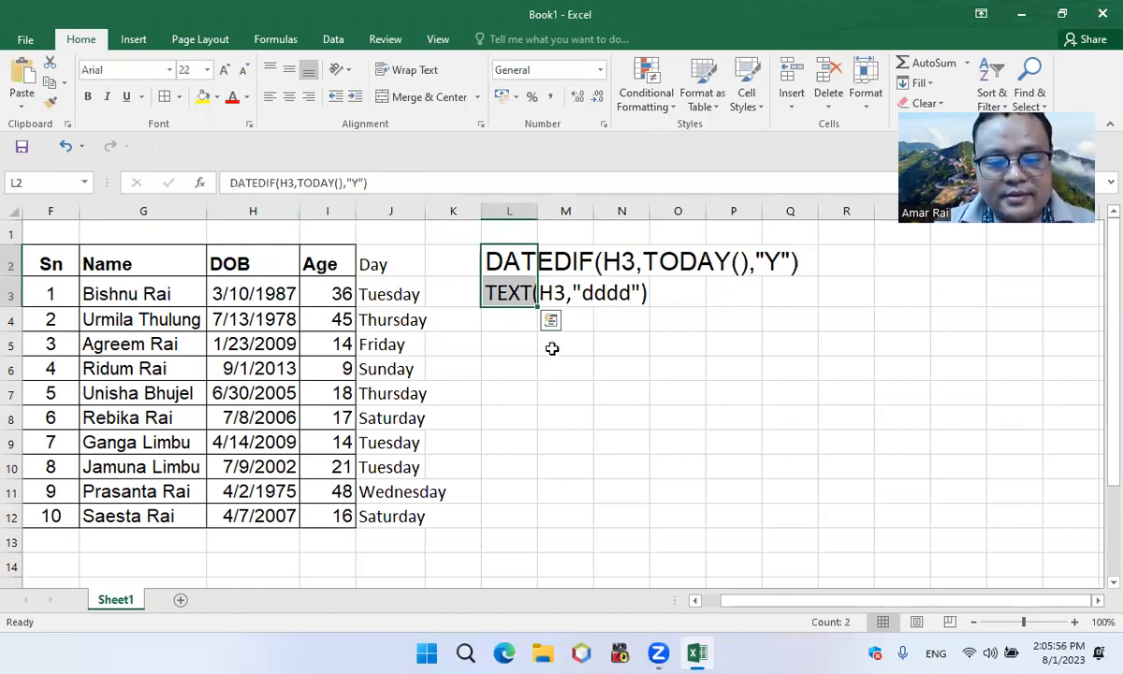
key(ctrl+c)
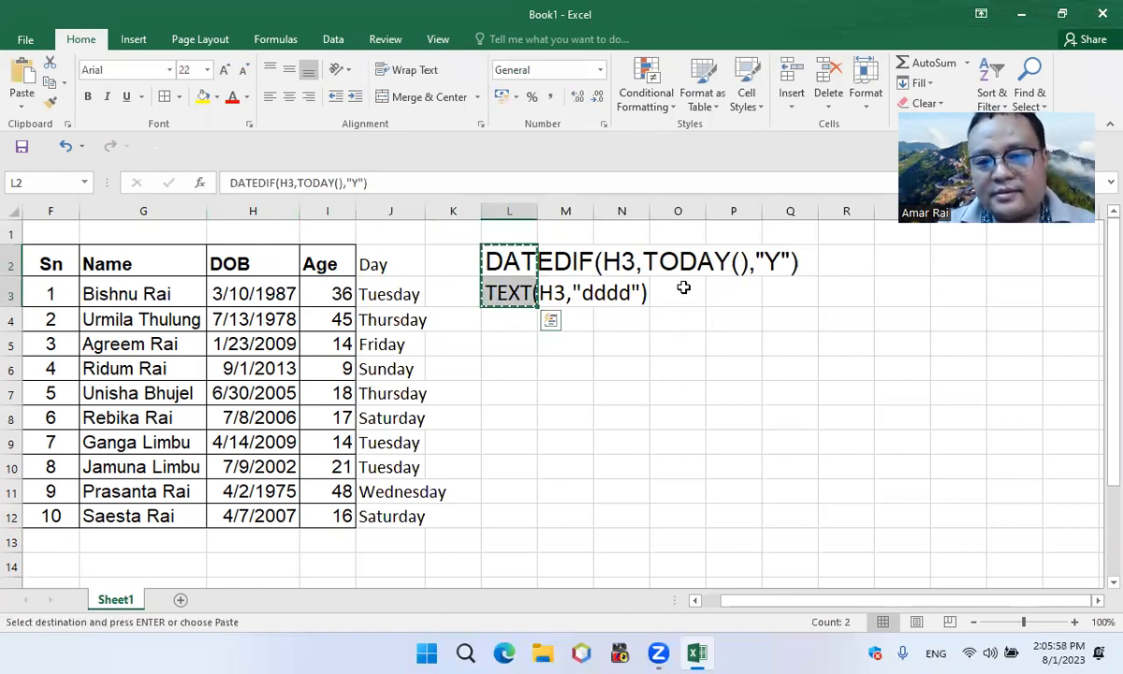
click(653, 253)
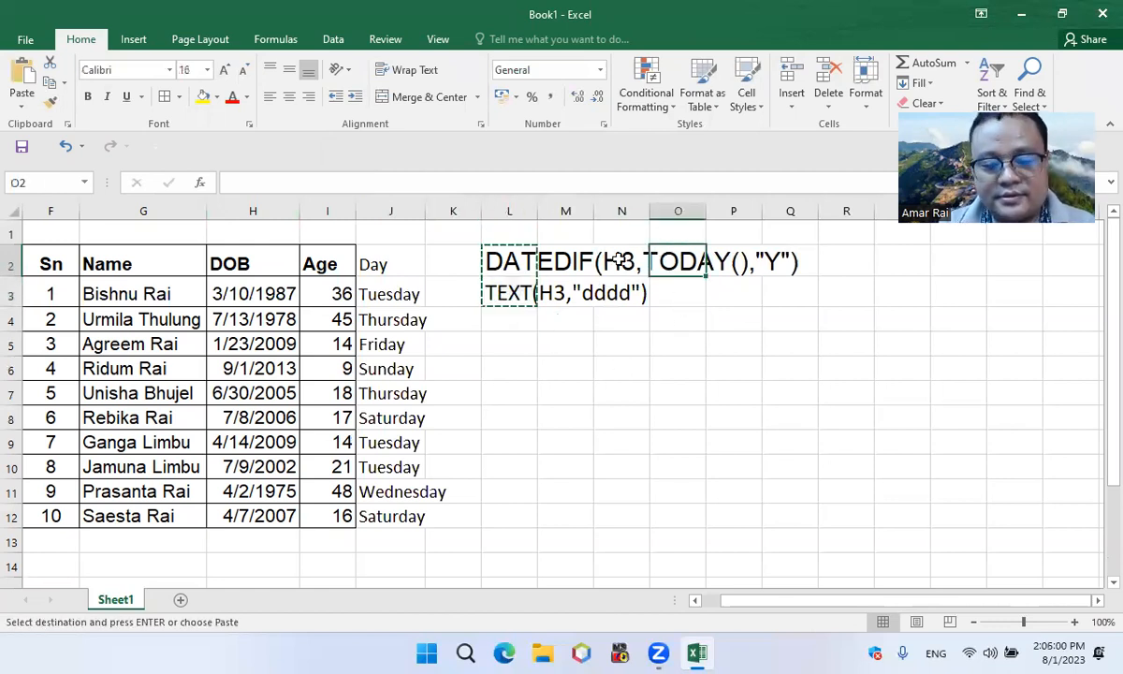
key(ctrl+v)
click(636, 343)
Number the two formula notes by entering 1 in N2 and 2 in N3
click(621, 267)
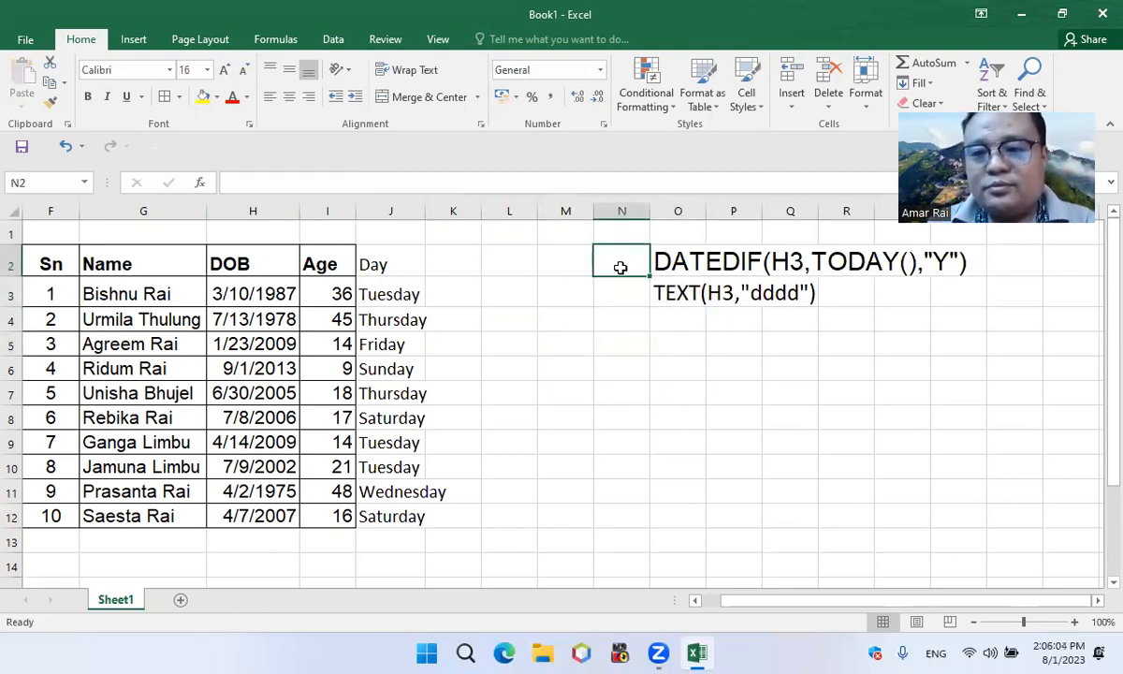
text(1.)
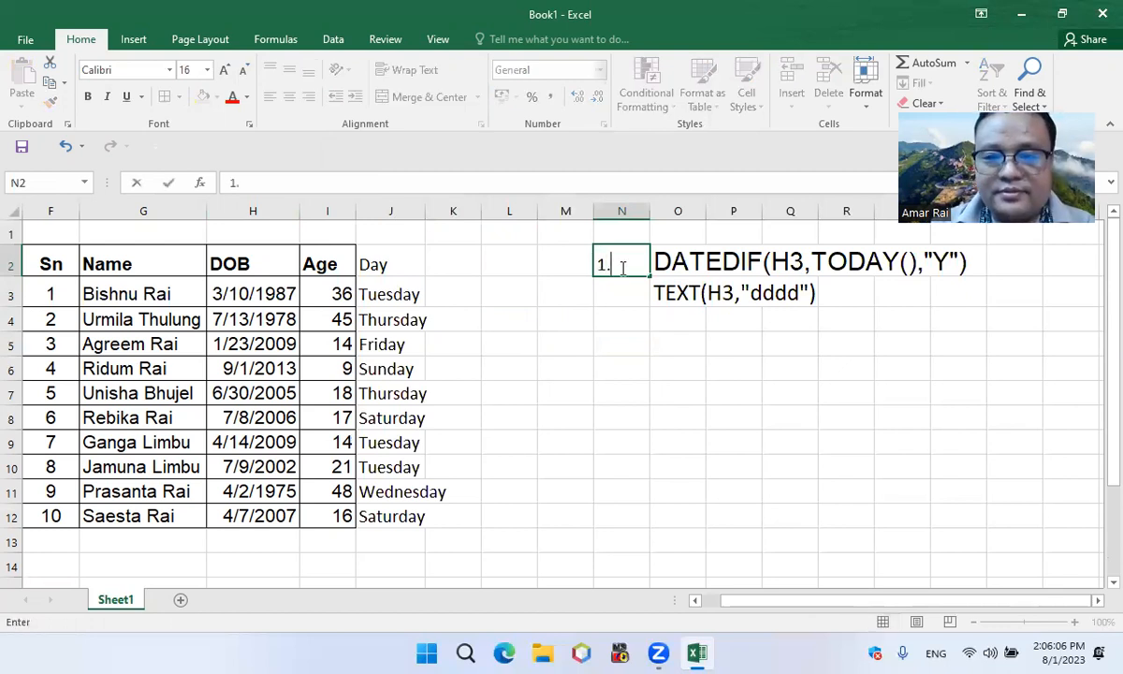
key(ctrl+Return)
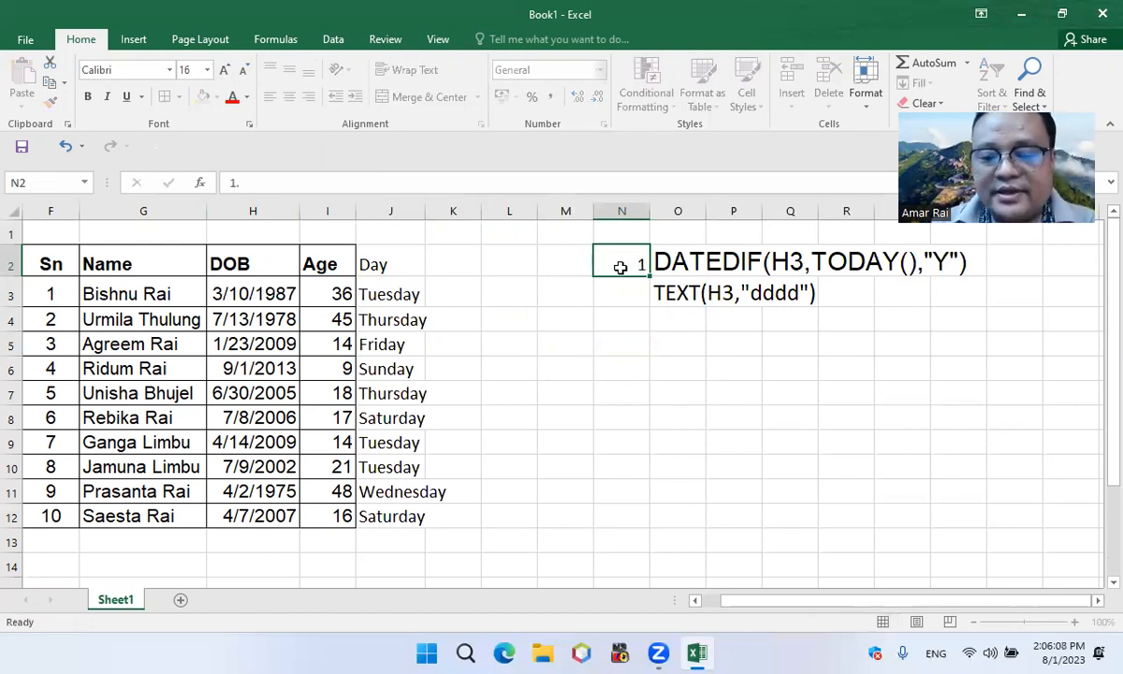
key(Down)
key(Down)
key(Up)
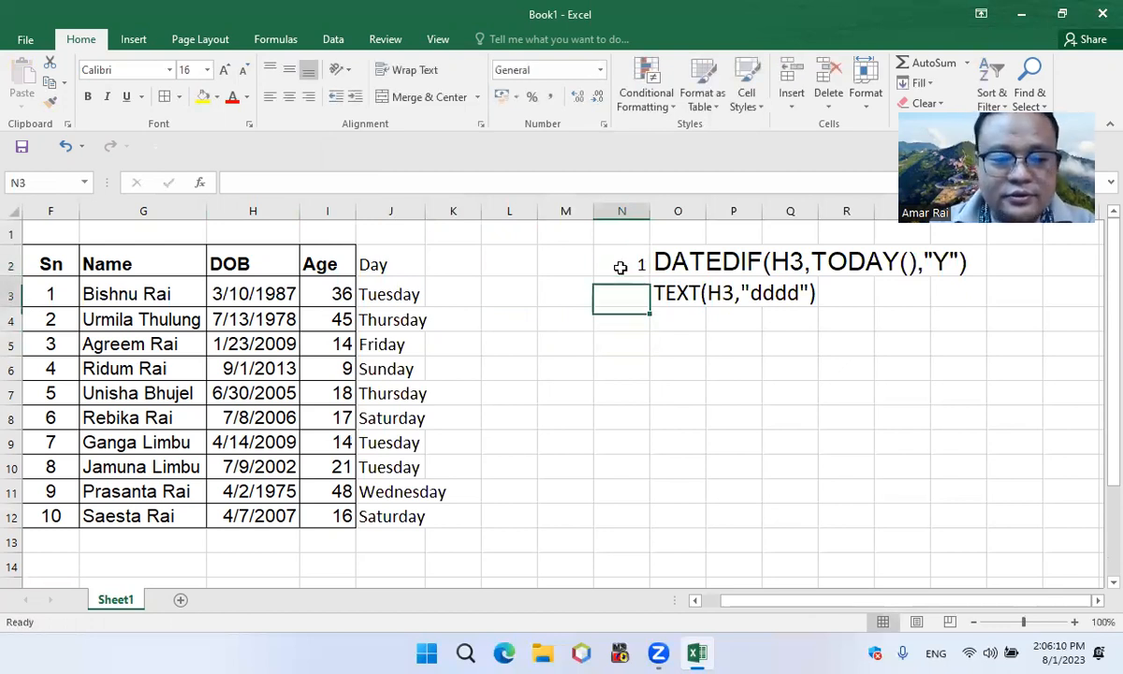
text(2)
key(ctrl+Return)
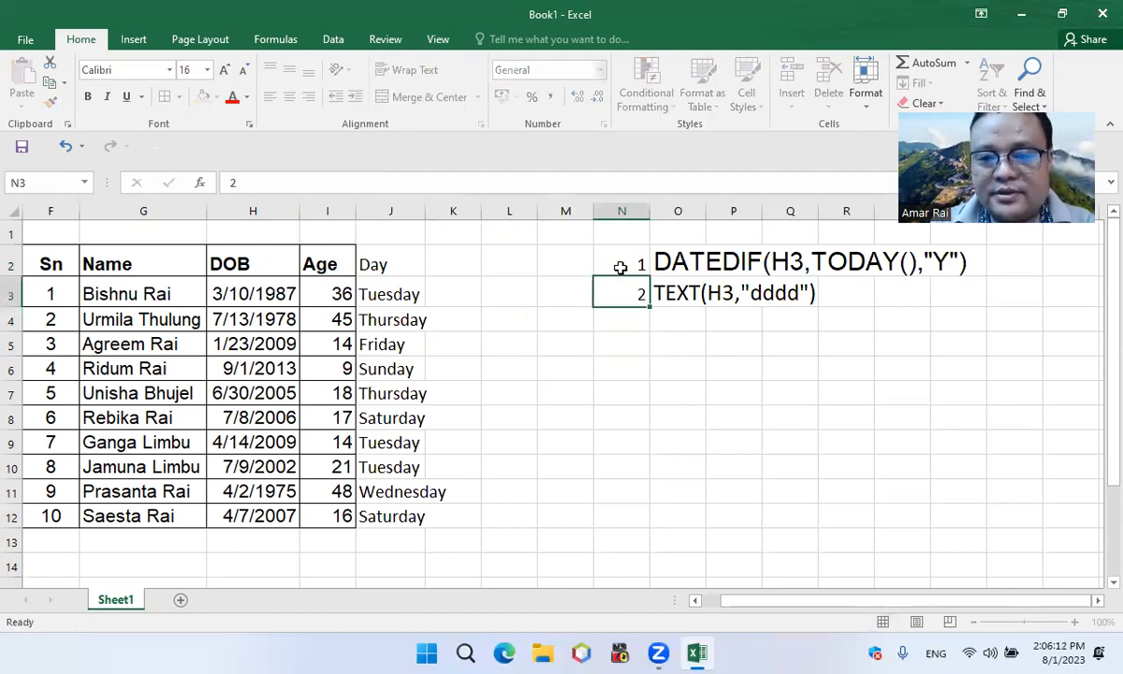
key(Down)
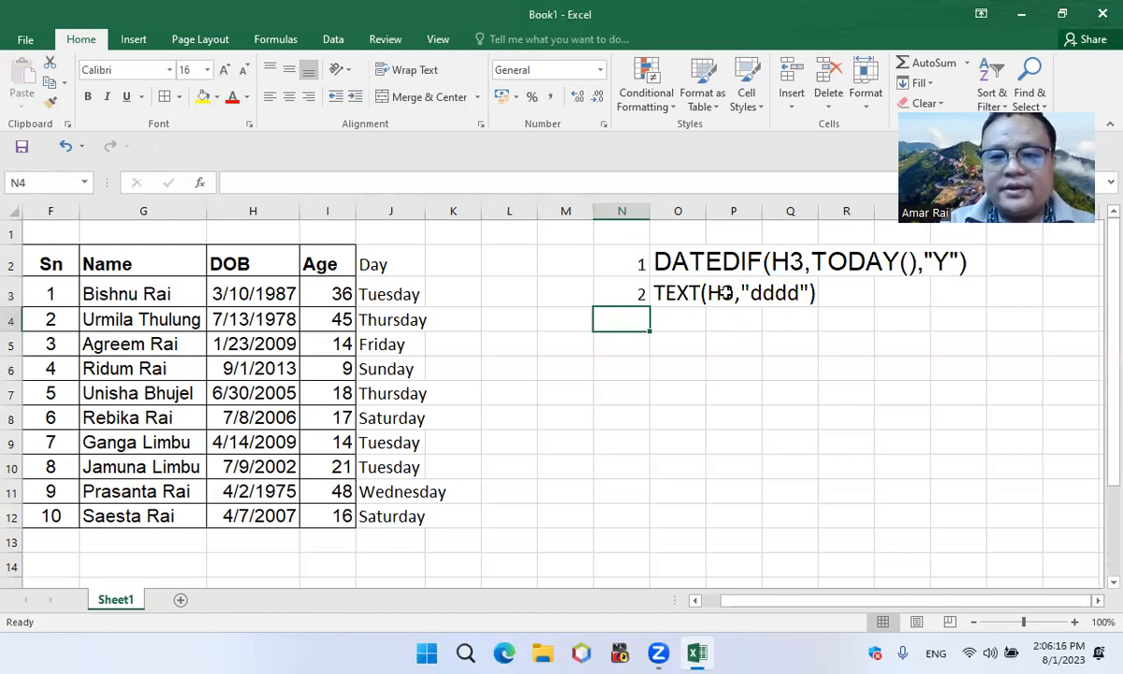
Label the two formula notes by entering Age in M2 and Day in M3
click(561, 268)
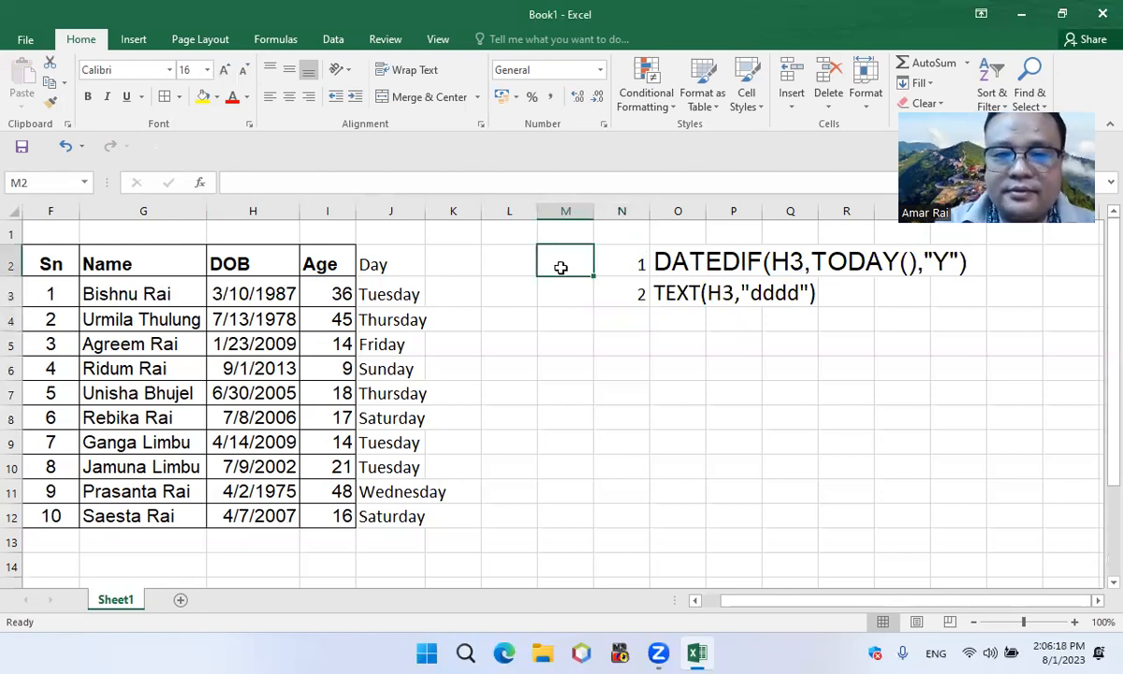
text(Age)
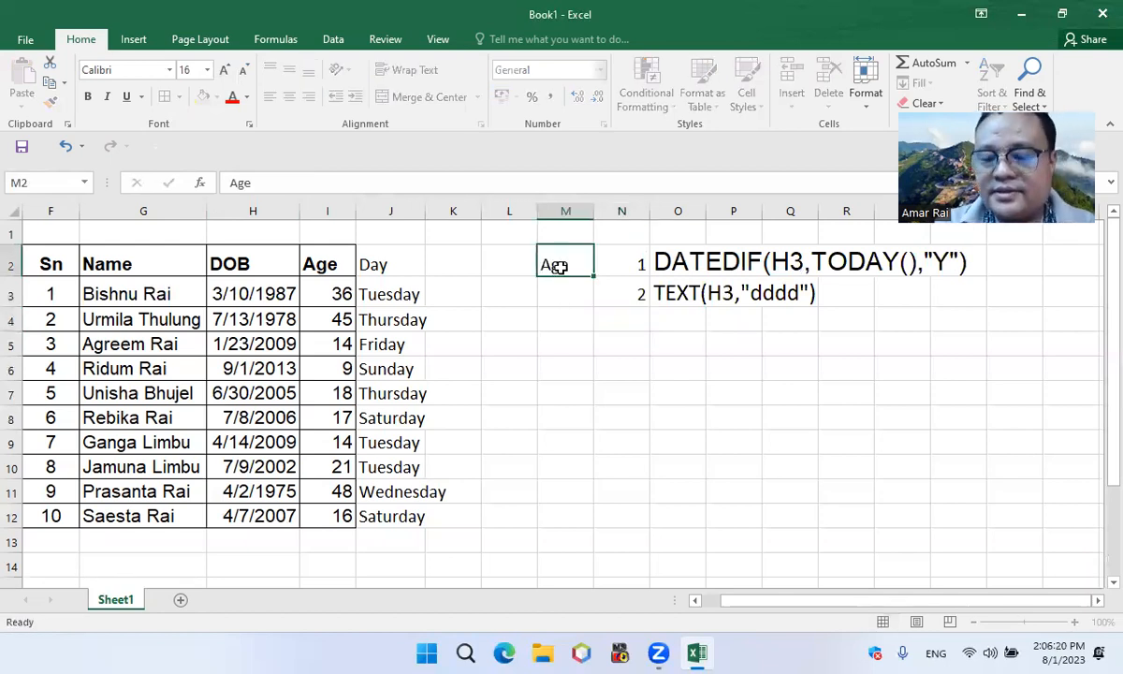
key(Return)
text(Da)
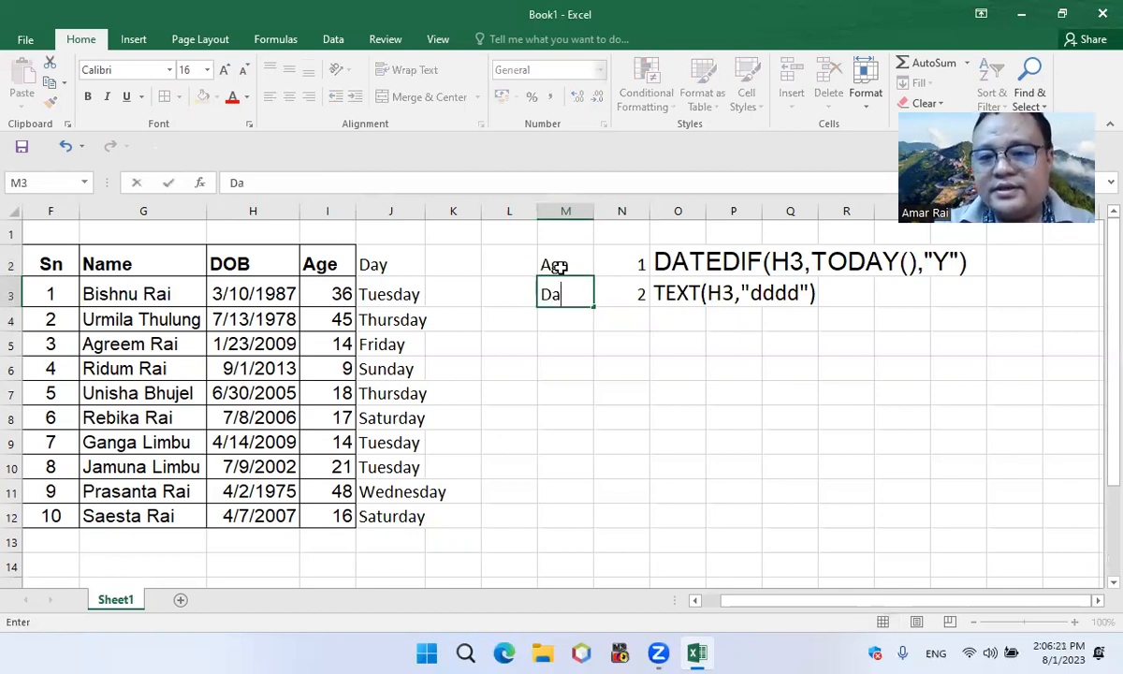
text(y)
key(Return)
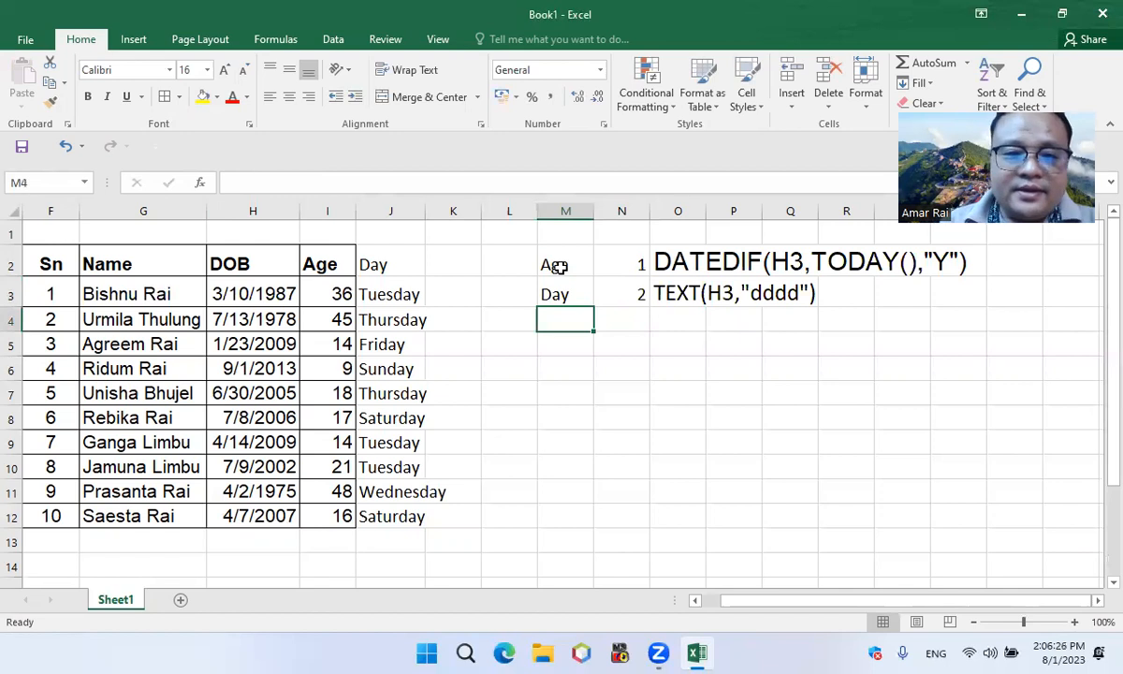
Autofit column N to its note numbers, and widen it slightly to leave some space
click(634, 254)
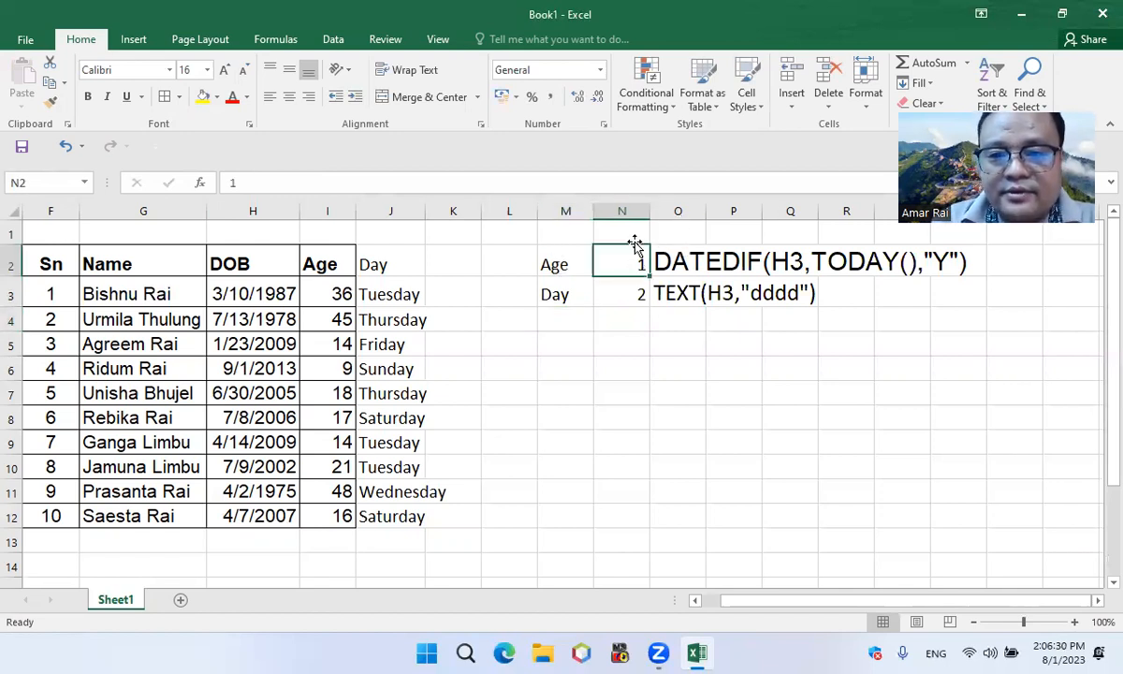
double_click(646, 211)
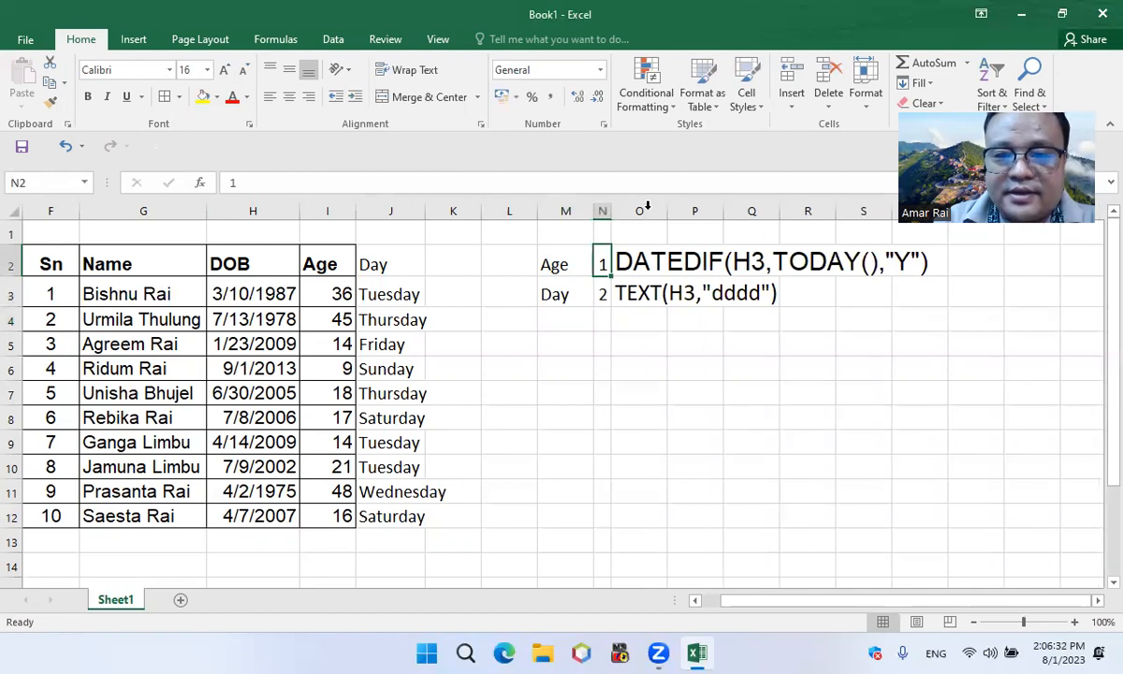
drag(613, 211, 636, 212)
click(627, 319)
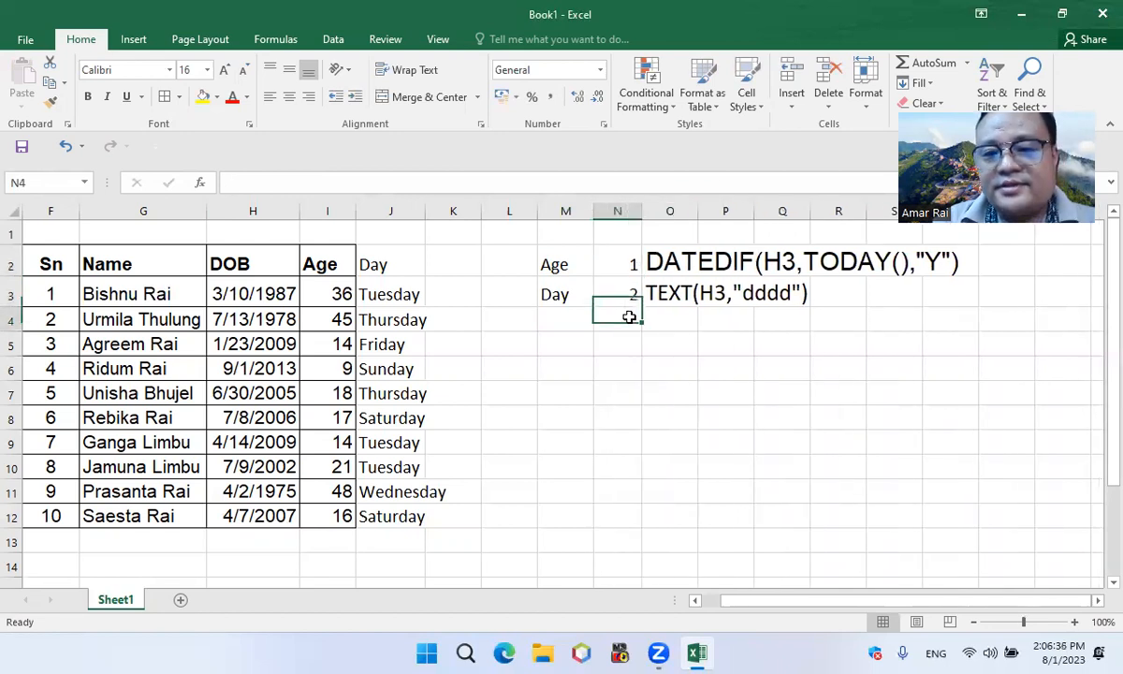
click(672, 255)
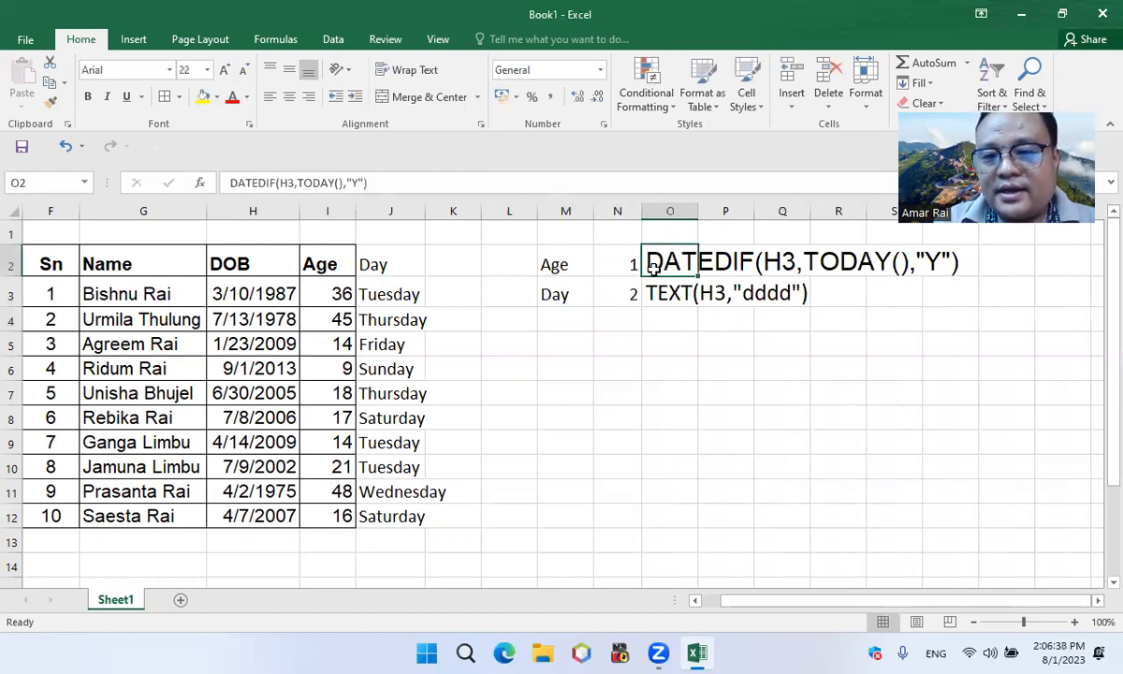
drag(653, 267, 940, 246)
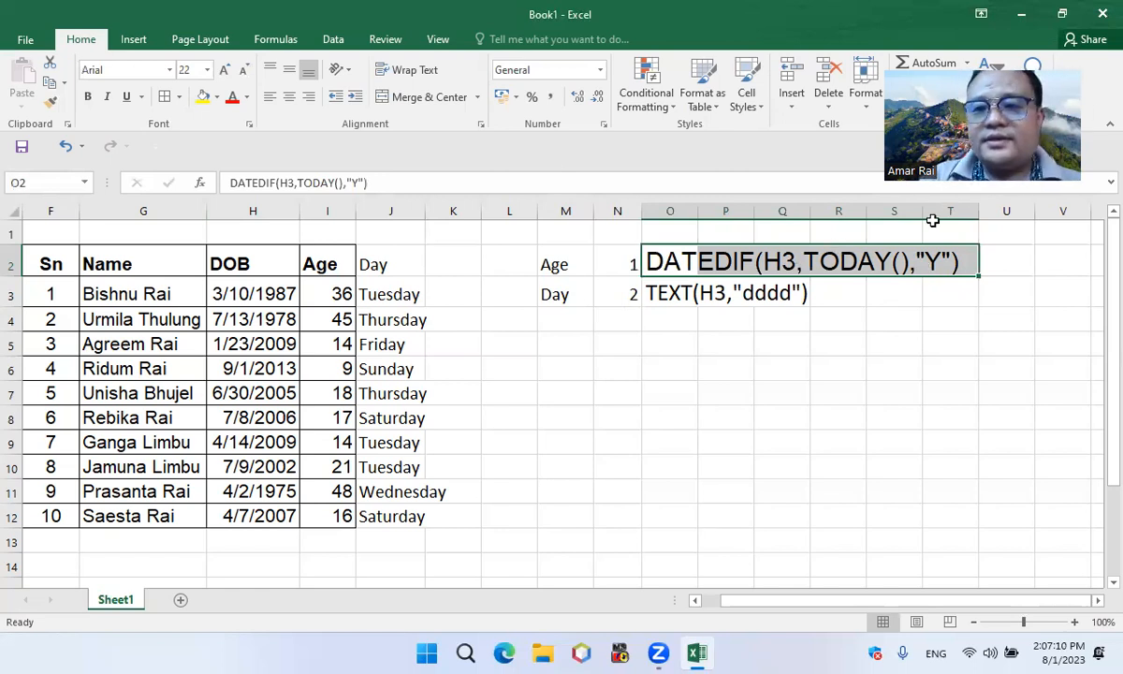
click(728, 655)
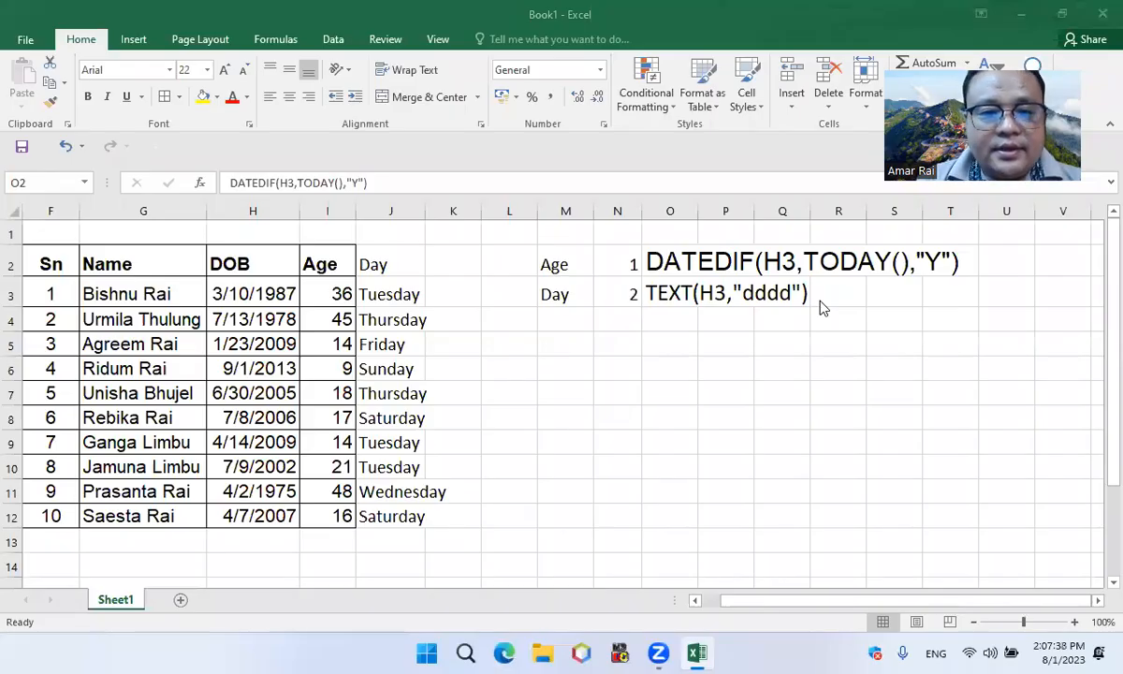
click(12, 213)
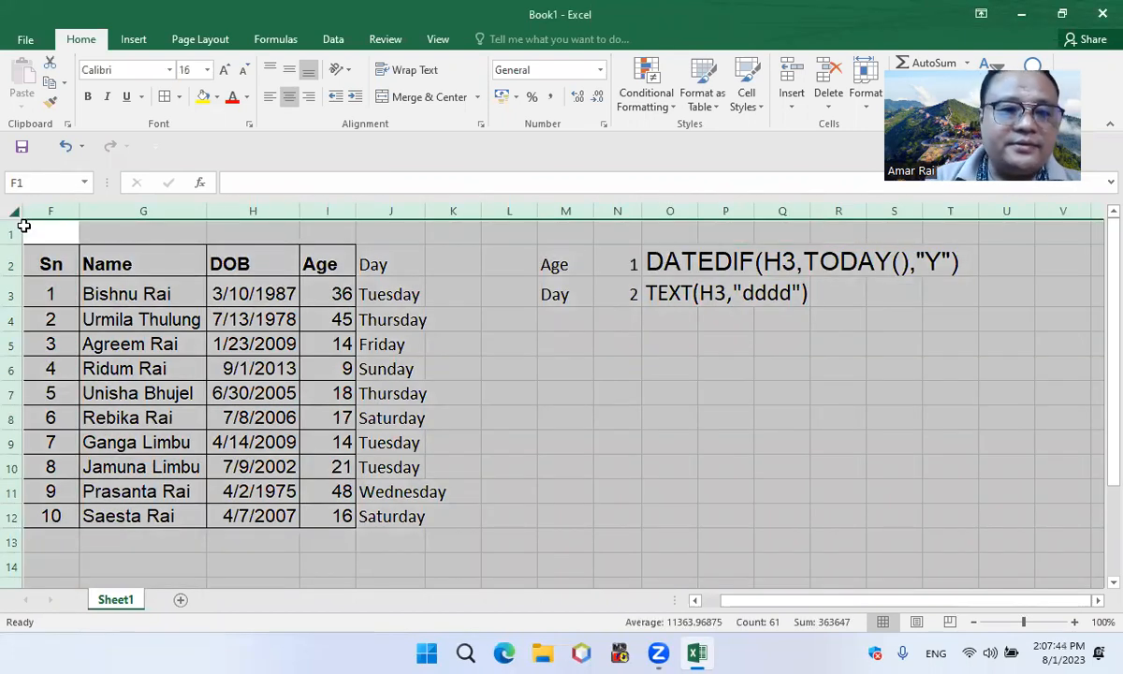
right_click(54, 240)
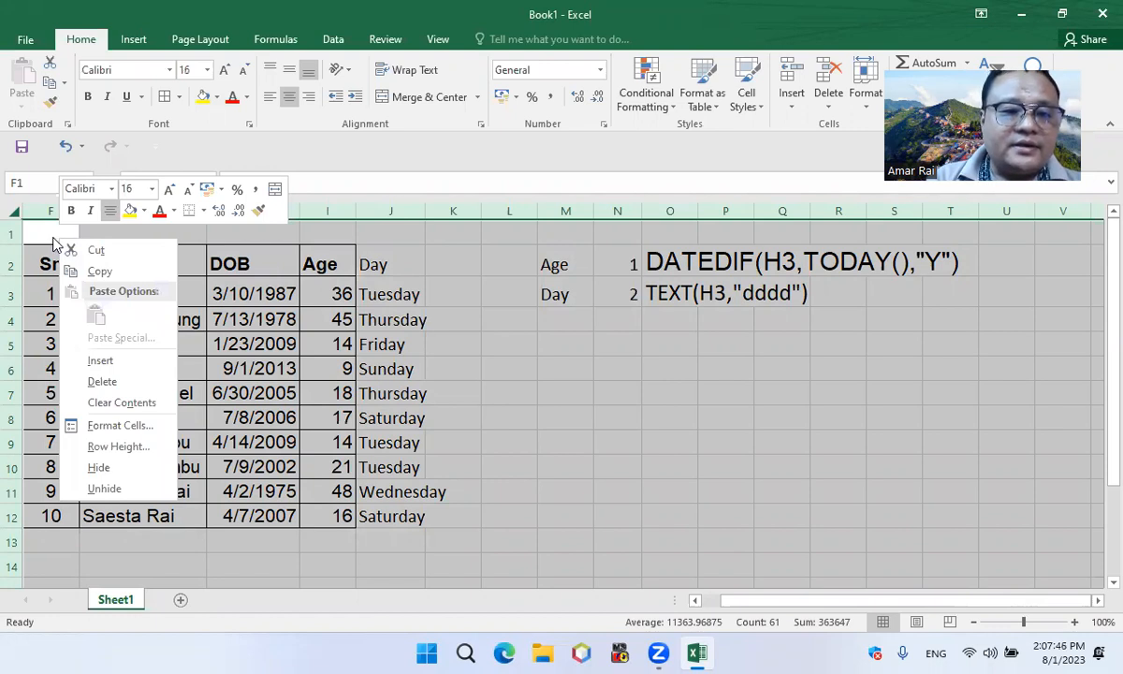
right_click(14, 206)
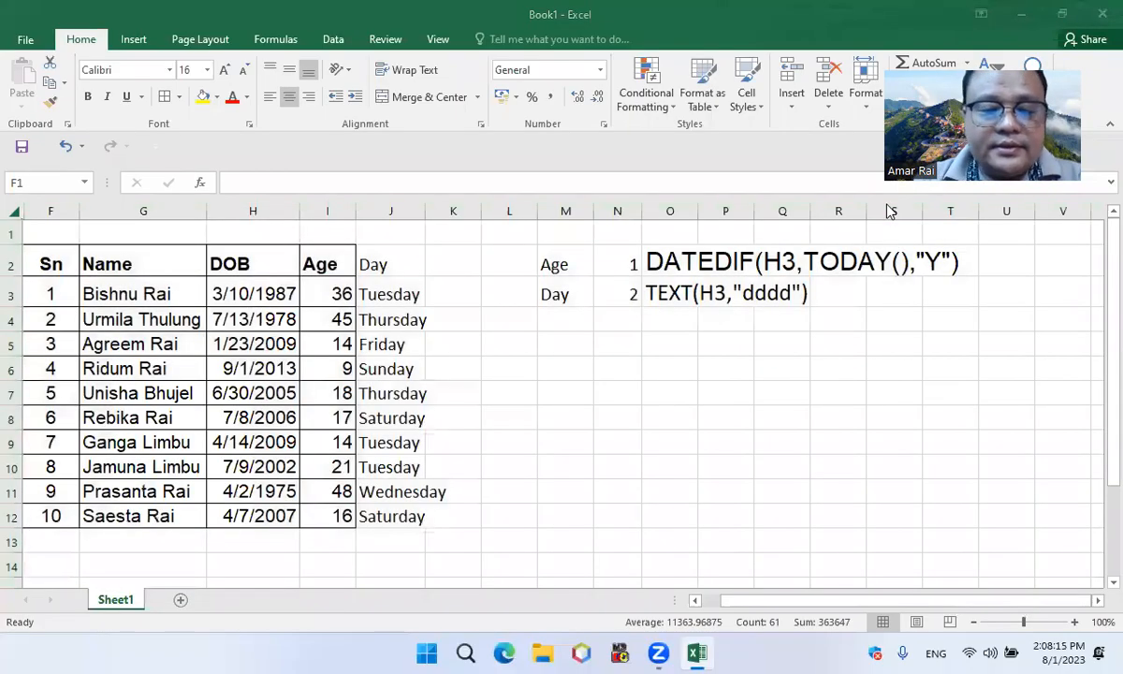
click(11, 210)
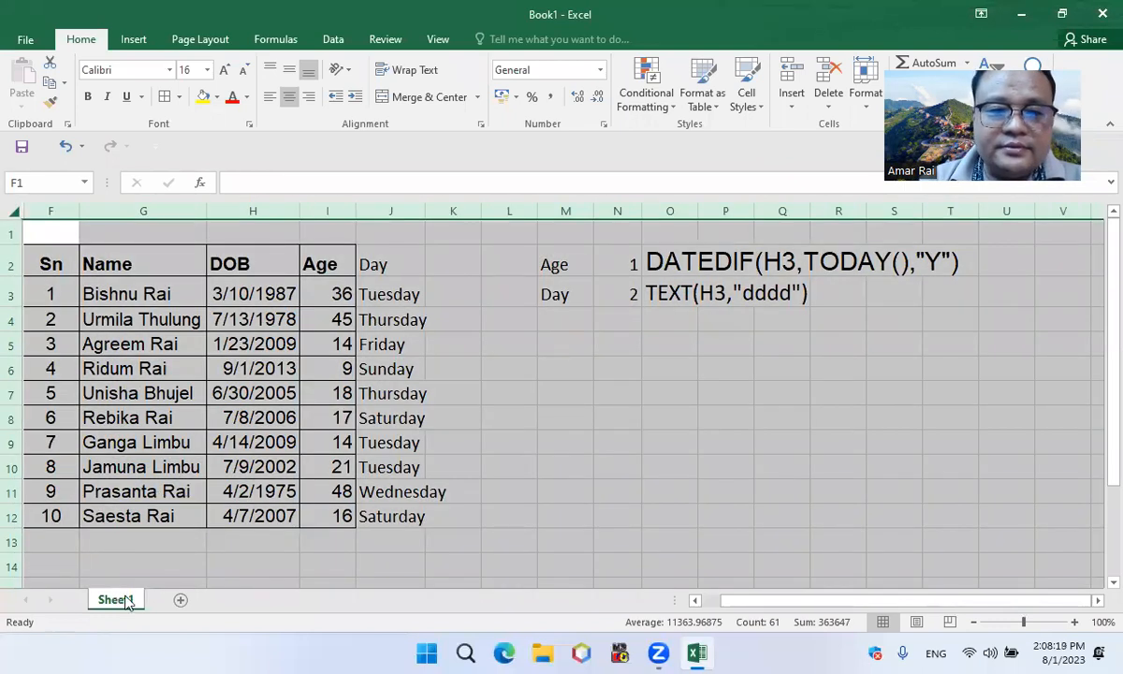
click(169, 571)
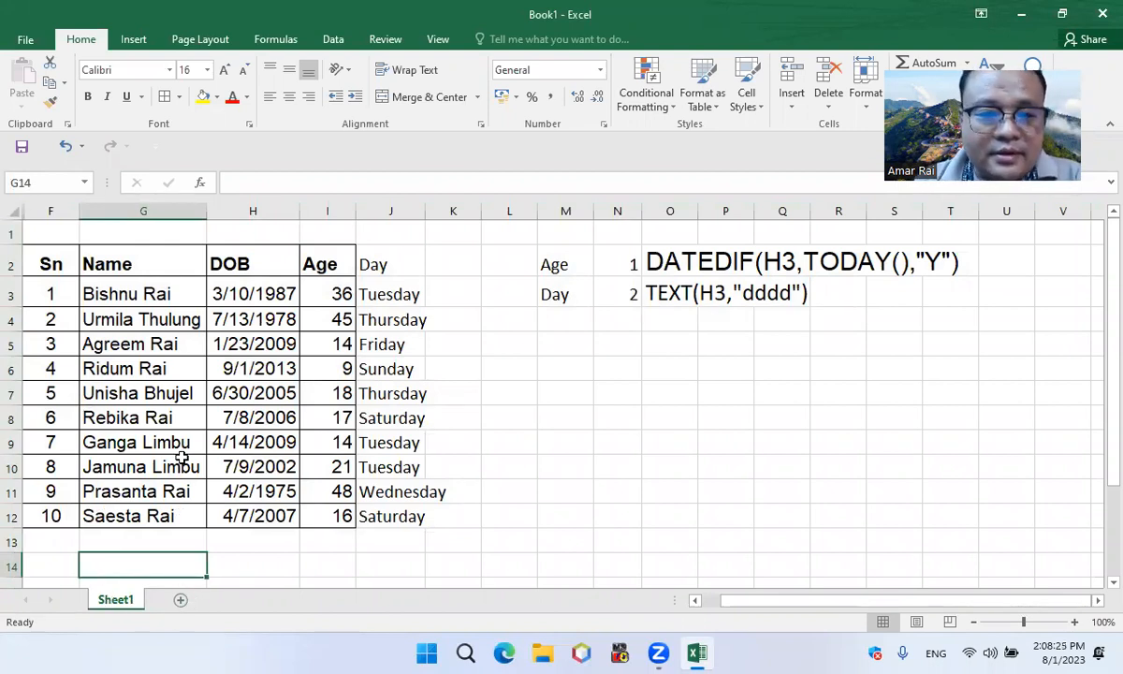
Add a third note by entering 3 in N4 and the text Autofit Column size in O4
click(615, 318)
text(3)
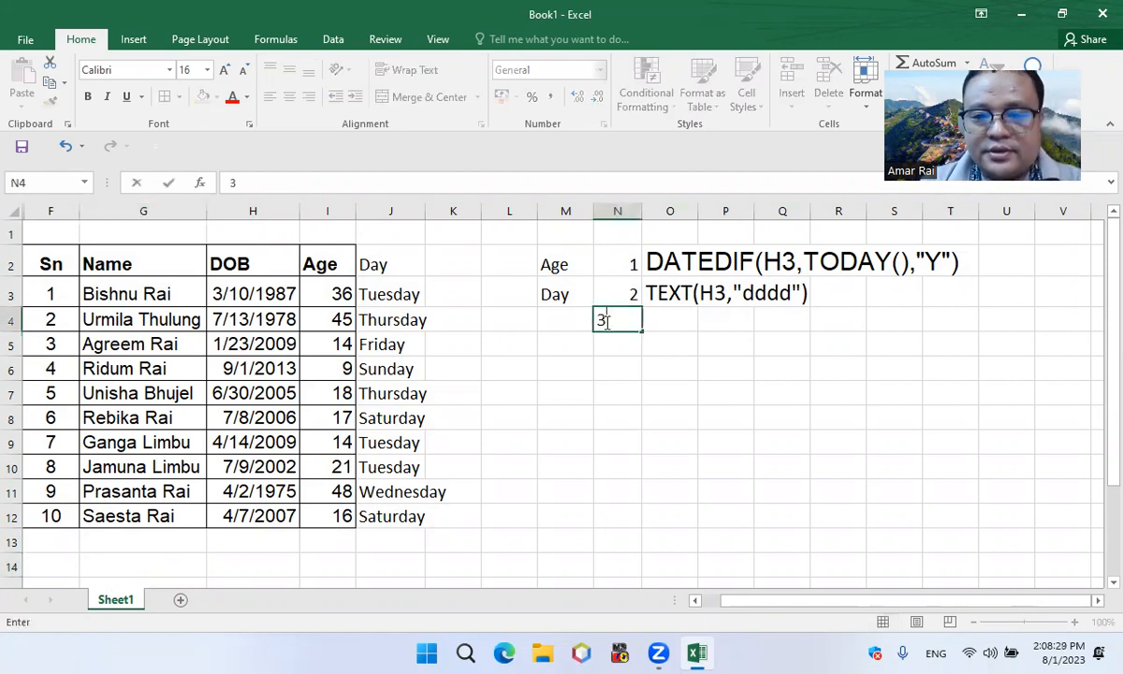
key(ctrl+Return)
key(Right)
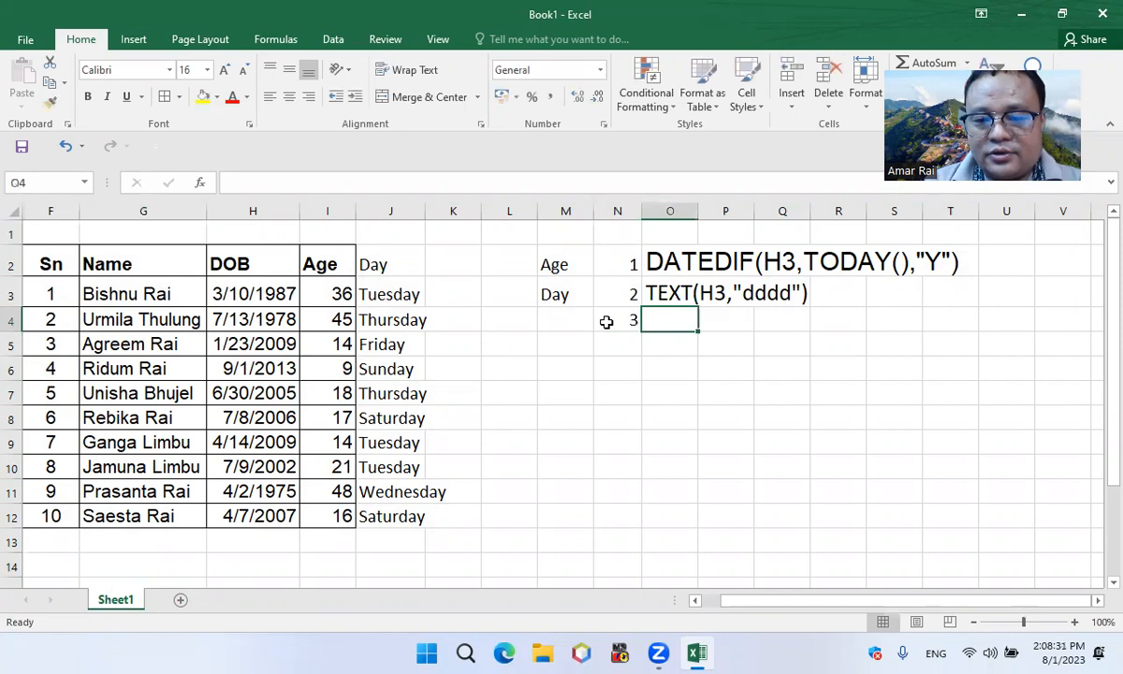
key(Right)
key(Left)
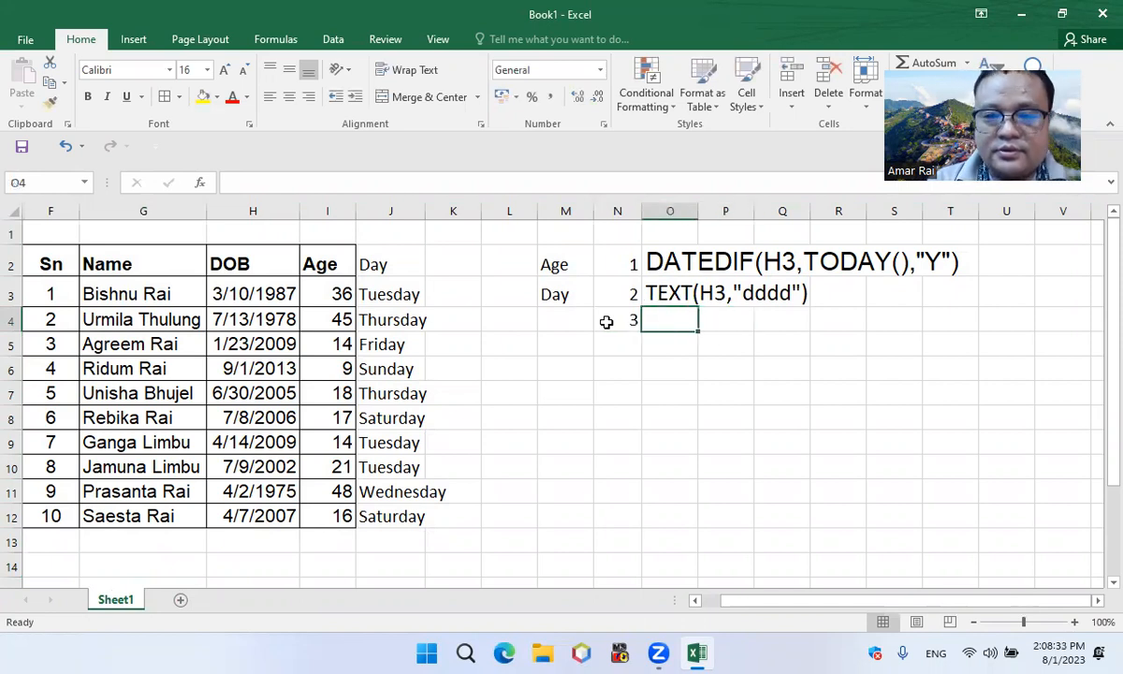
text(Autofit )
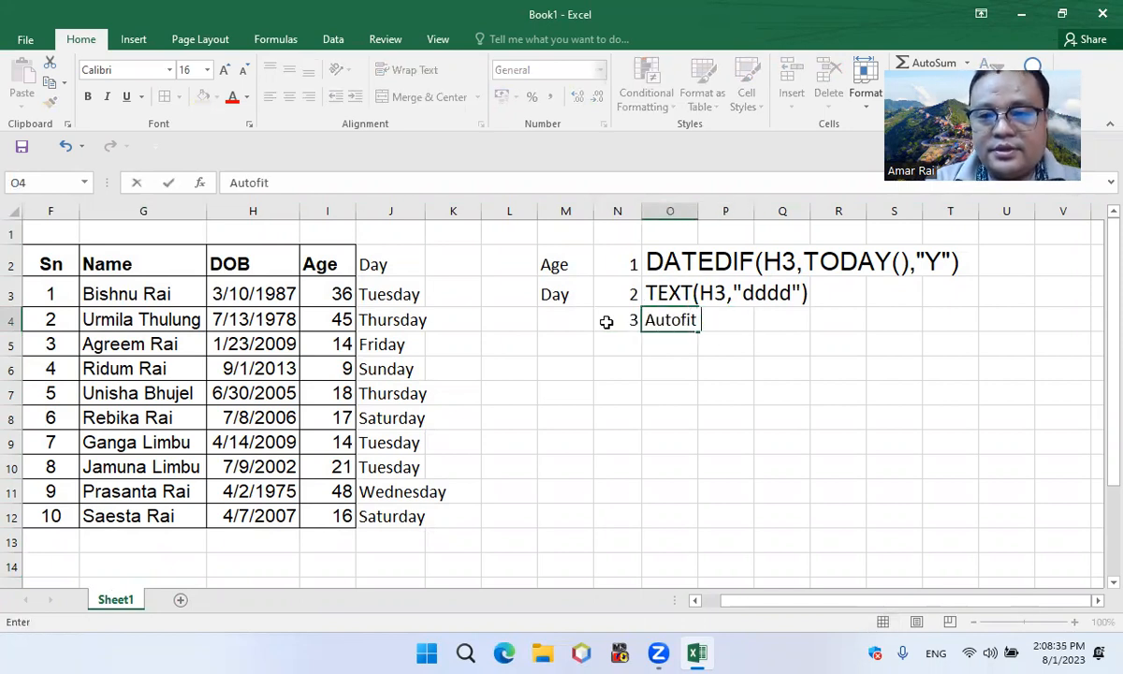
text(Column size)
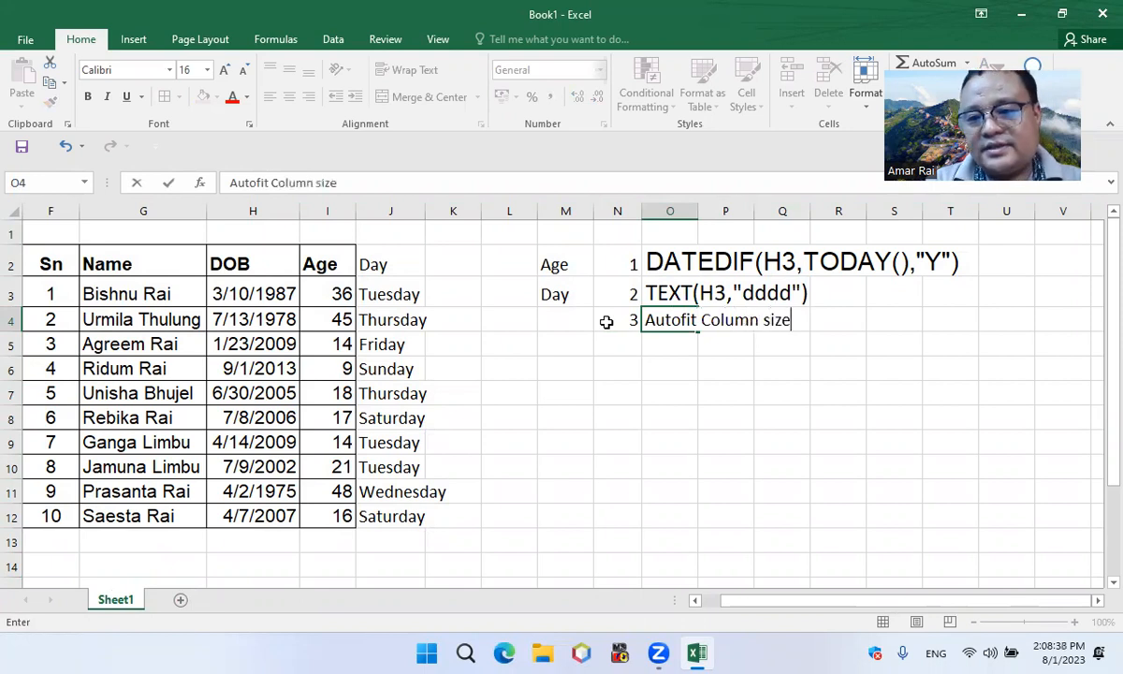
key(Return)
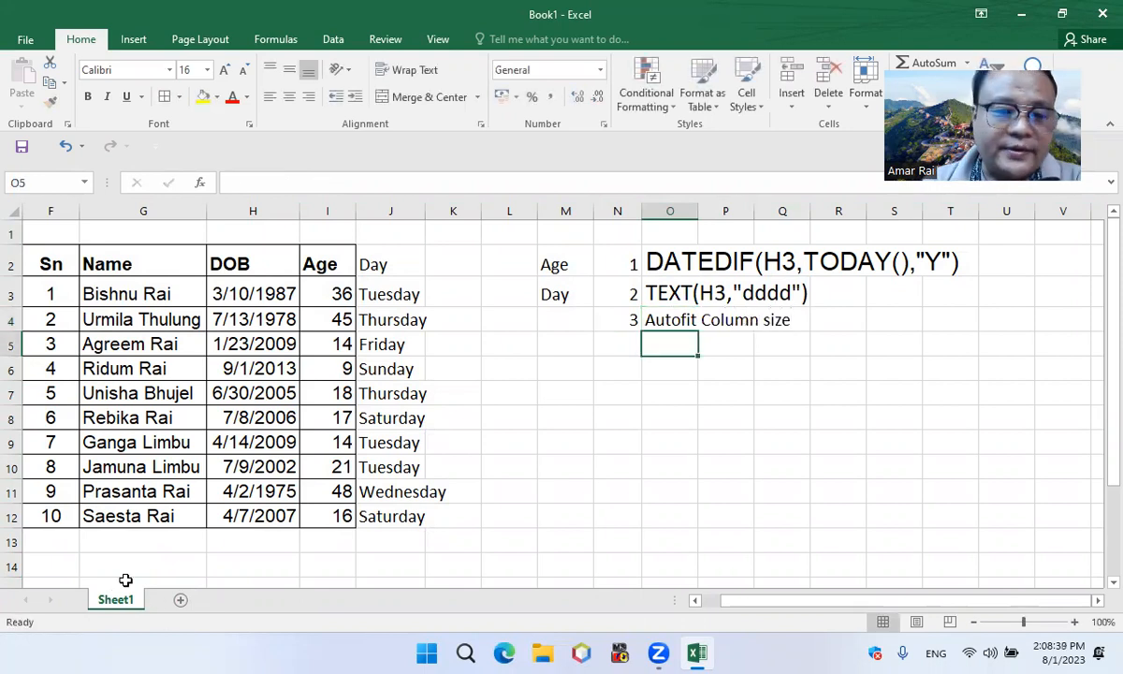
Select all cells, open the code module of Sheet1 and insert its Worksheet SelectionChange event procedure
click(18, 211)
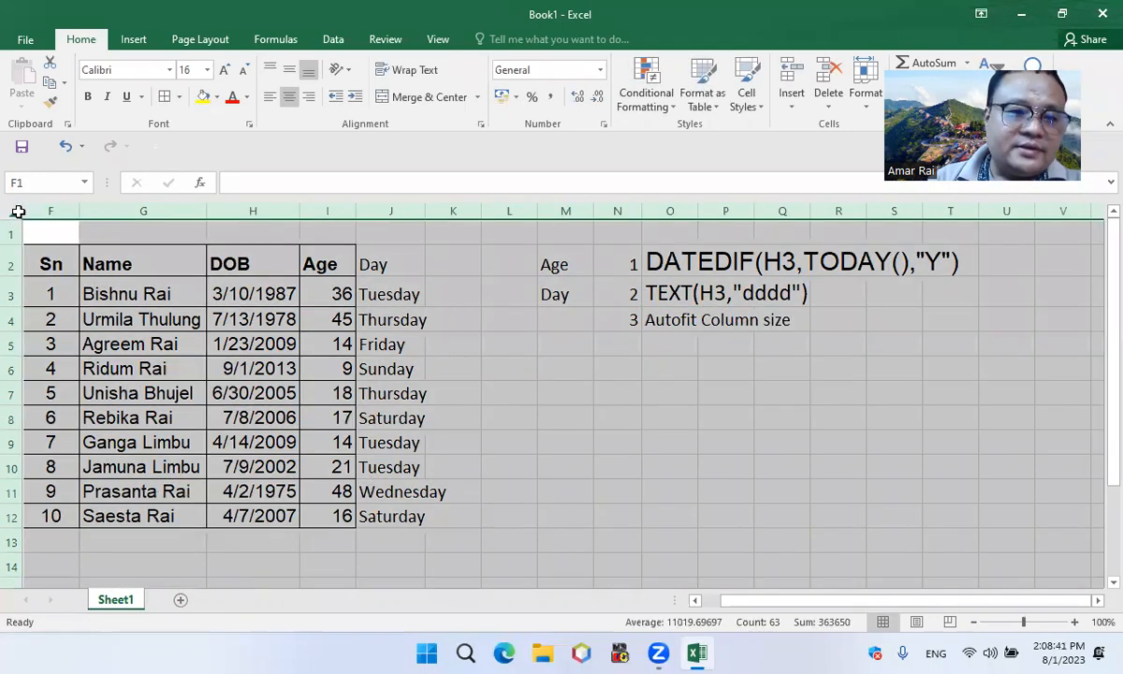
right_click(112, 603)
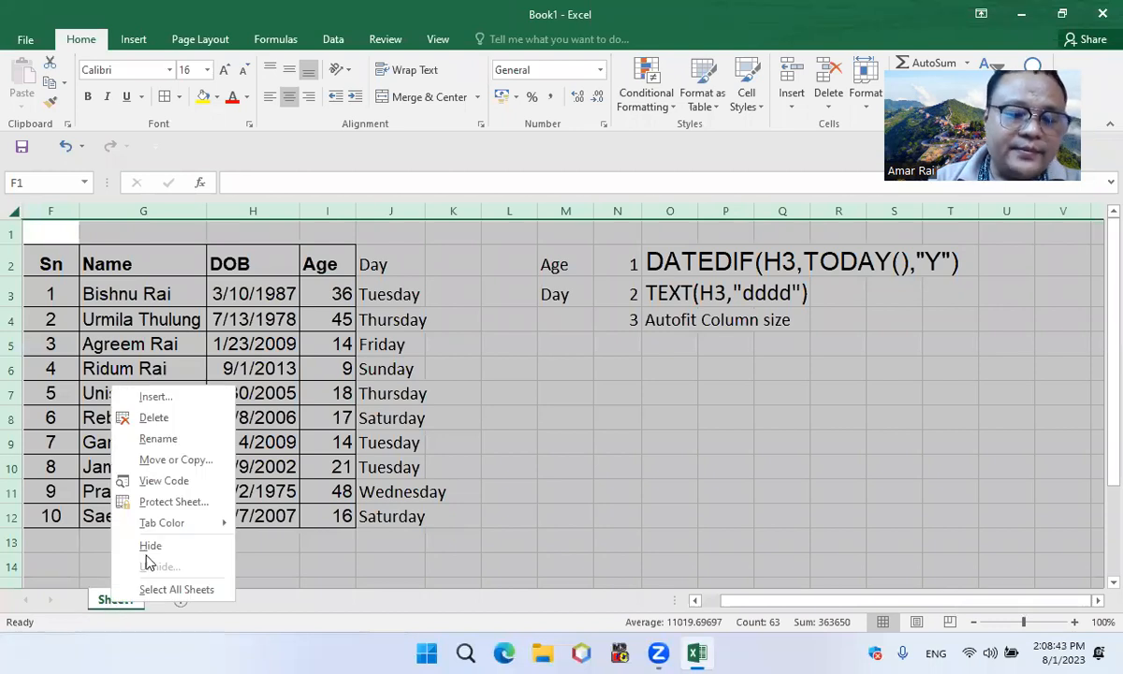
click(155, 484)
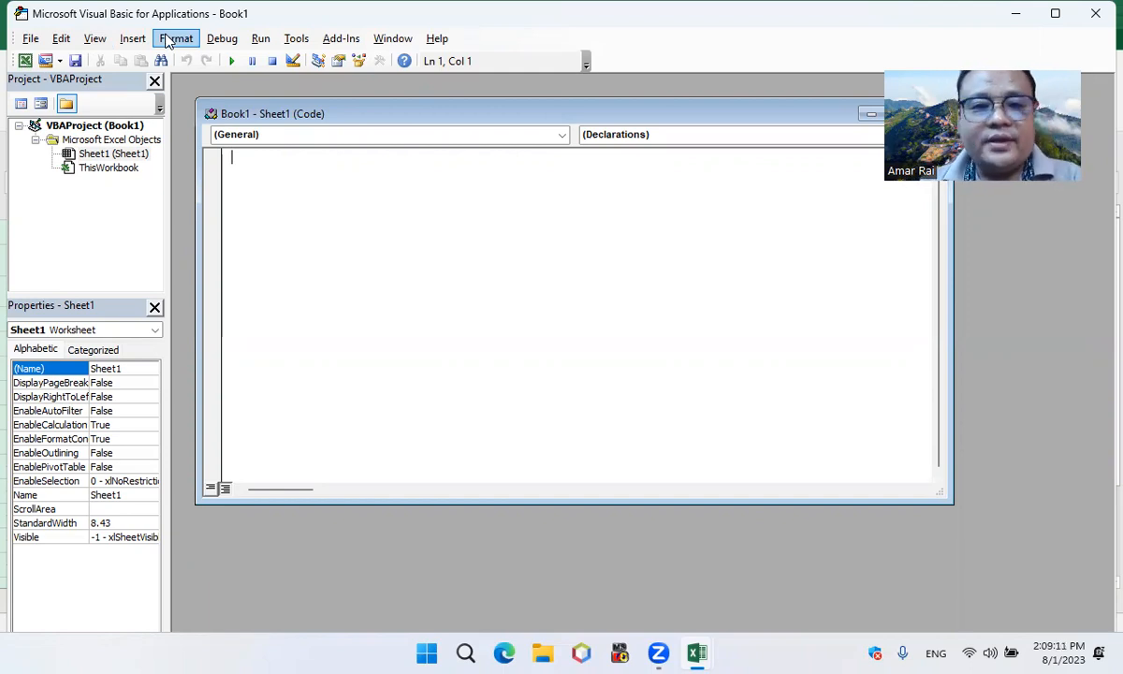
click(559, 136)
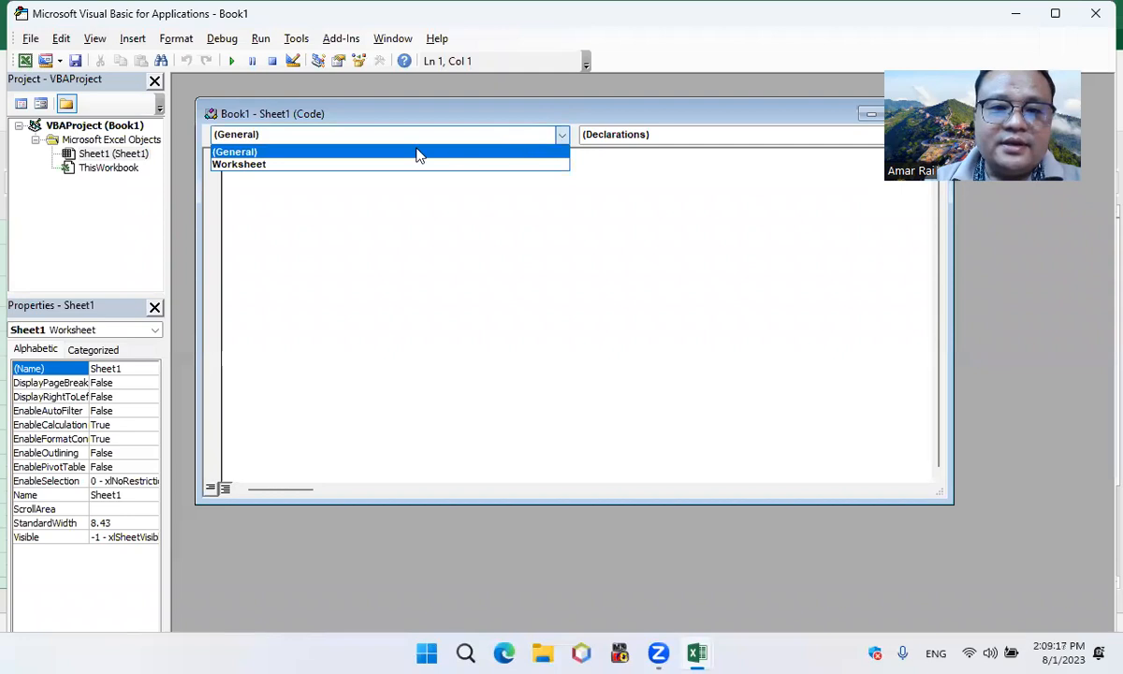
click(243, 165)
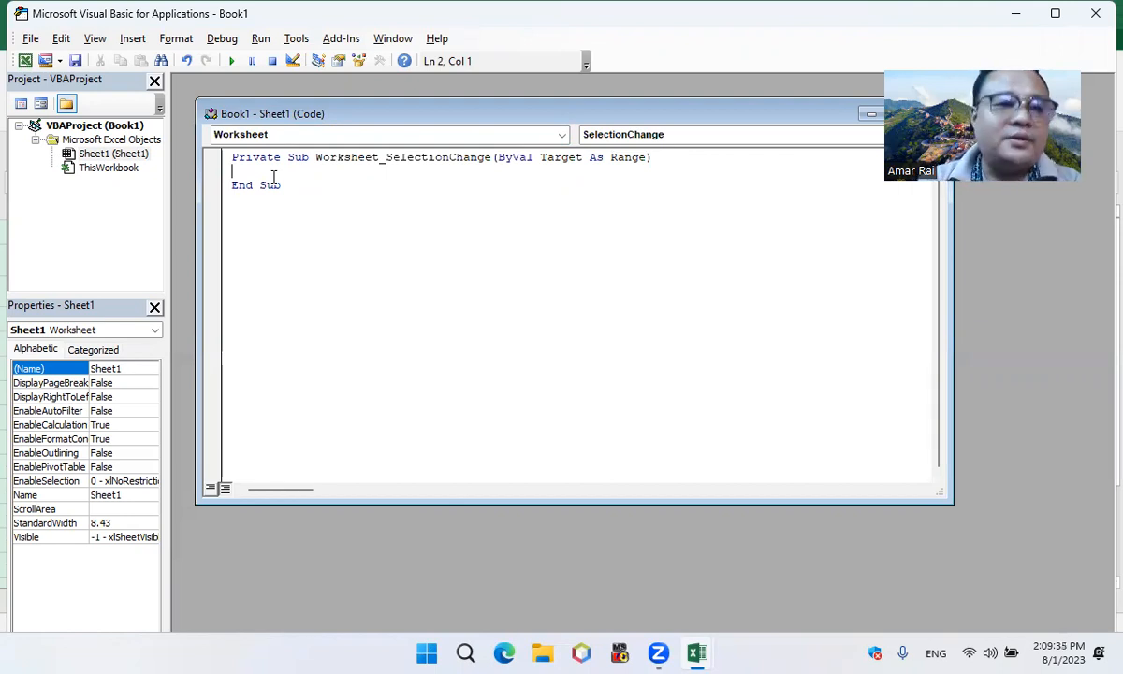
Write Cells.EntireColumn.AutoFit inside the SelectionChange procedure and return to the worksheet
text(cells)
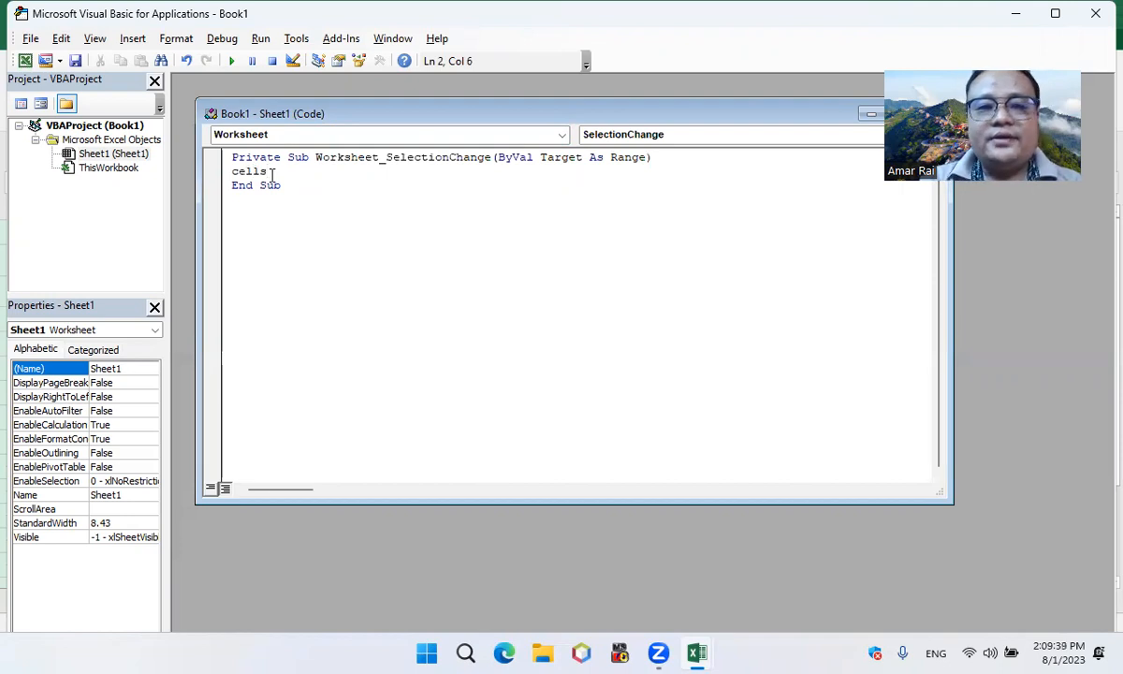
text(.)
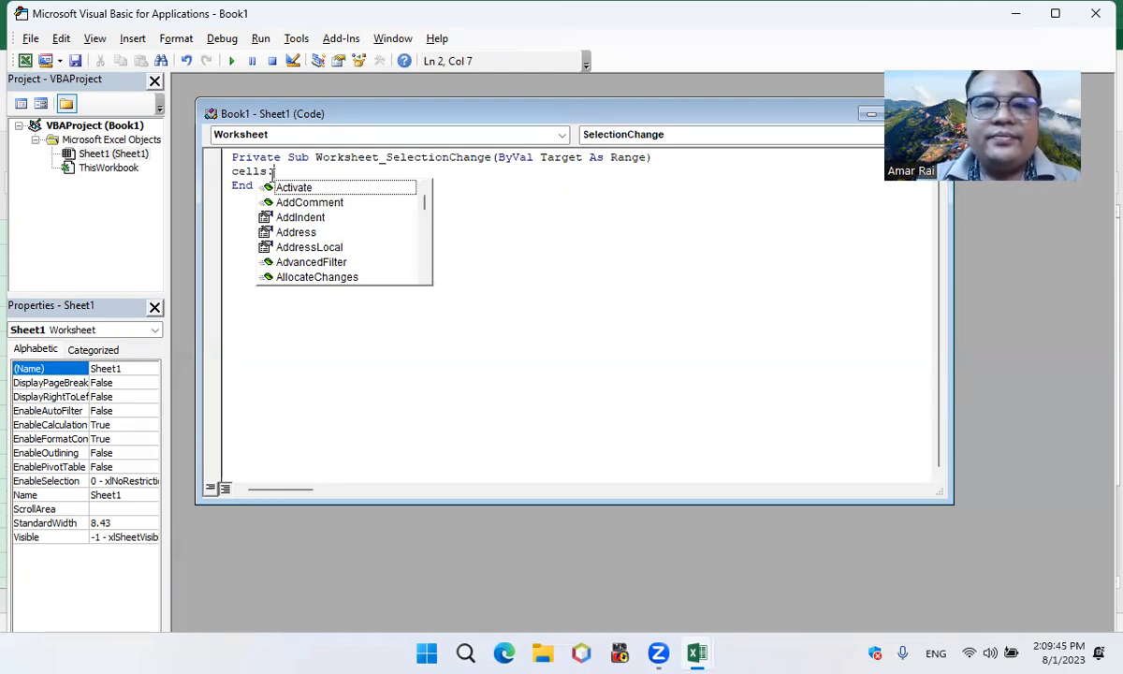
text(entire)
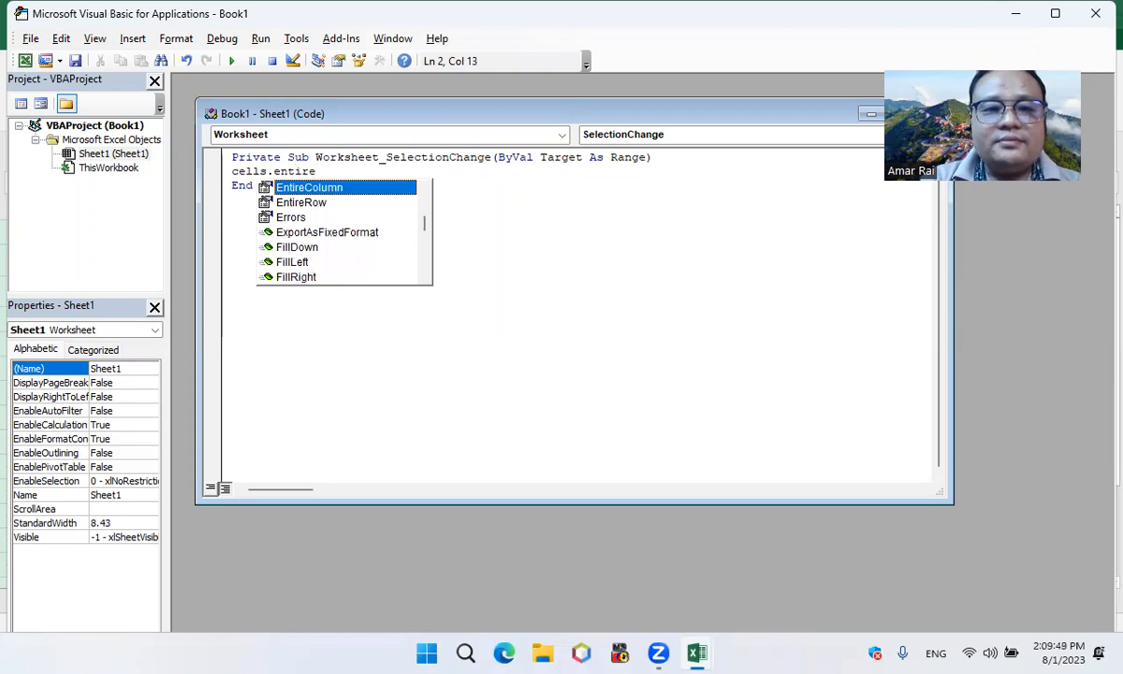
key(BackSpace)
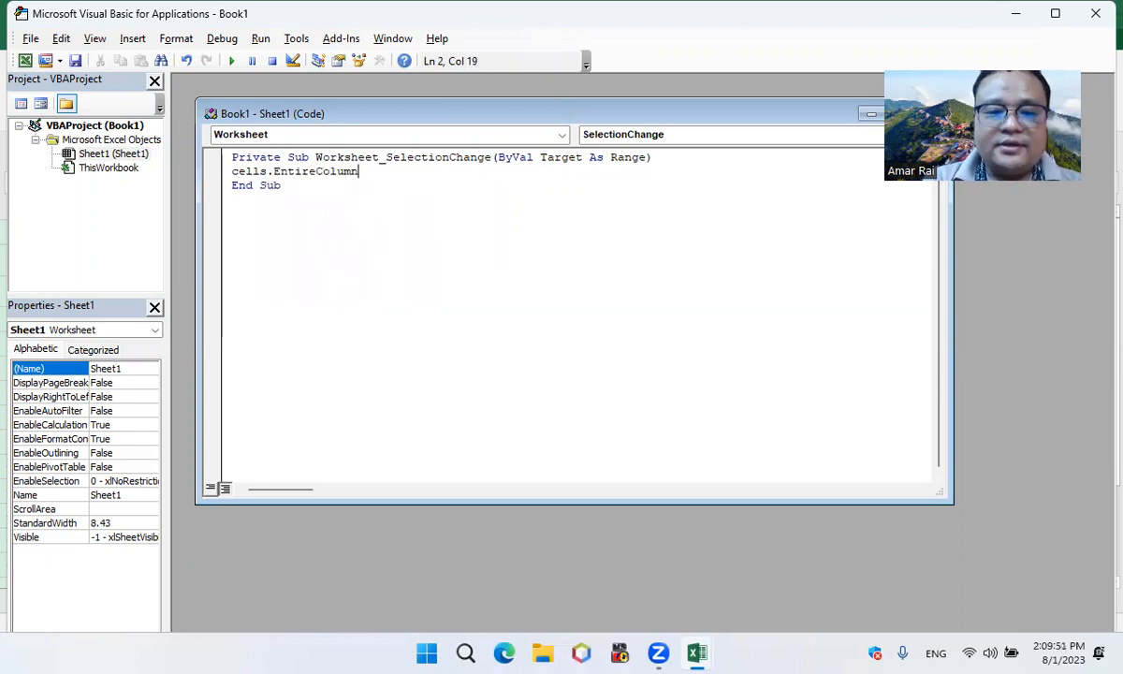
text(.)
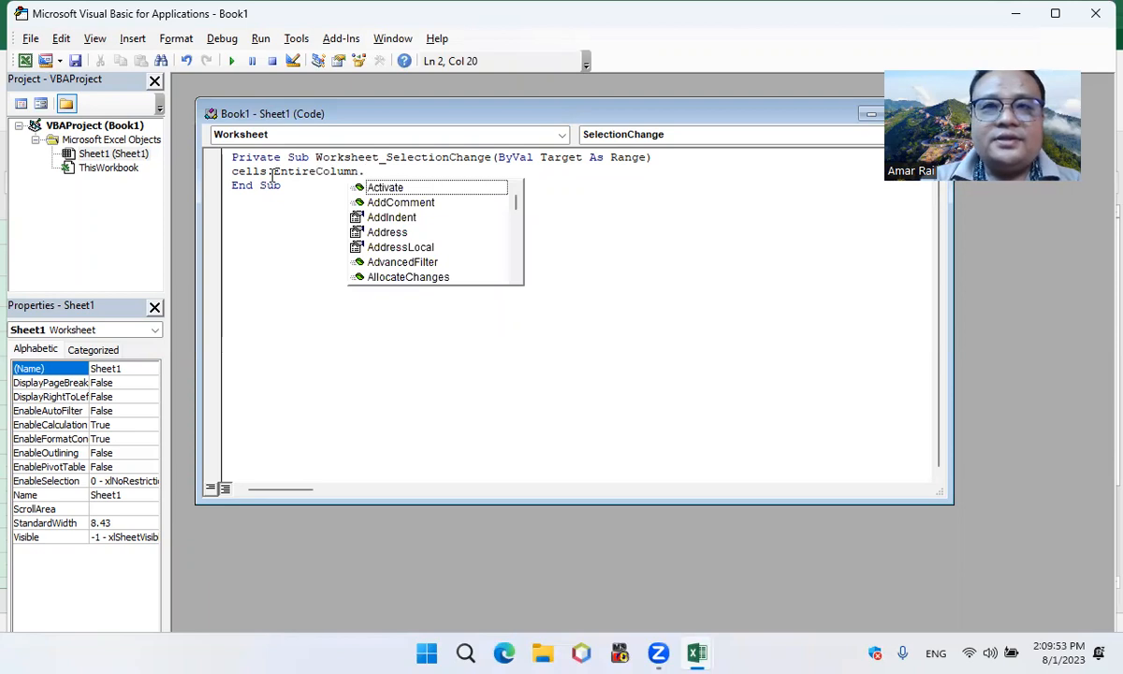
text(au)
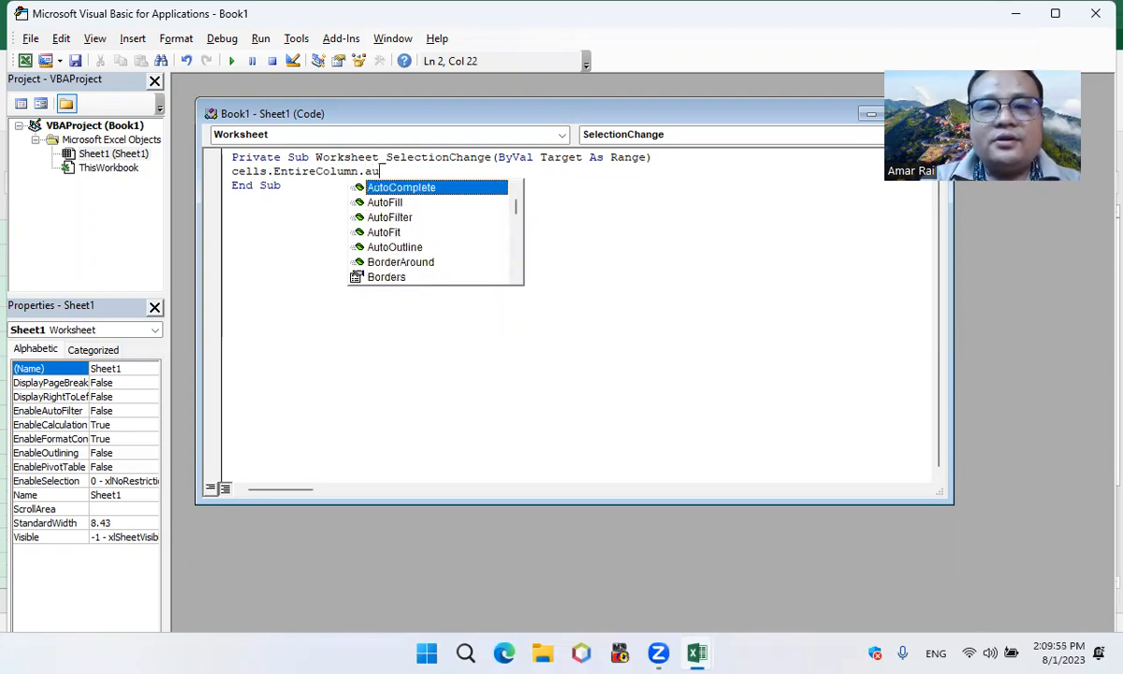
text(tofi)
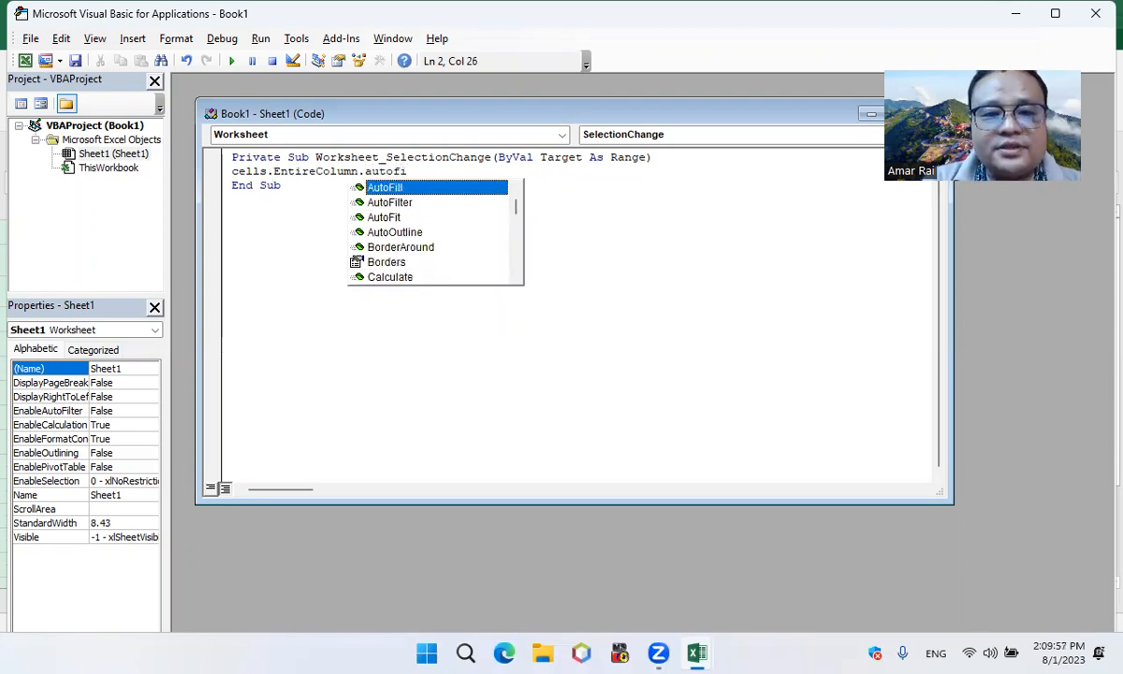
click(384, 217)
double_click(384, 217)
click(430, 181)
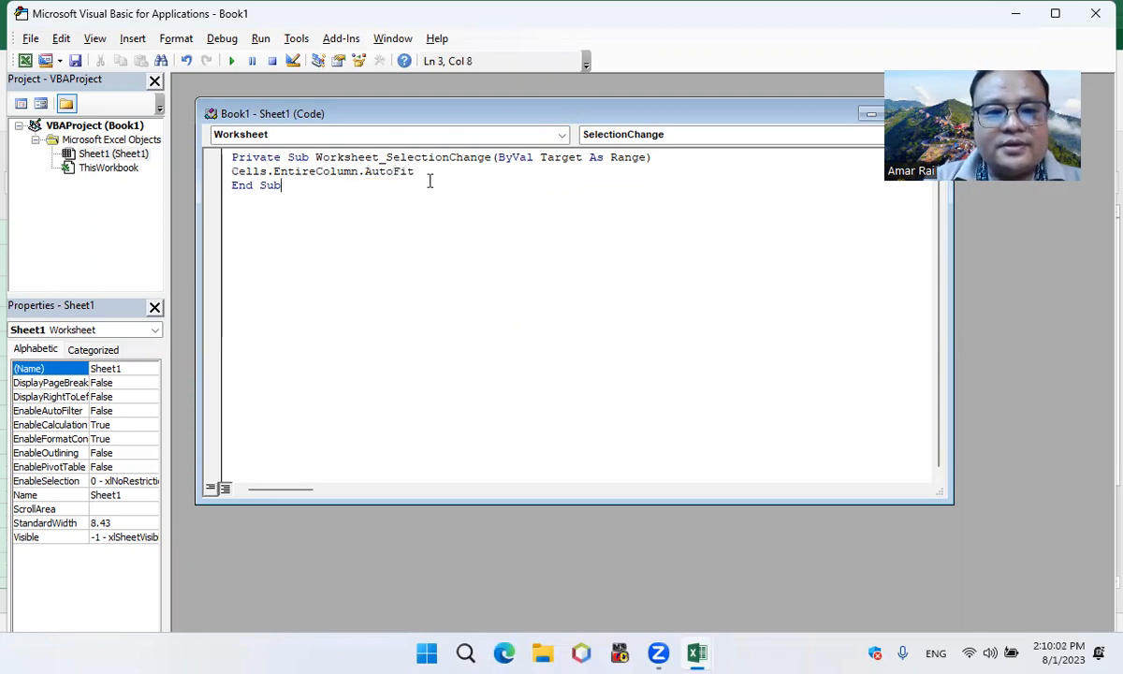
click(25, 60)
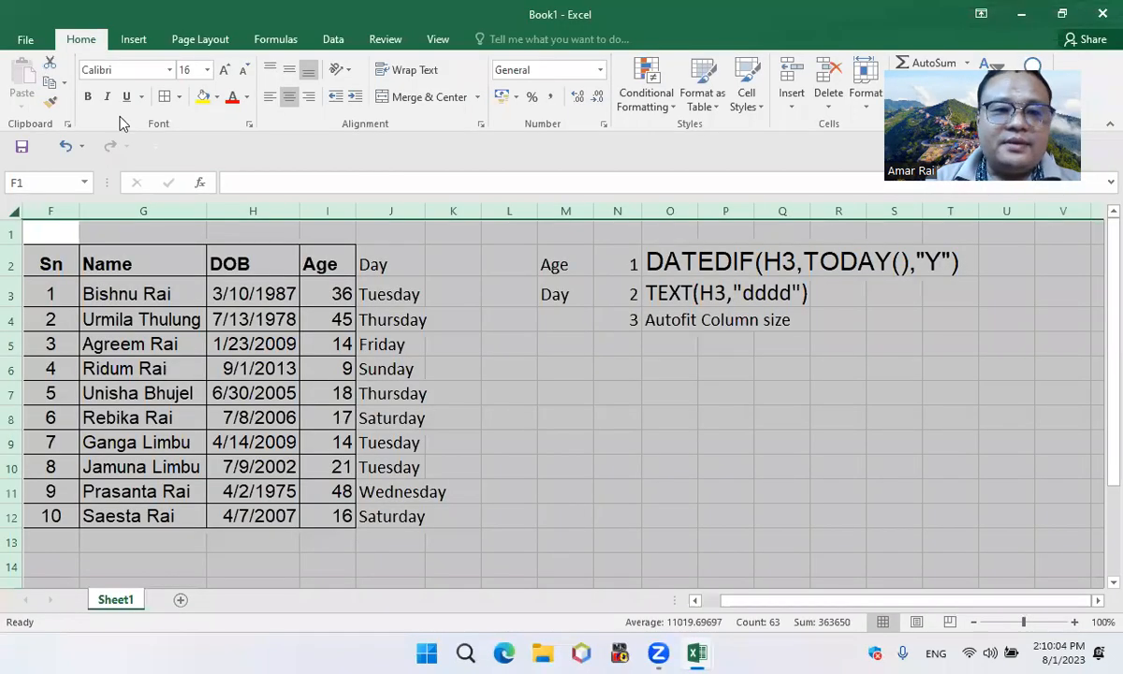
Run the automatic column autofit by changing the cell selection among K5, the notes in column O, and K2
click(432, 346)
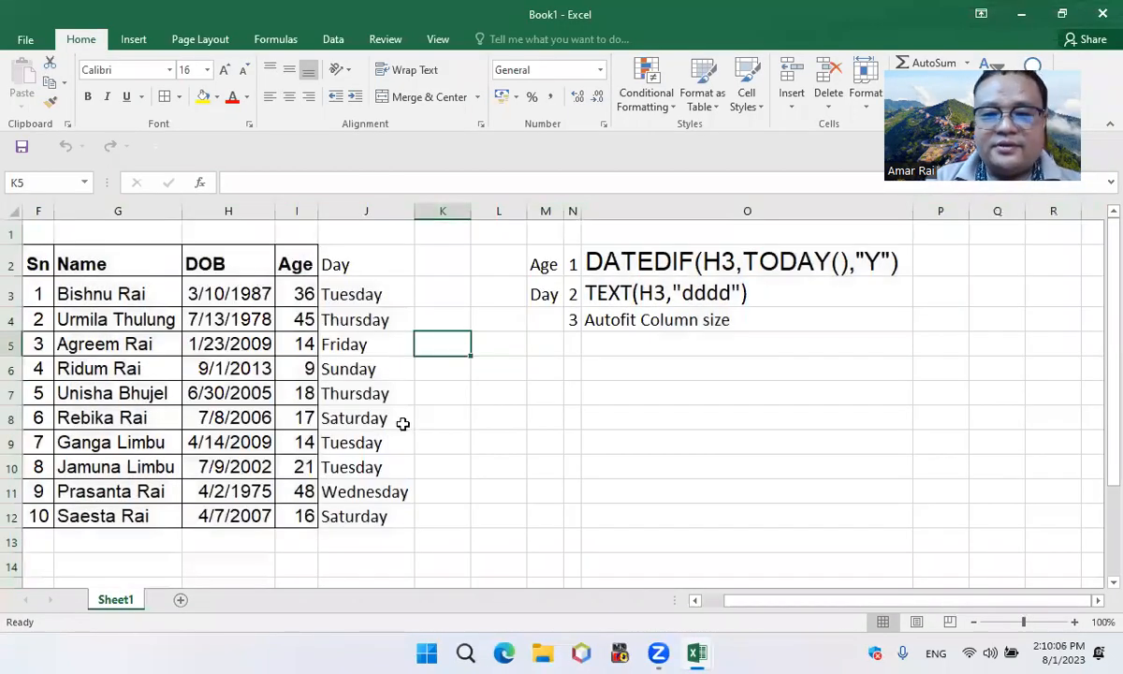
click(599, 253)
key(Down)
key(Down)
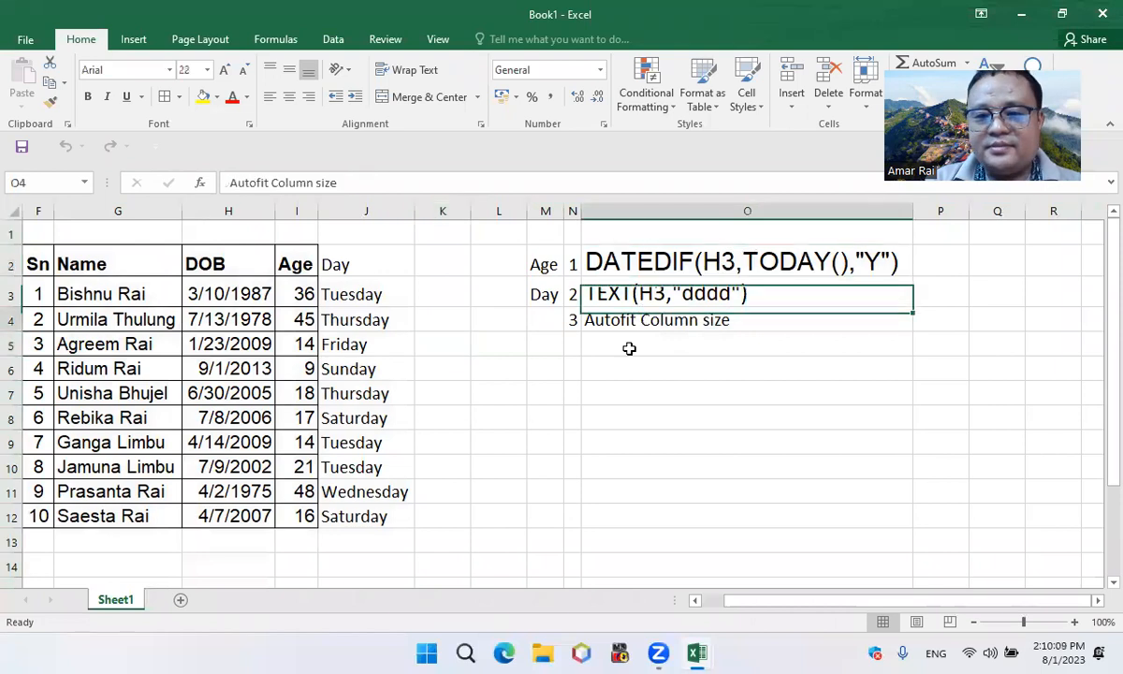
key(Down)
click(439, 265)
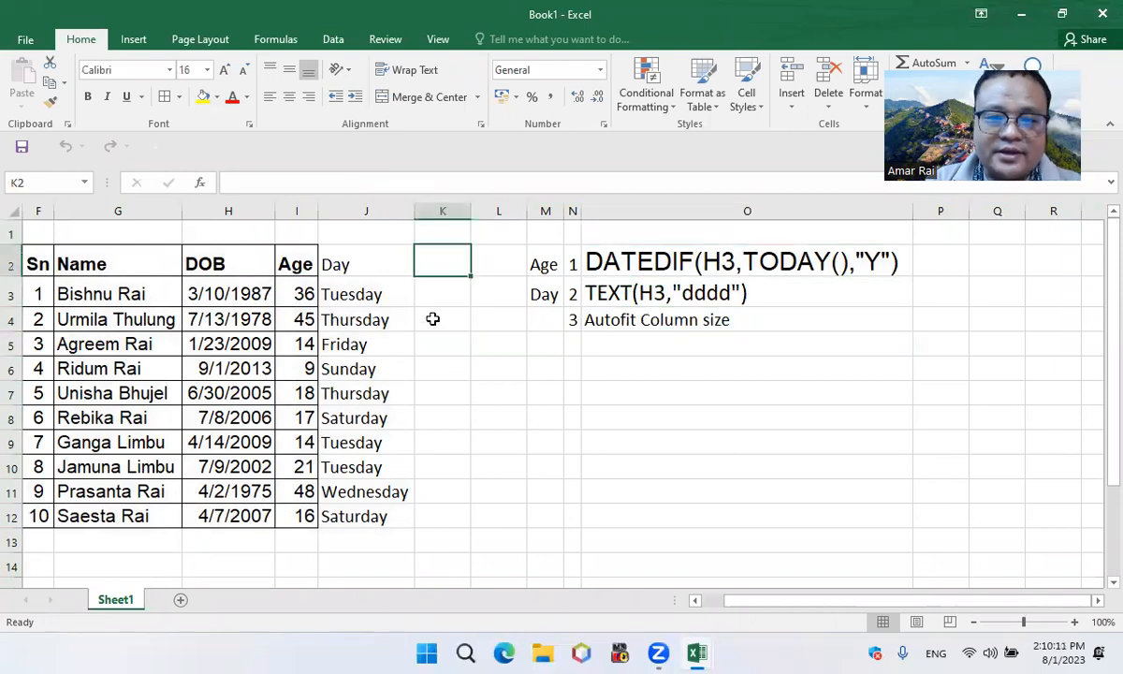
Enter a short sample first name in K4 and select L7 so column K autofits to its contents
click(433, 320)
text(ram)
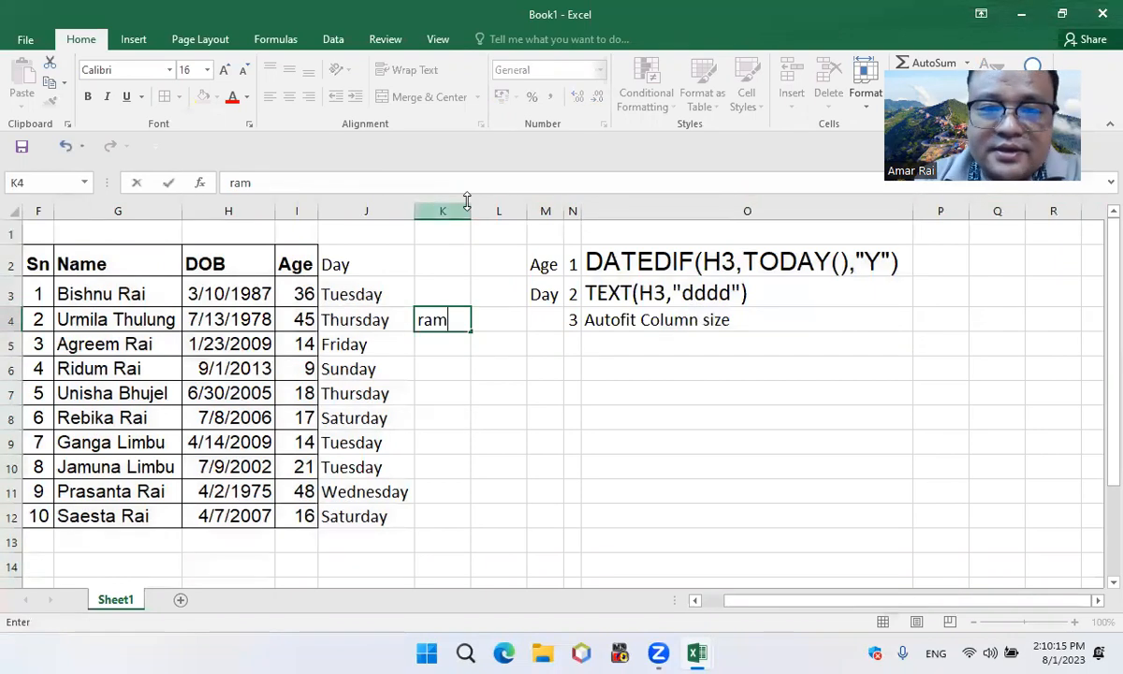
key(ctrl+Return)
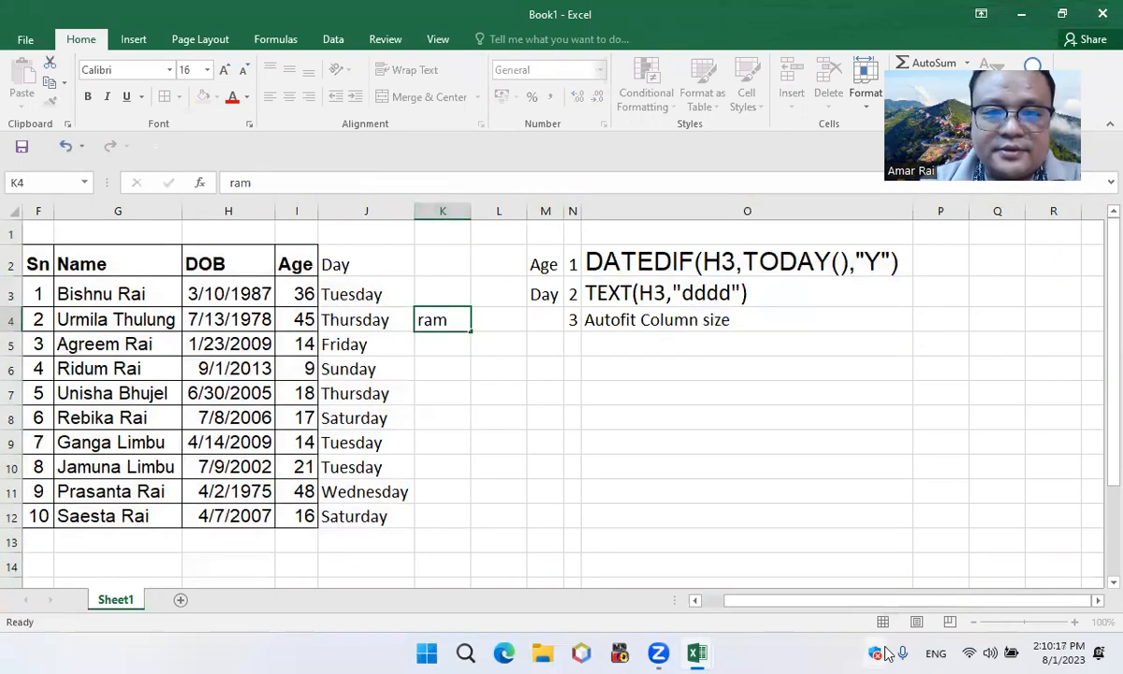
click(487, 389)
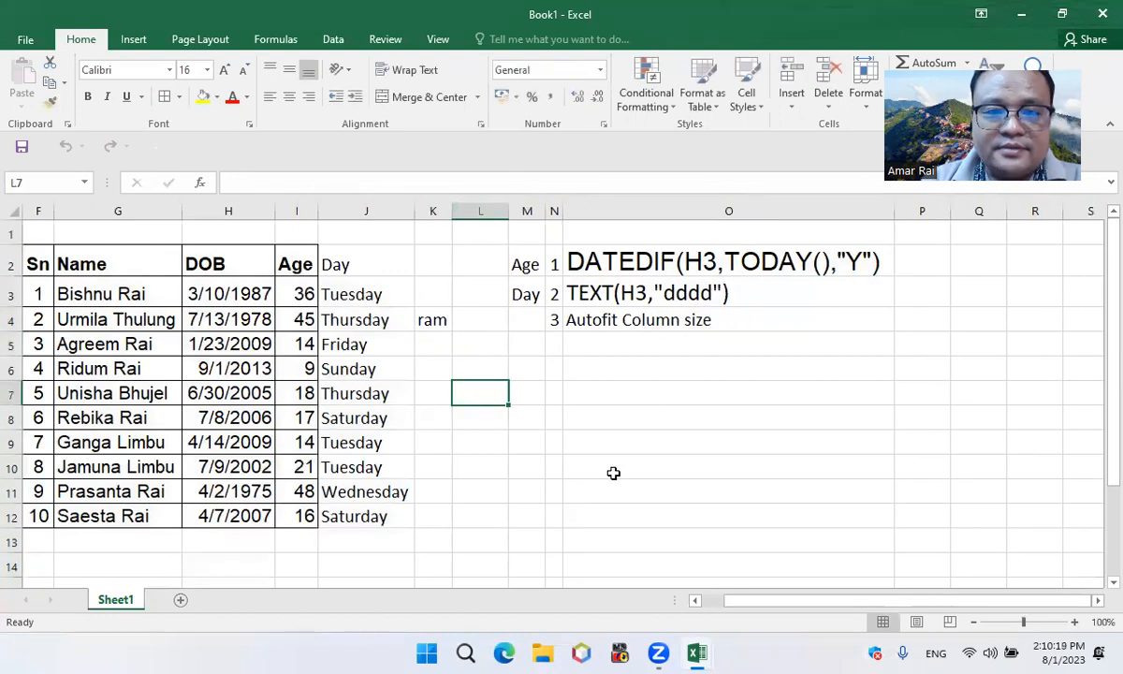
Enter Janajati Manch in P4 and autofit column P to the text
click(922, 325)
text(Janajati)
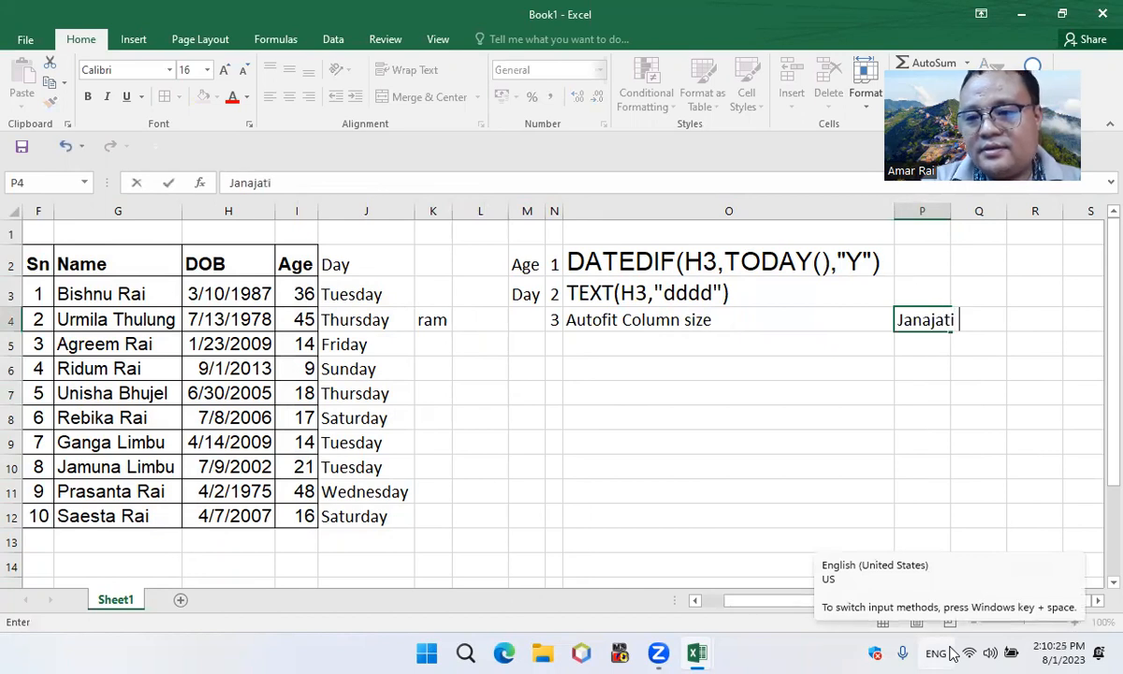
text( M)
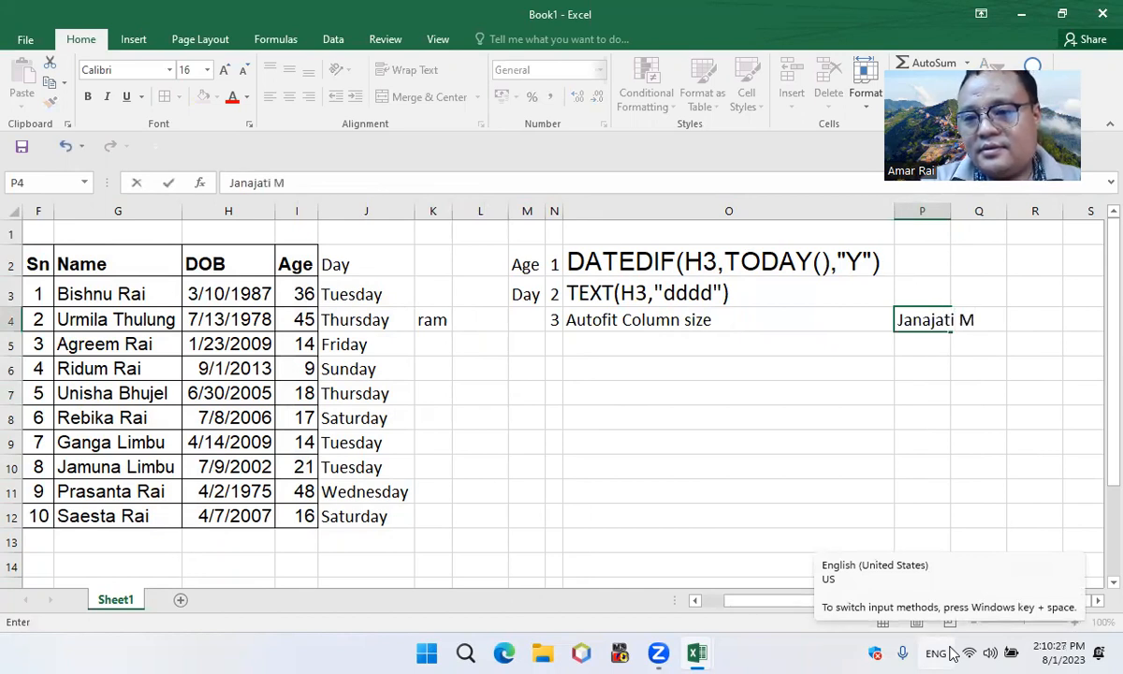
text(anch)
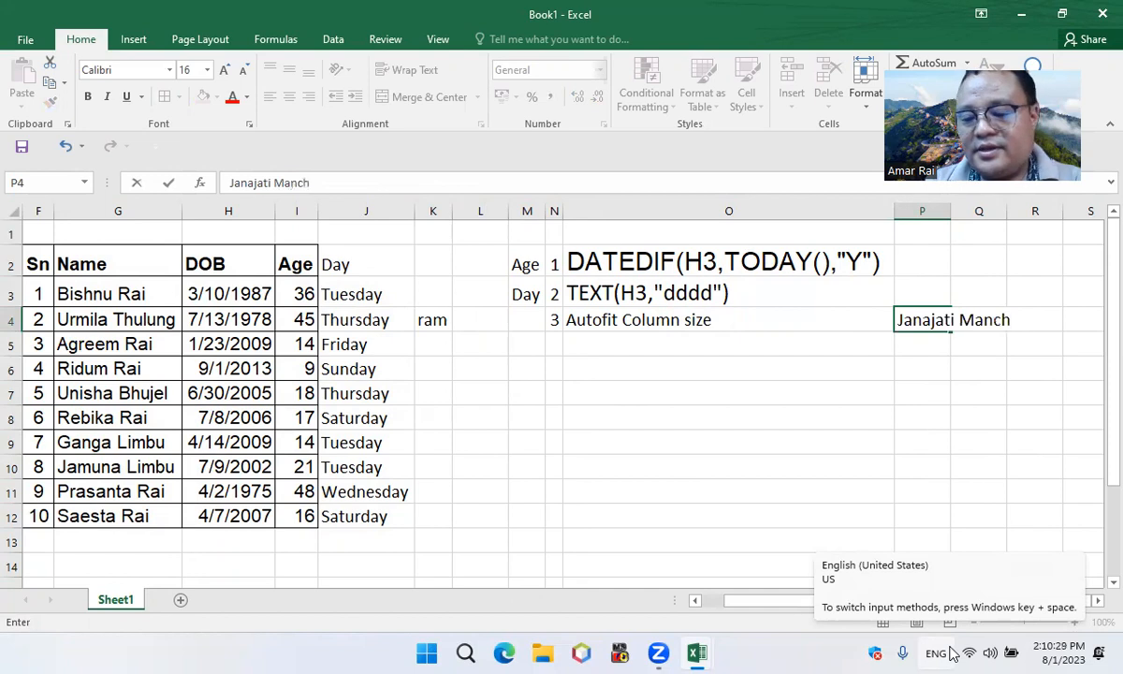
click(1004, 401)
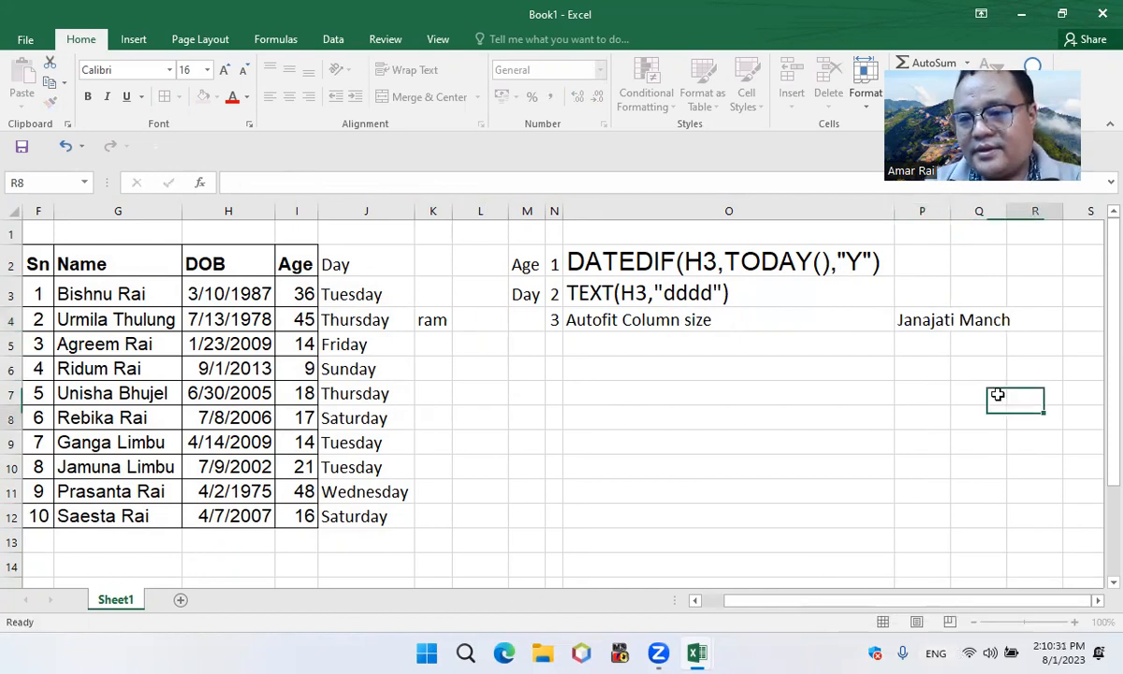
click(918, 318)
key(alt+h)
key(o)
key(i)
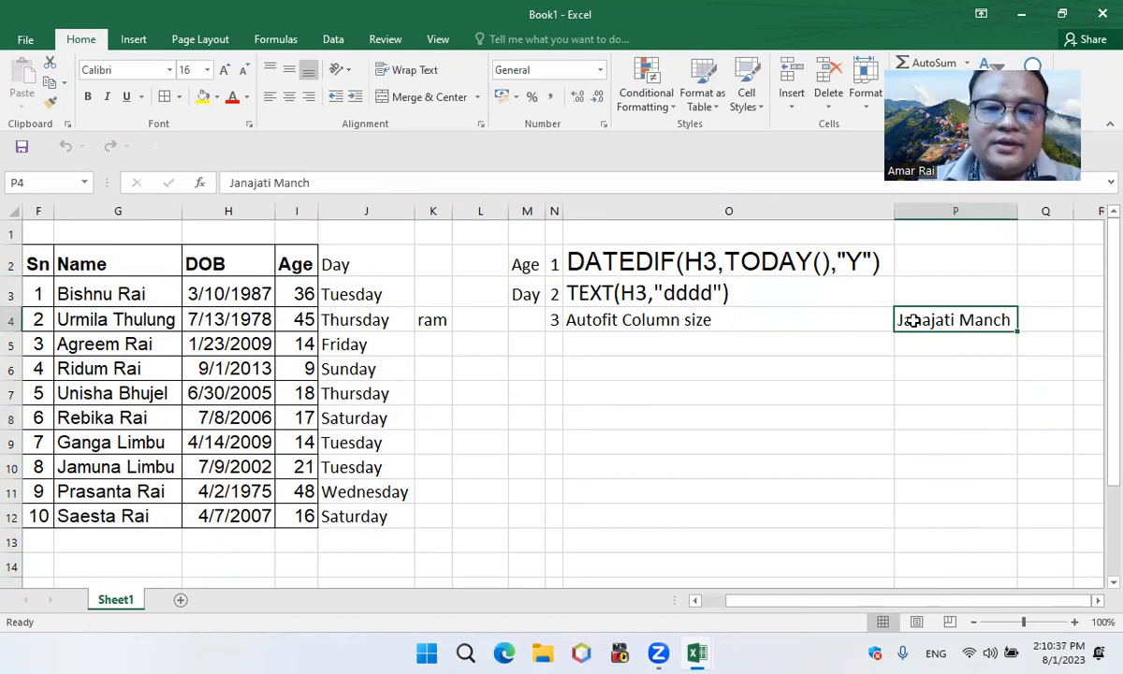
Write the first autofit instructions below the third note: Sheet in O5 and Right Button Press in O6
click(724, 350)
text(Sheet)
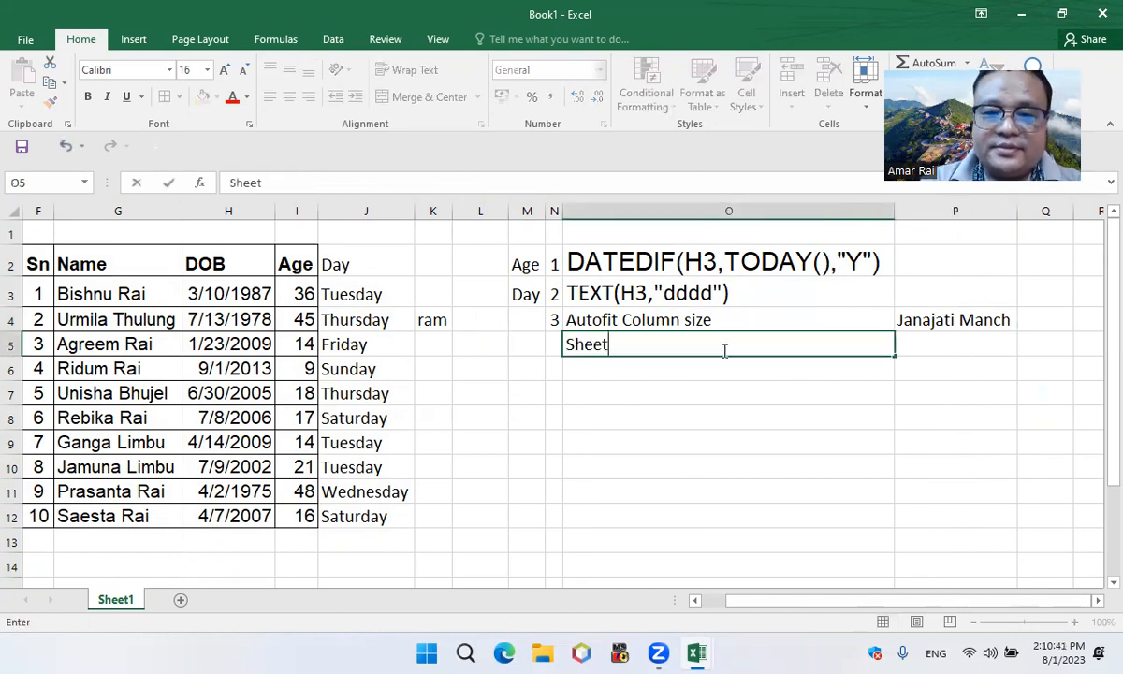
key(Return)
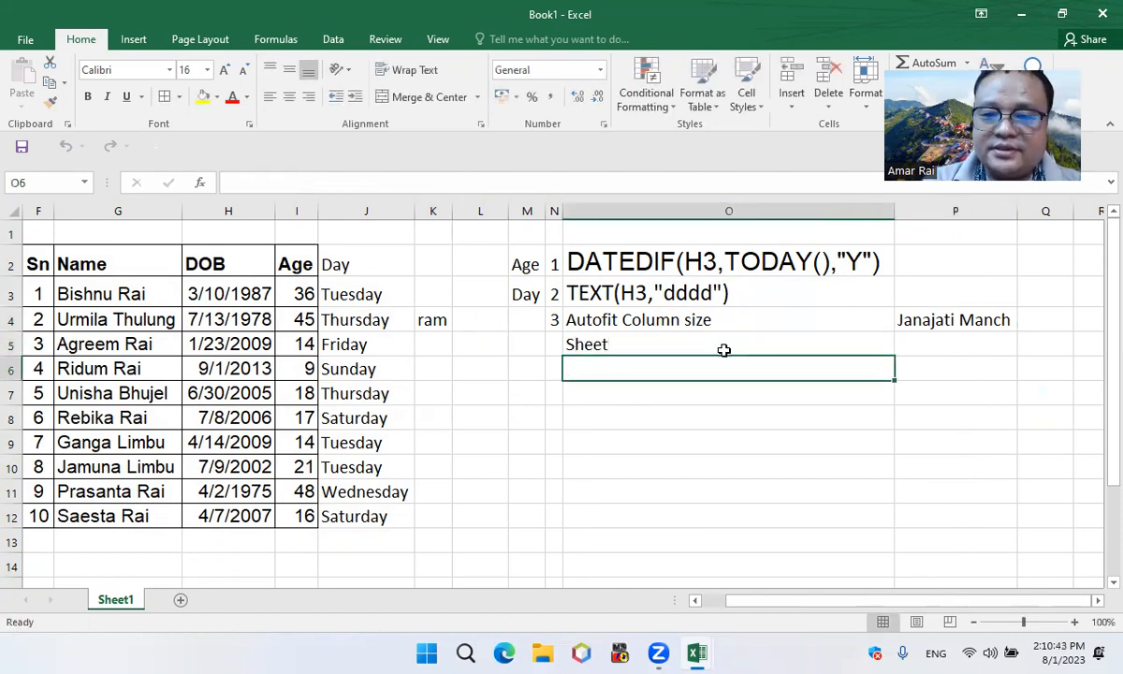
text(Right B)
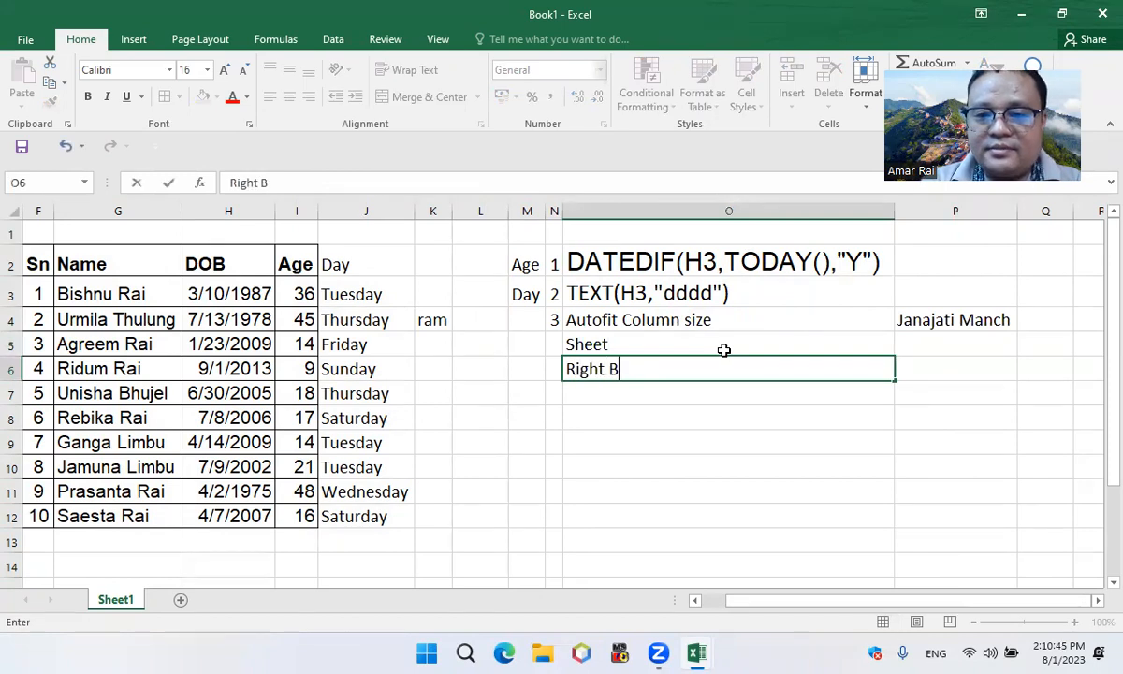
text(utton)
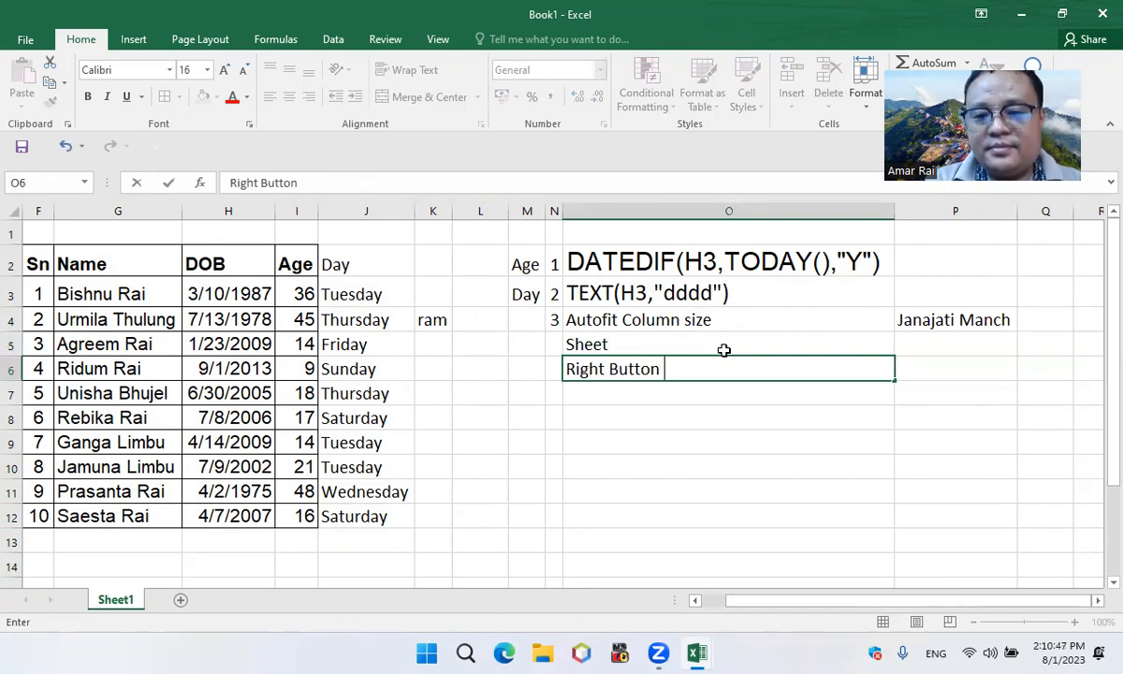
text( PRee)
key(BackSpace)
key(BackSpace)
key(BackSpace)
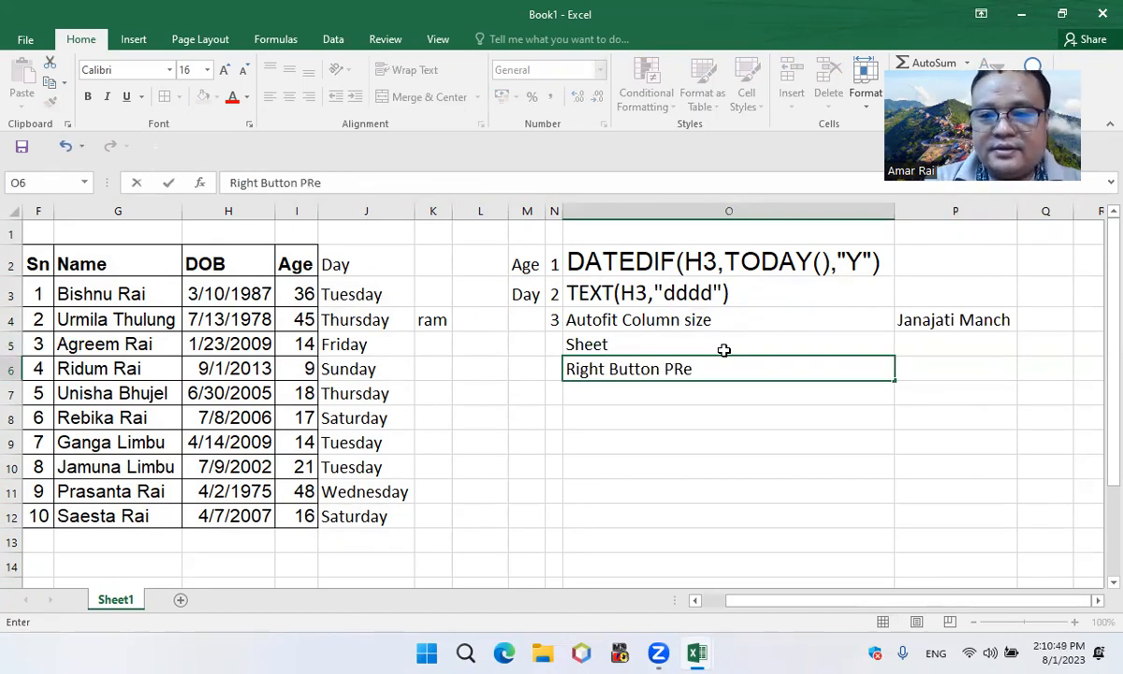
text(ress)
key(Return)
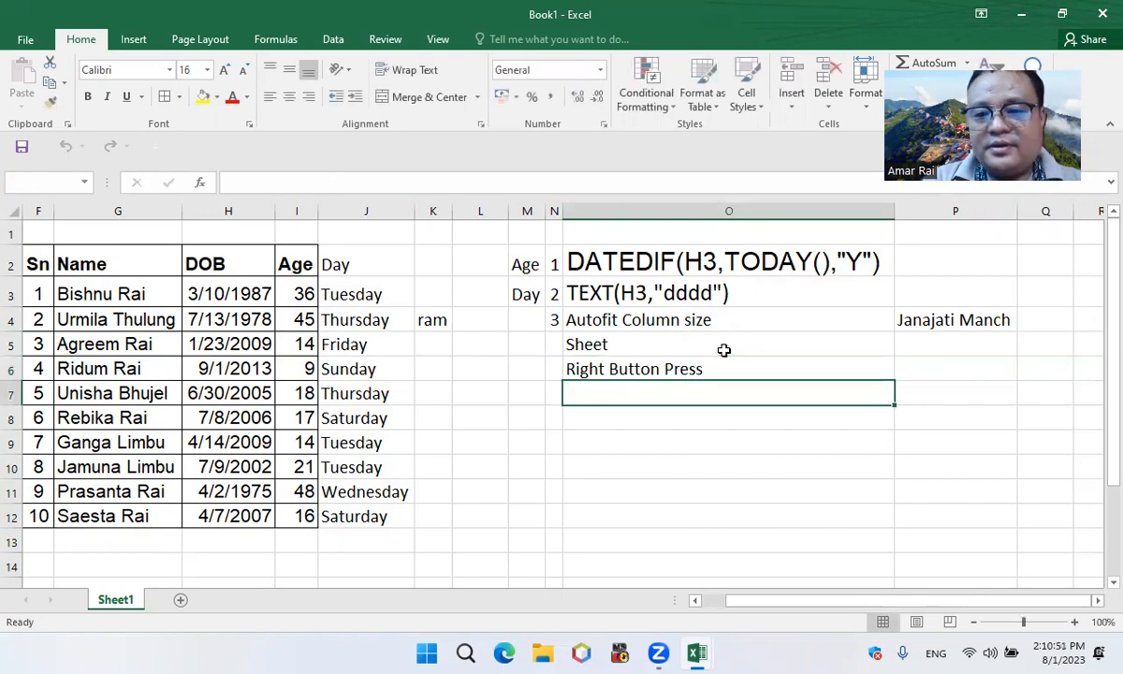
Continue the instructions with View Code in O7 and Worksheet in O8
text(View)
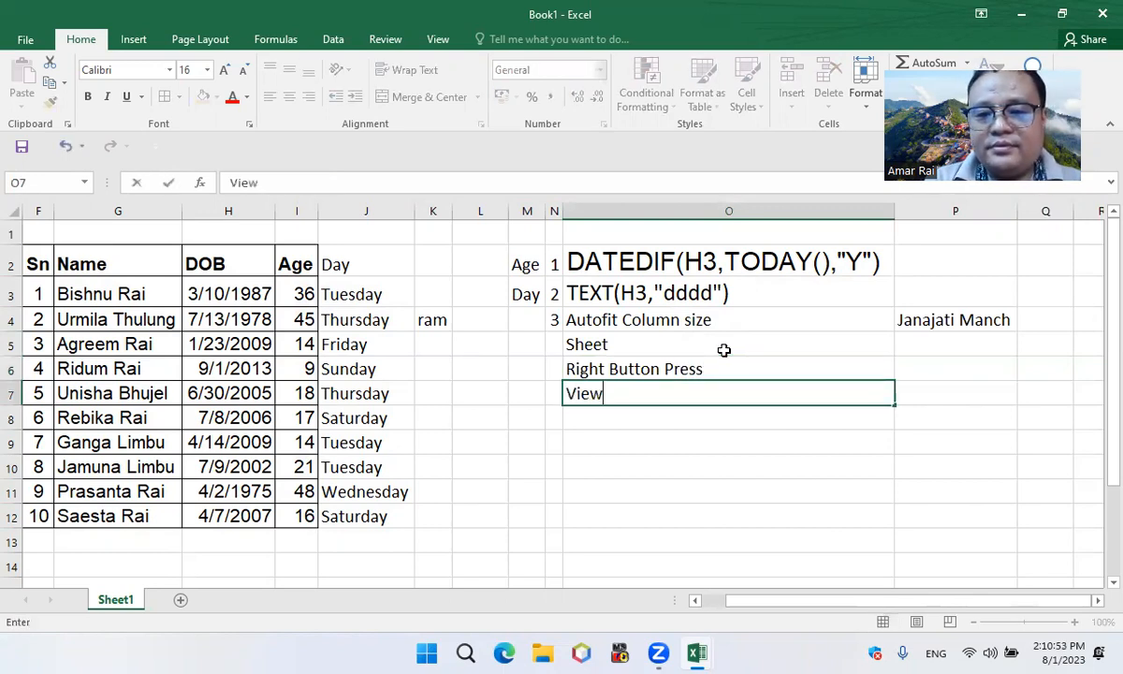
text( Code)
key(ctrl+Return)
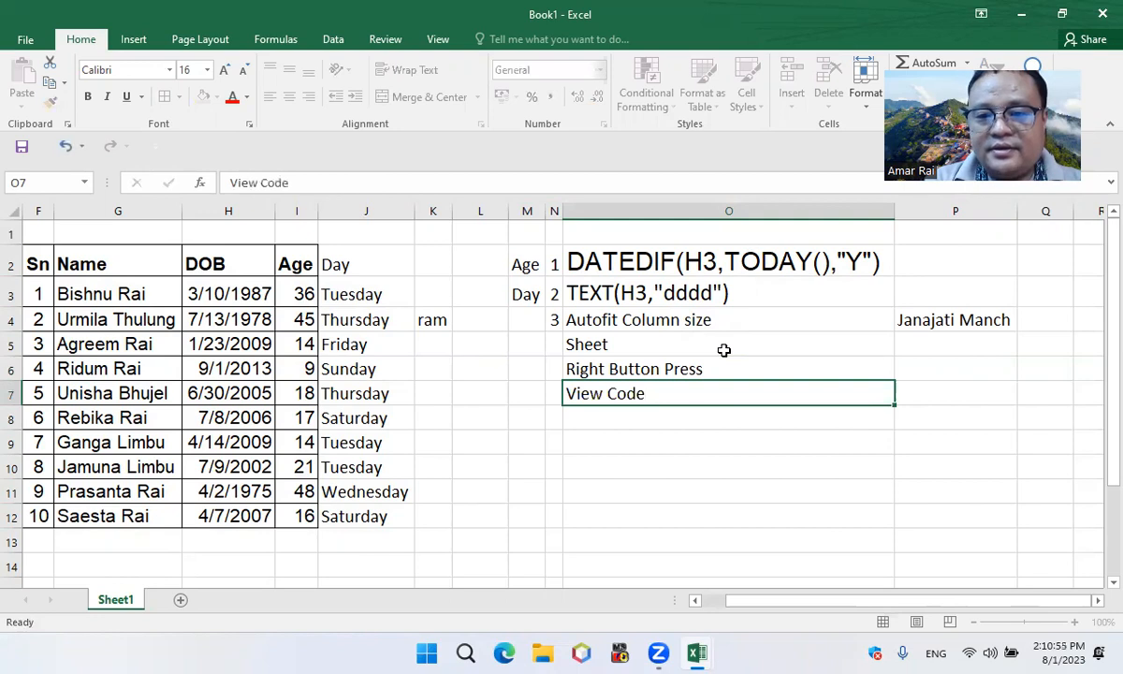
key(Return)
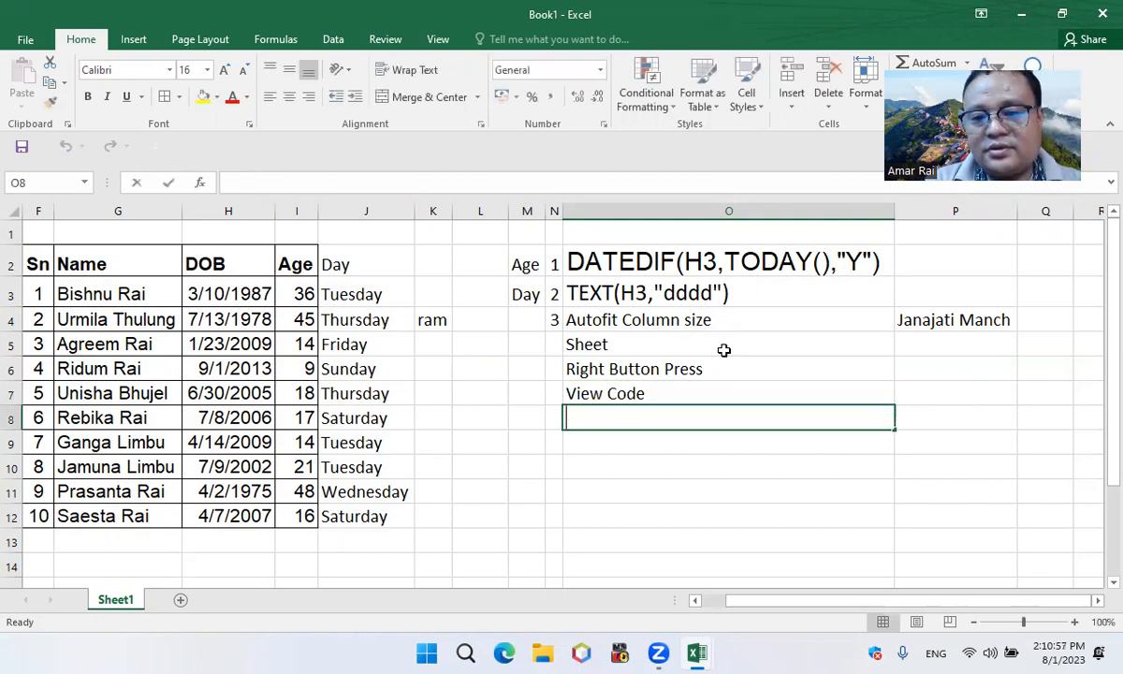
text(Worksheet)
key(ctrl+Return)
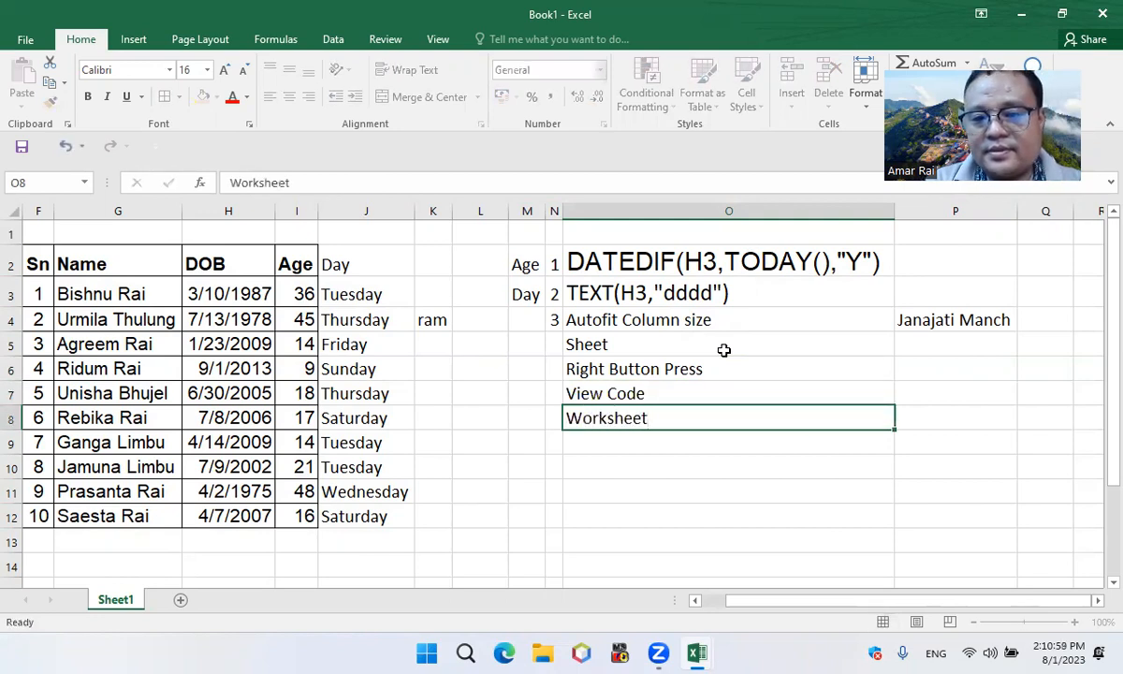
Enter the code line CELLS.EntireColumn.AutoFit in O9 as the last autofit instruction
key(Return)
text(cee)
key(BackSpace)
key(BackSpace)
key(BackSpace)
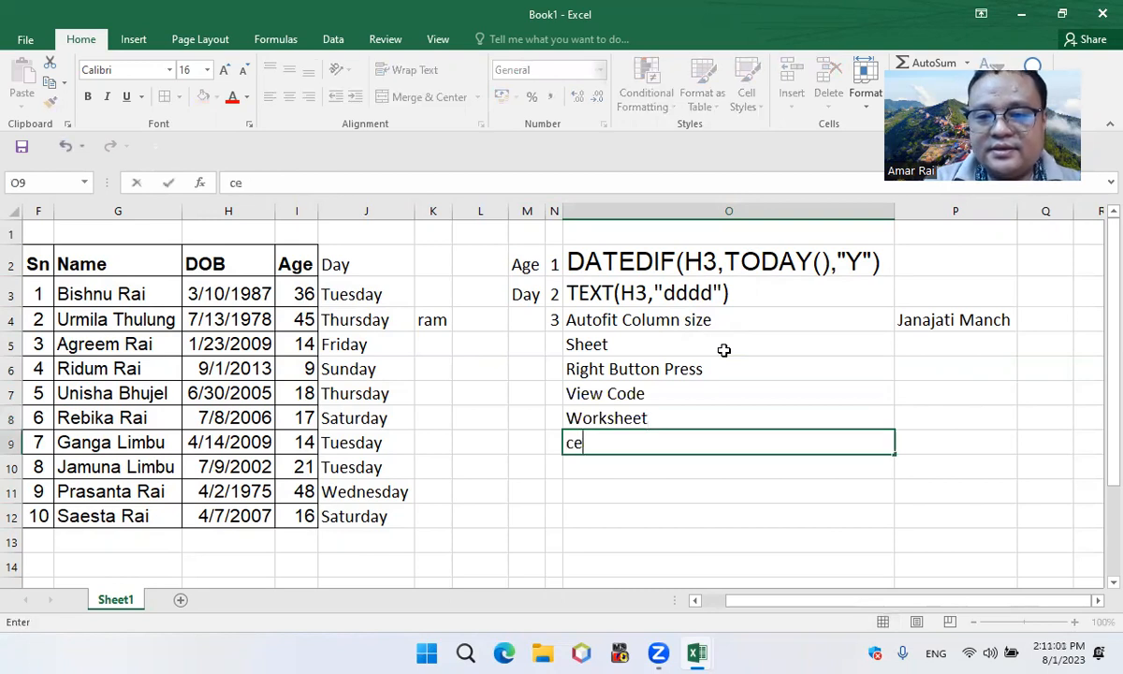
text(CELL)
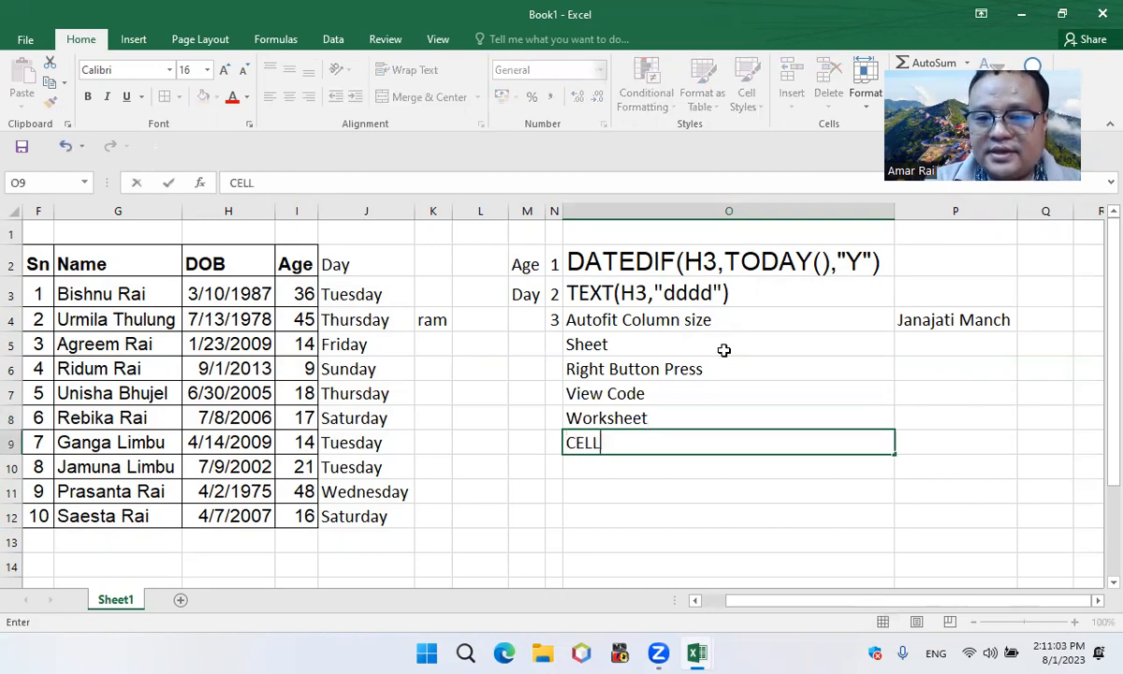
text(S.E)
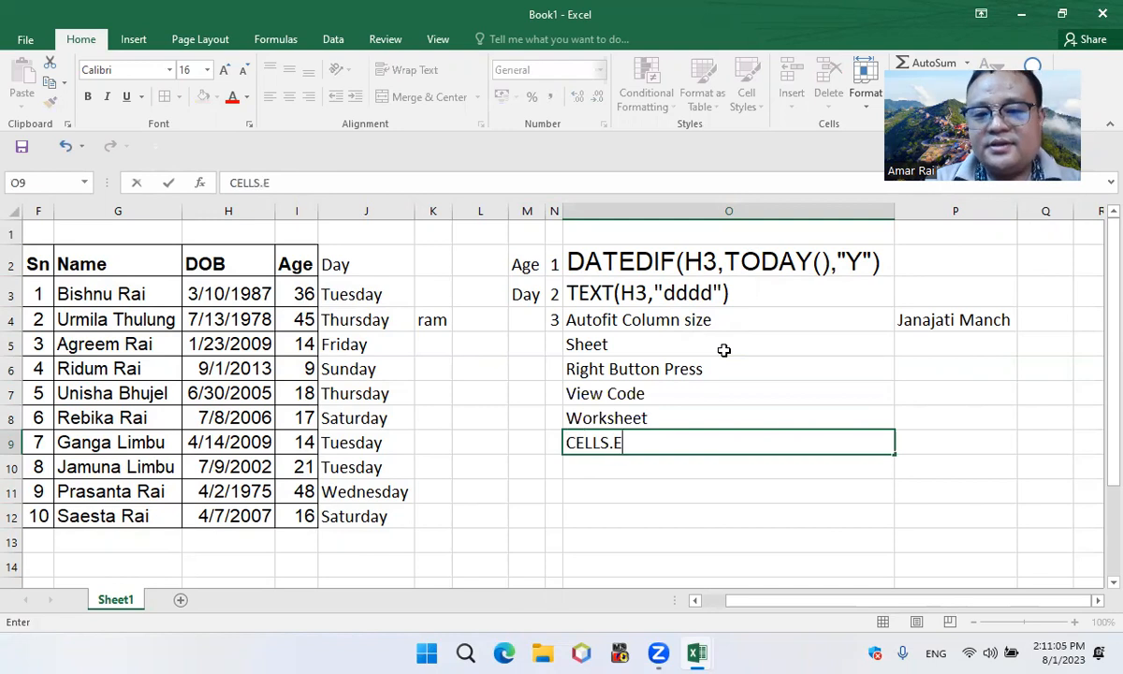
text(ntireColumn.Auto)
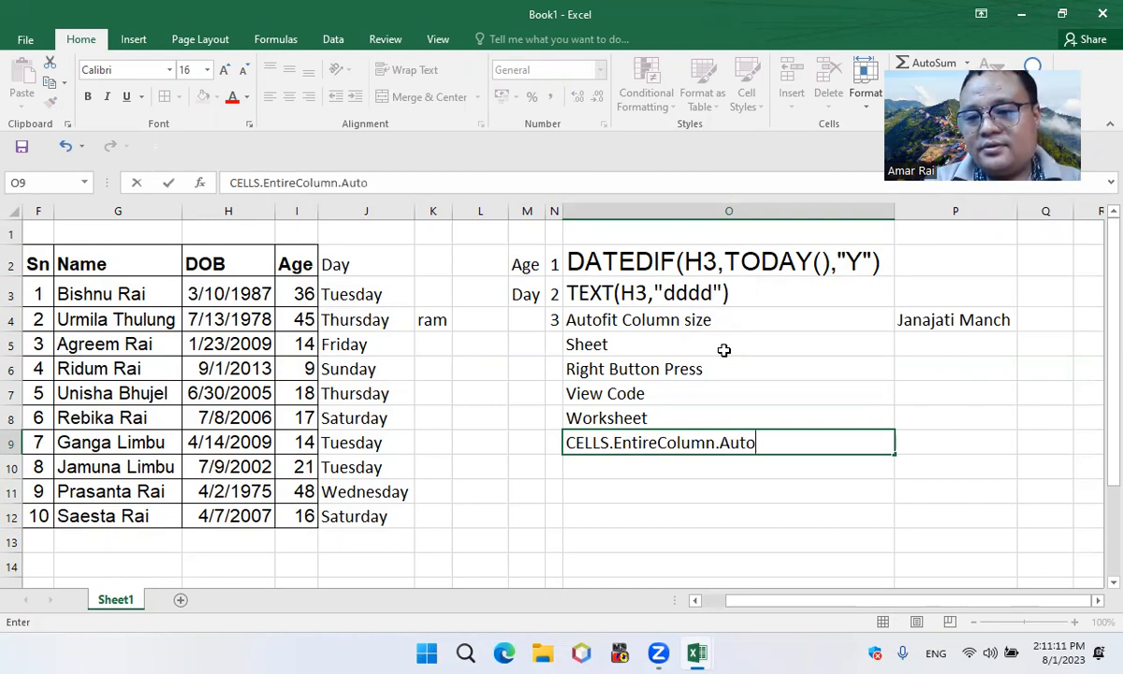
text(Fit)
key(ctrl+Return)
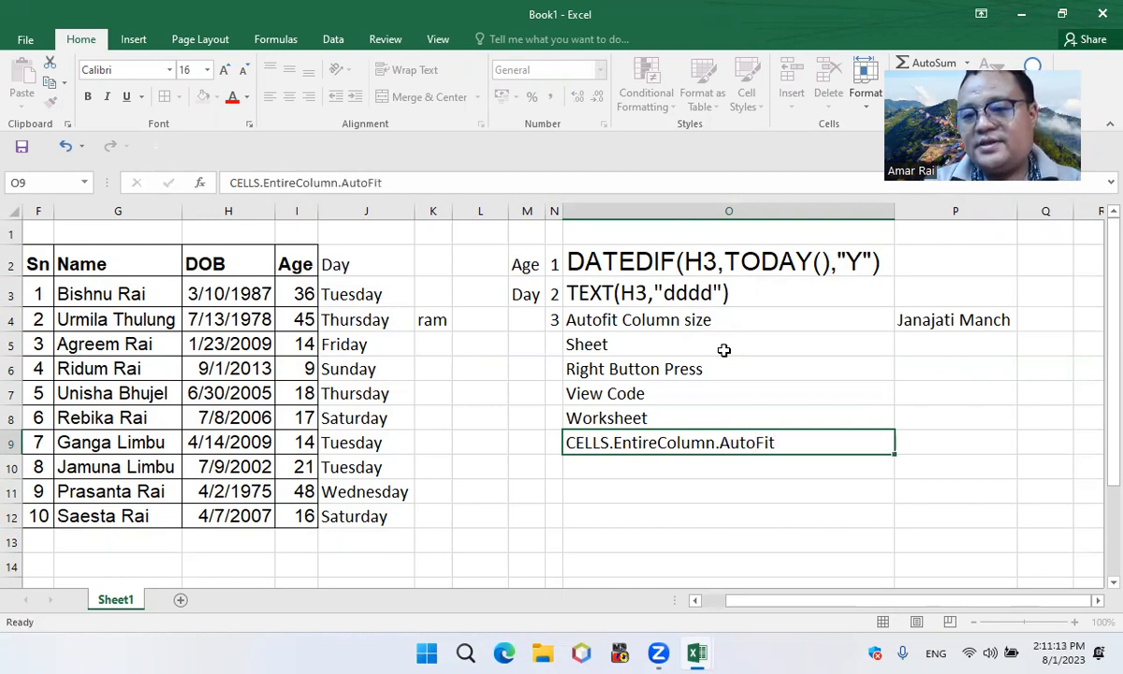
key(Return)
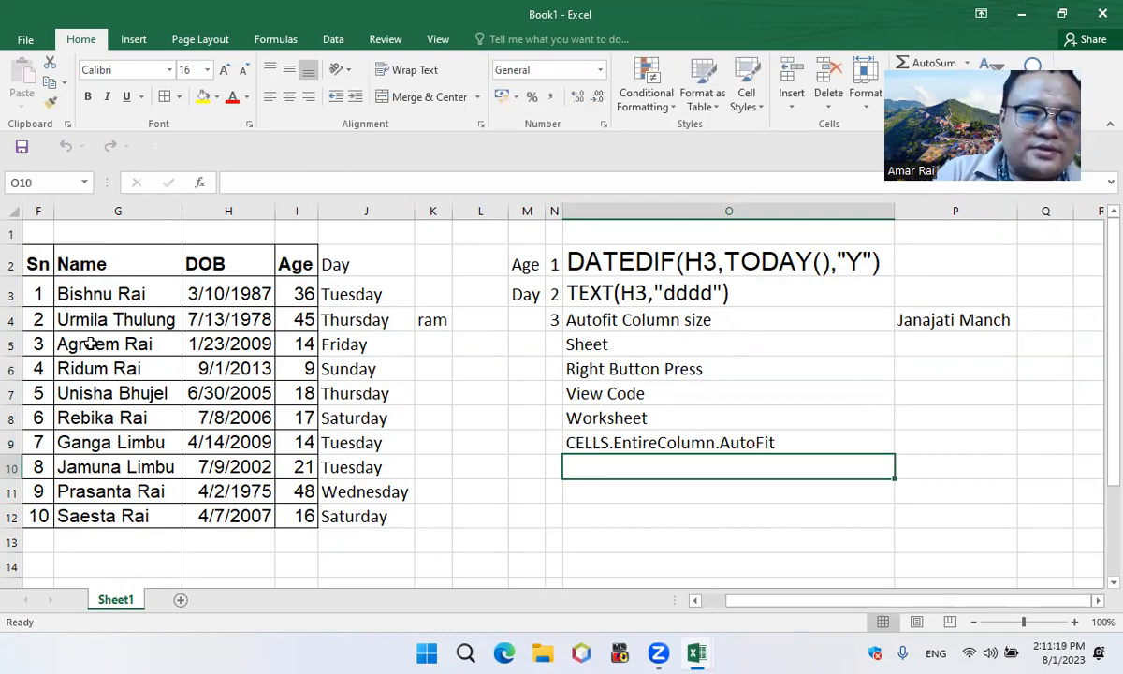
Add a new blank worksheet after Sheet1
click(180, 601)
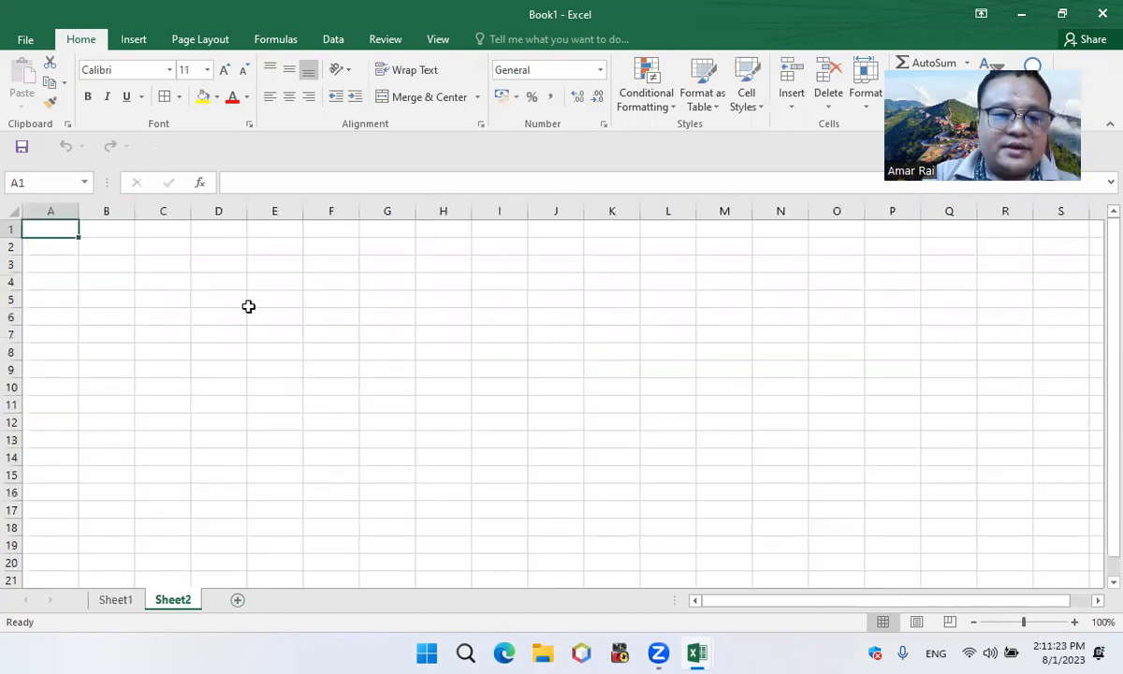
Enter the headings Sn, Name and Address in D3:F3 of Sheet2 and select other cells to test column autofitting
click(215, 266)
text(Sn)
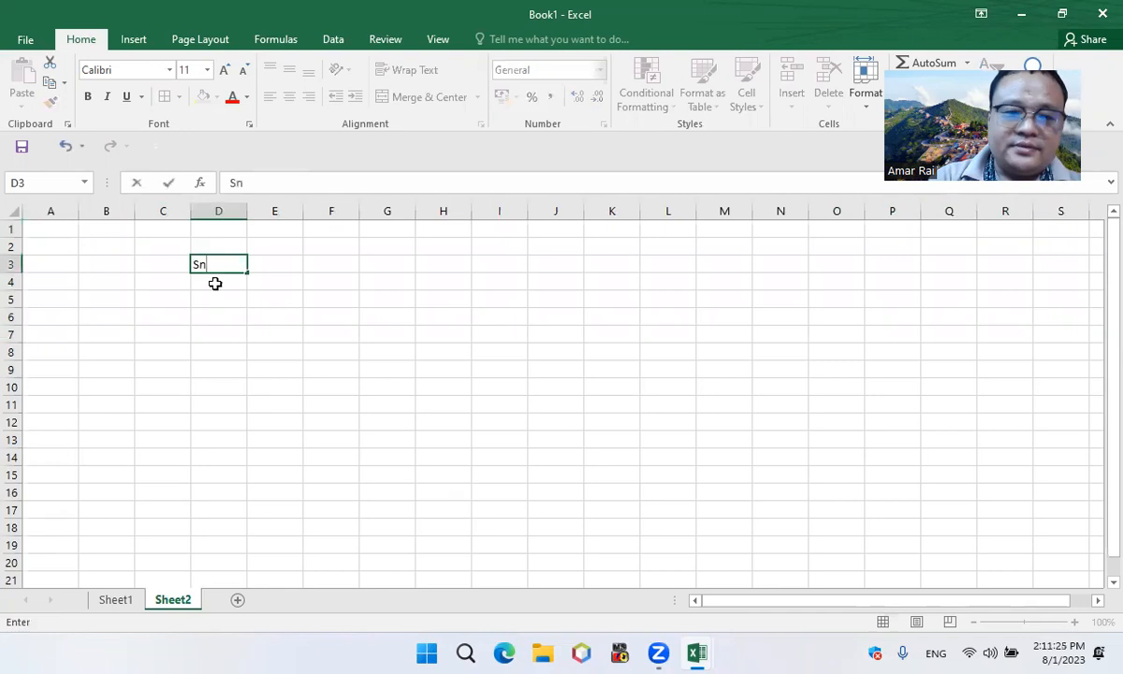
key(Tab)
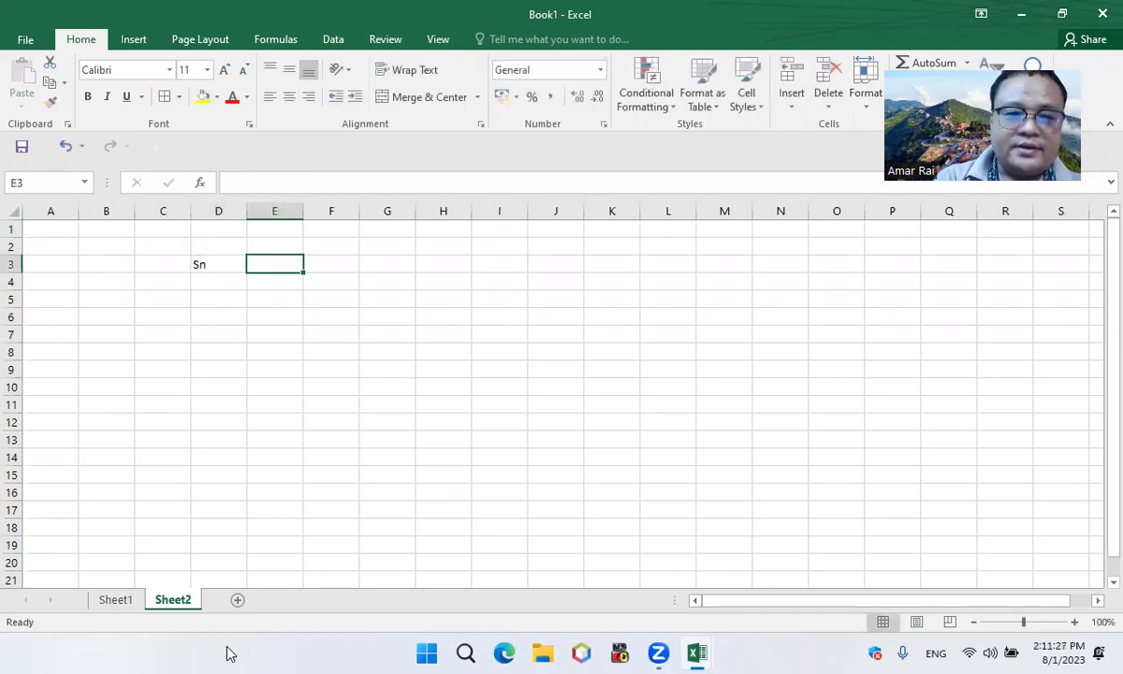
text(Name)
key(Tab)
text(Address)
key(Down)
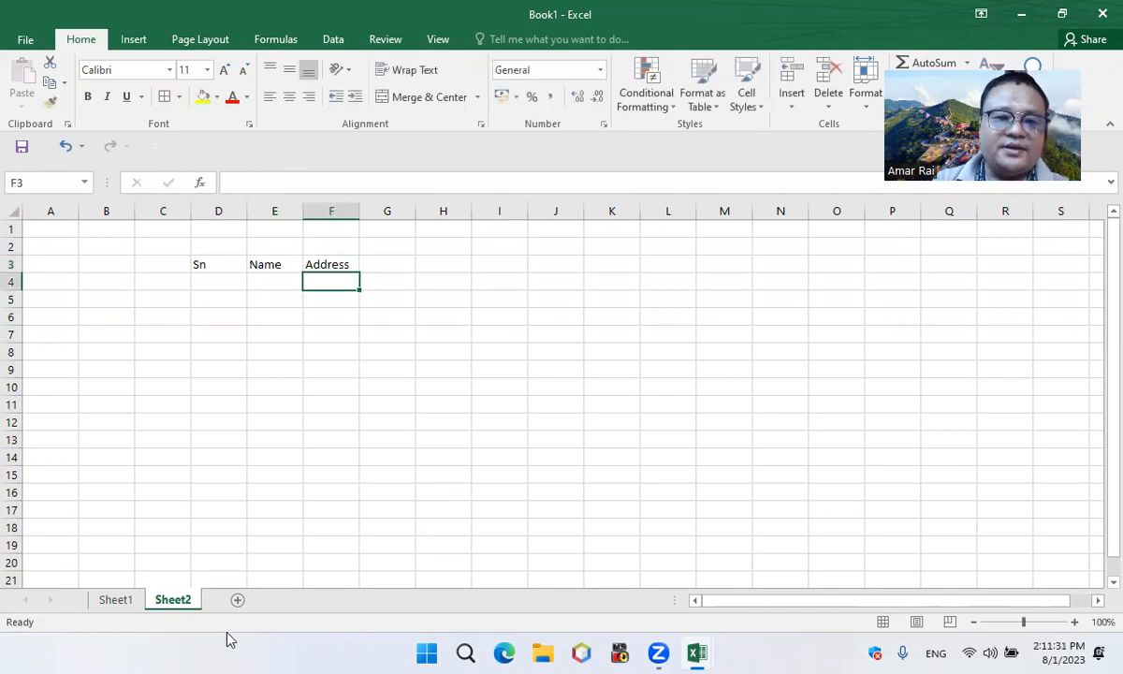
click(477, 371)
click(338, 335)
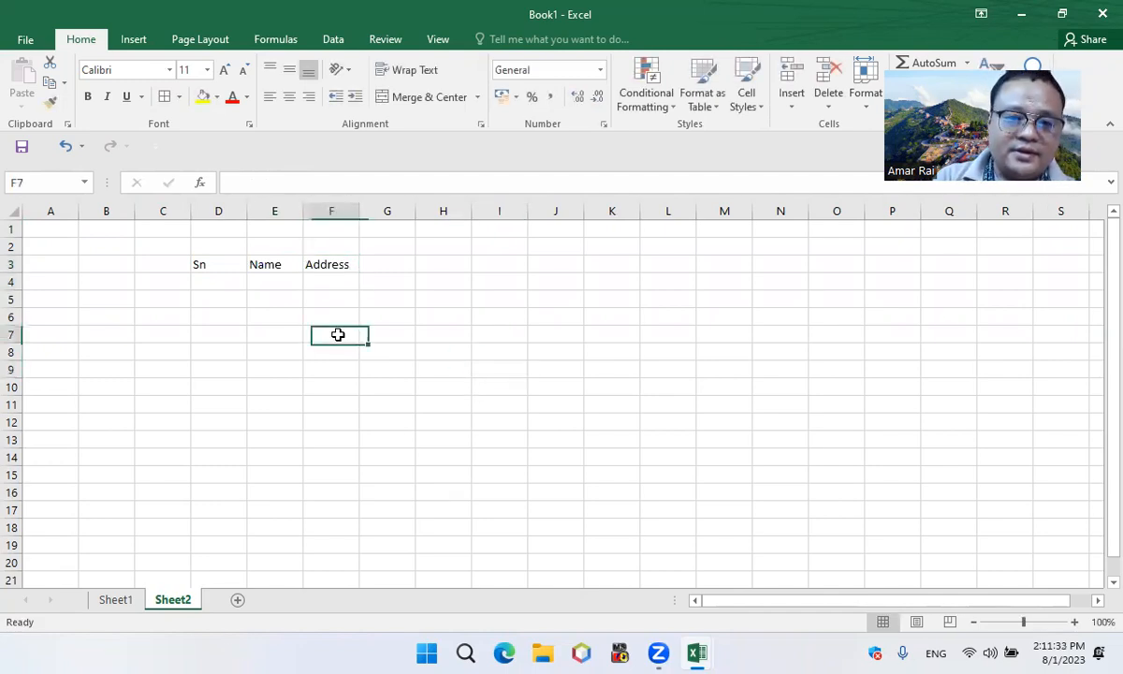
Clear all contents of Sheet2 and select cell C7
key(ctrl+a)
key(Delete)
key(Left)
key(Left)
key(Left)
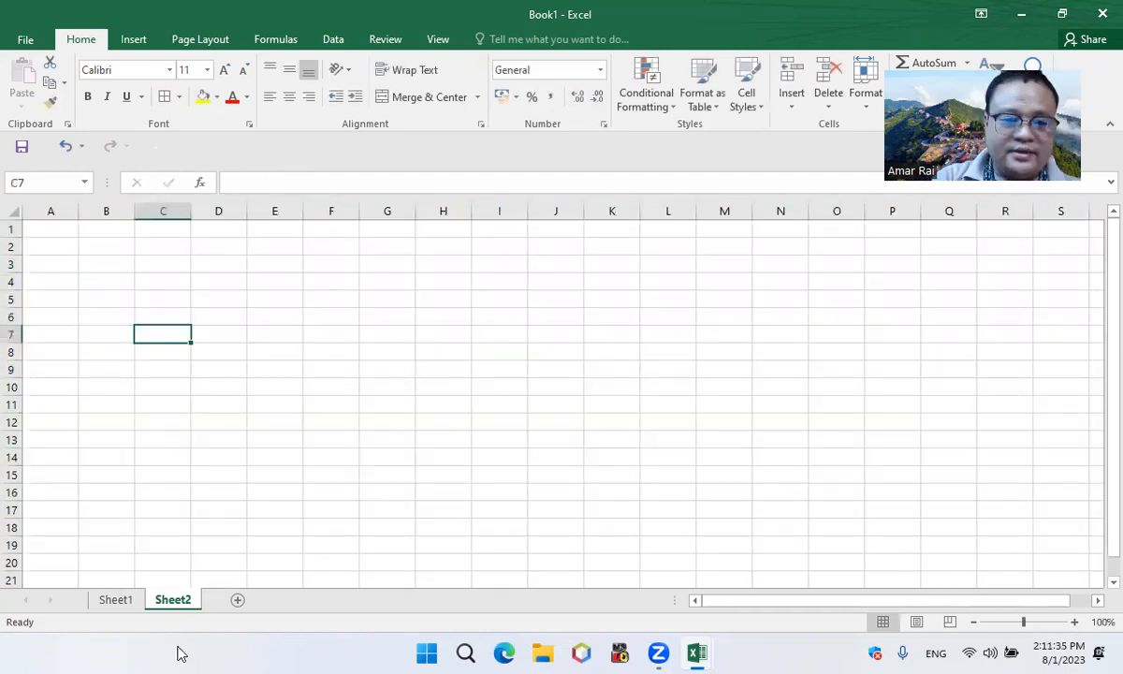
Add a Worksheet_SelectionChange procedure containing Cells.EntireColumn.AutoFit to Sheet2's code and return to the workbook
right_click(161, 599)
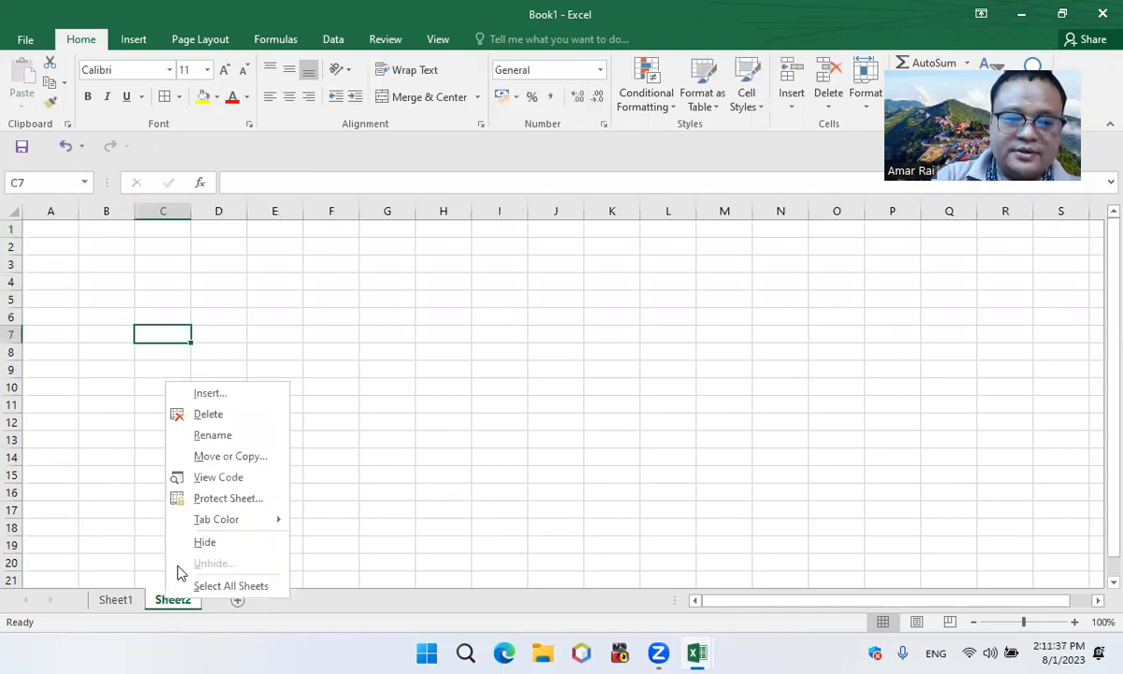
click(226, 477)
click(381, 167)
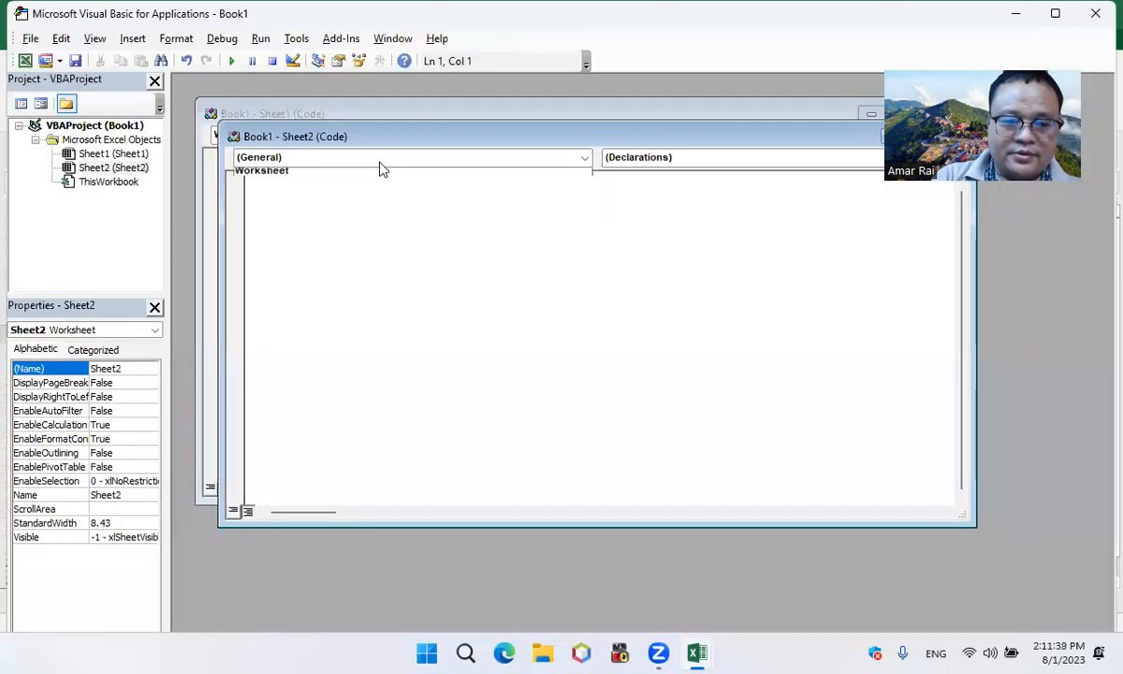
click(321, 186)
text(cells.)
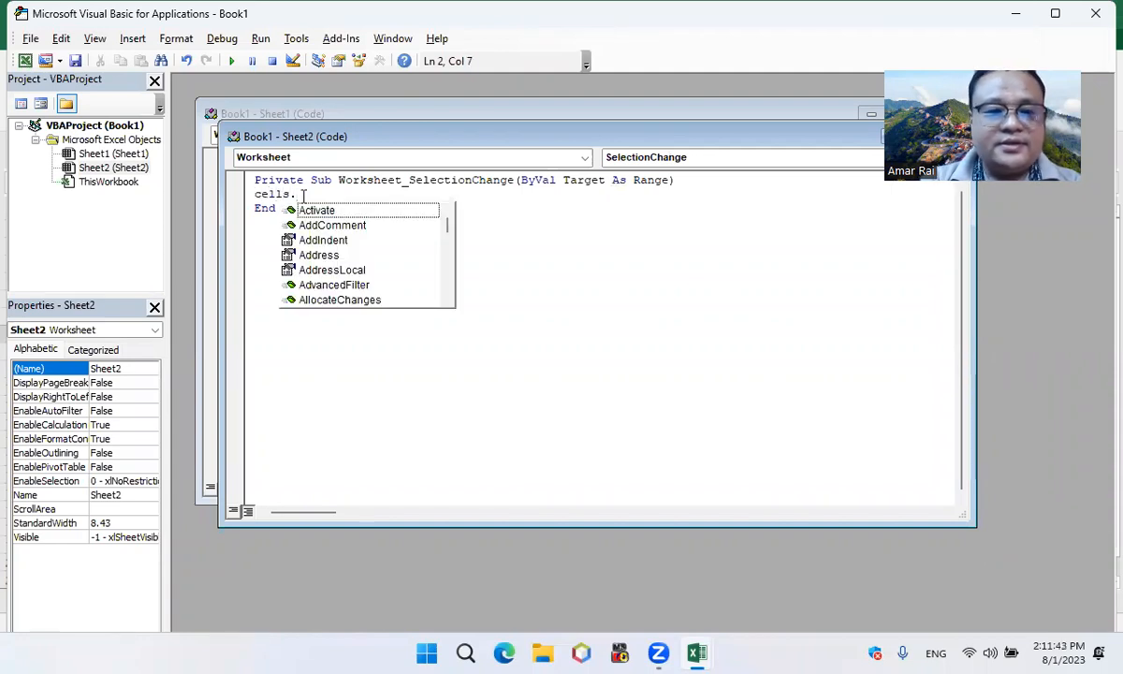
text(entireColumn)
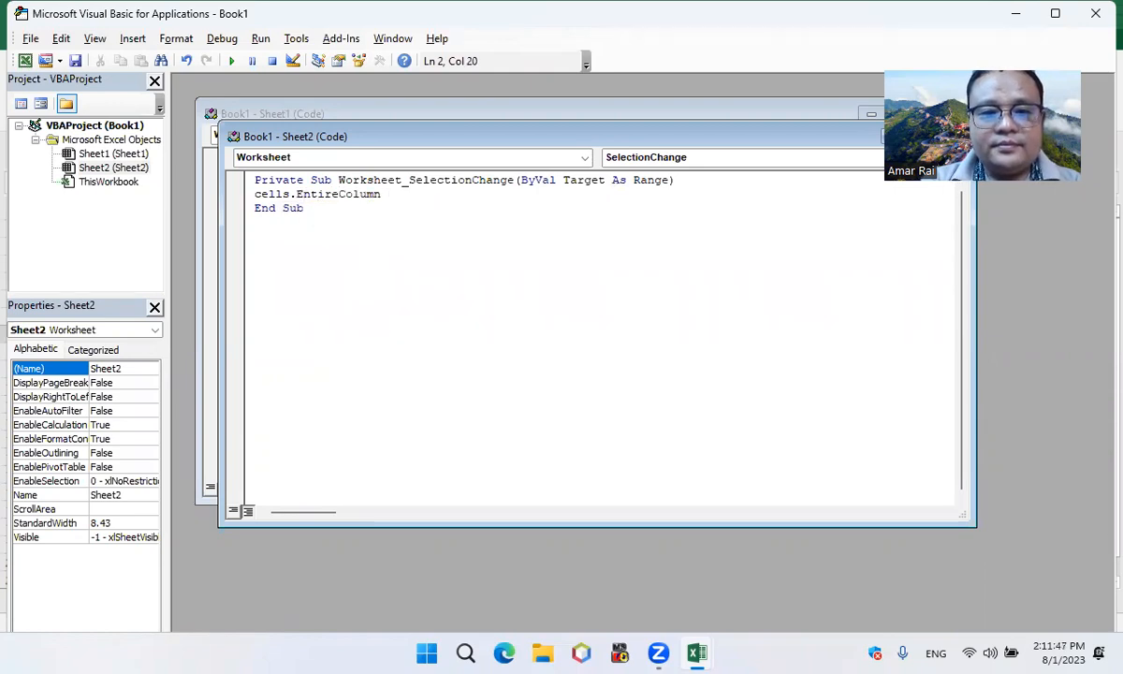
key(BackSpace)
text(.autofit)
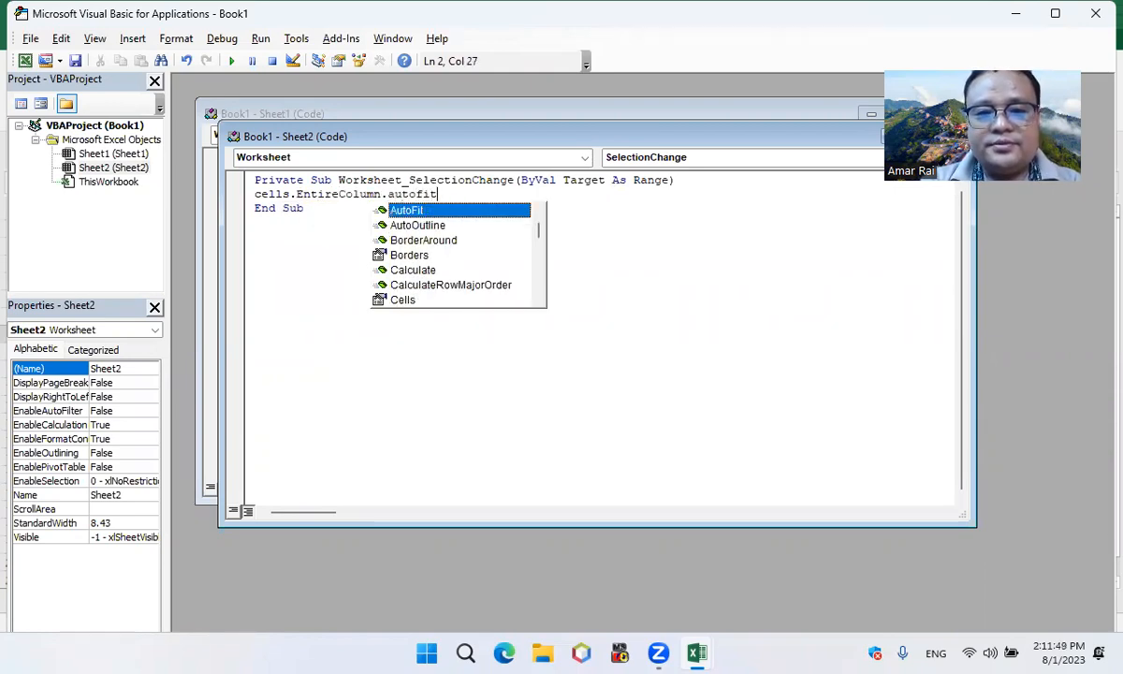
key(Return)
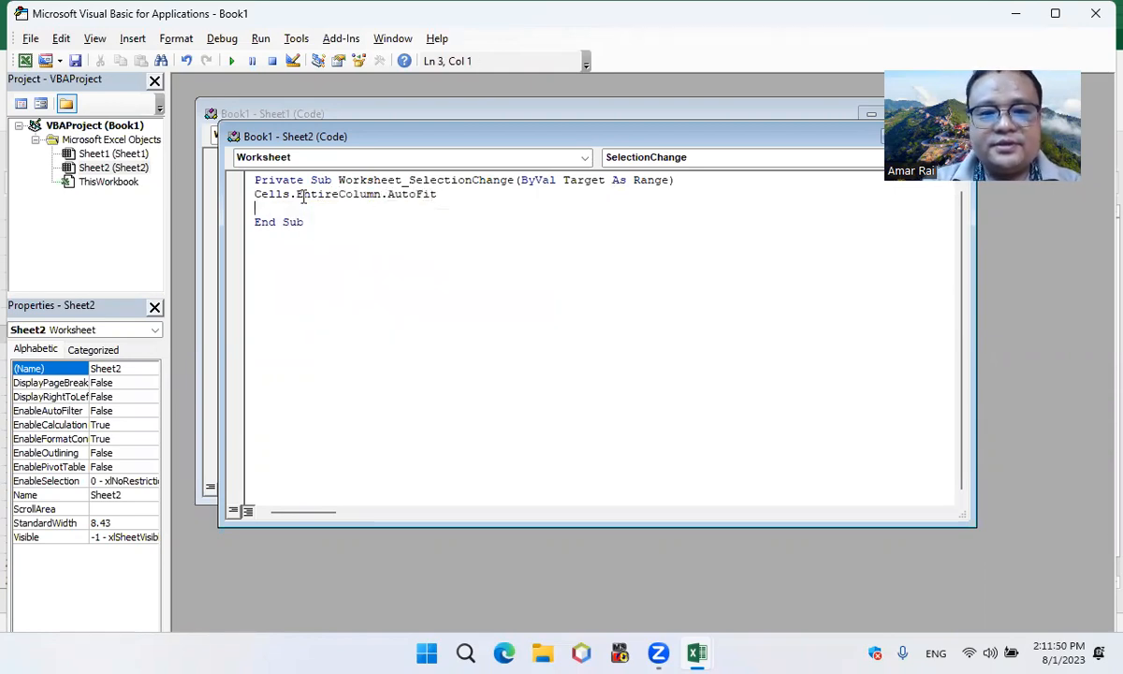
click(24, 62)
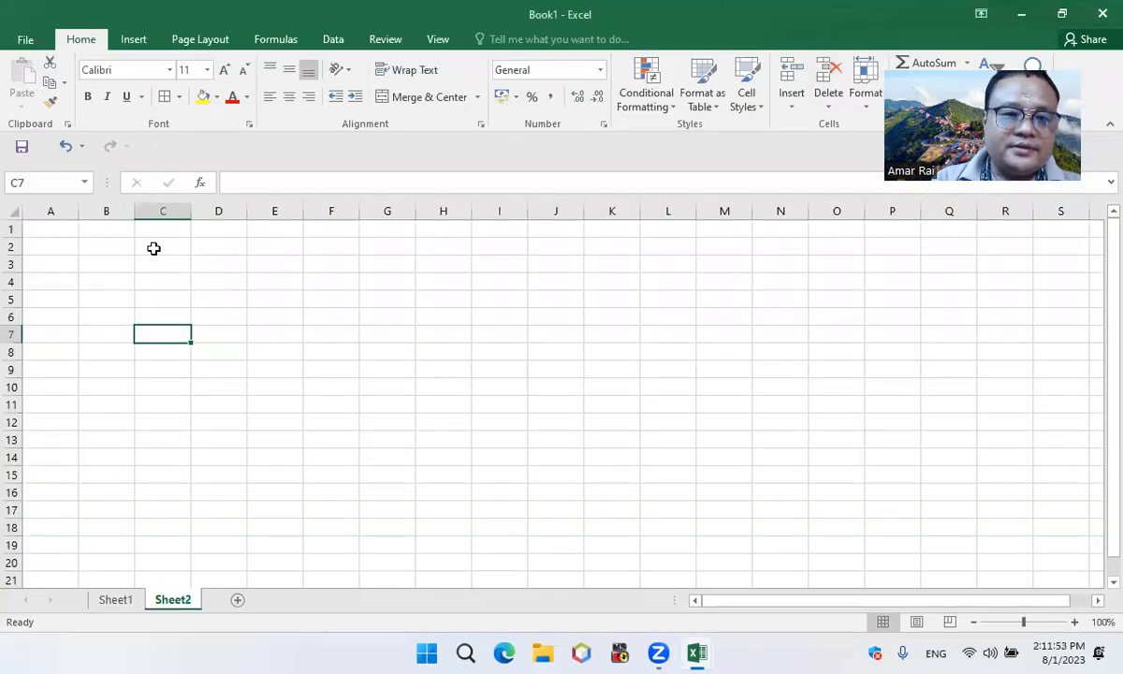
Enter the headings Sn, Name and Address in C4:E4 of Sheet2
click(154, 280)
text(Sn)
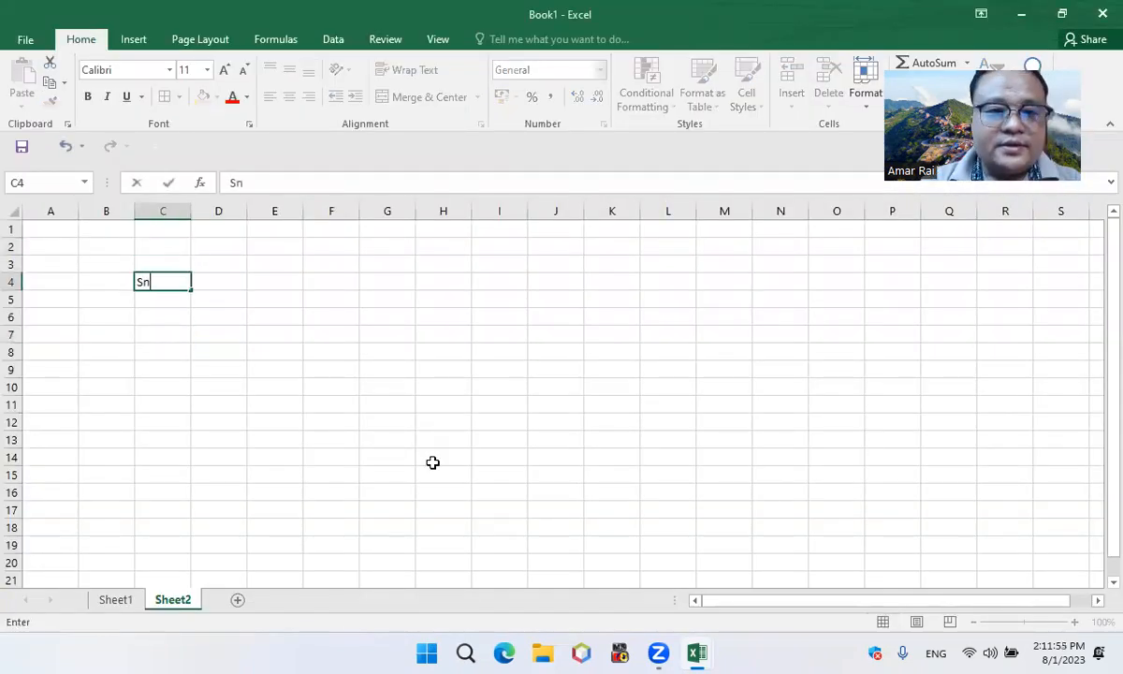
key(Tab)
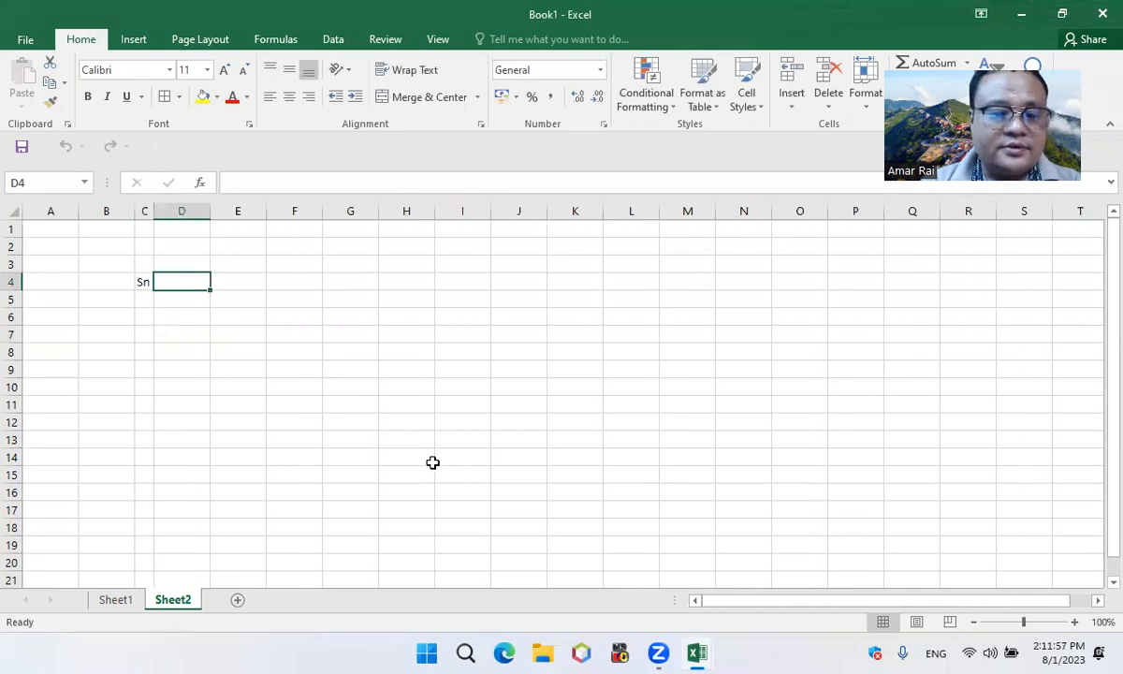
text(Name)
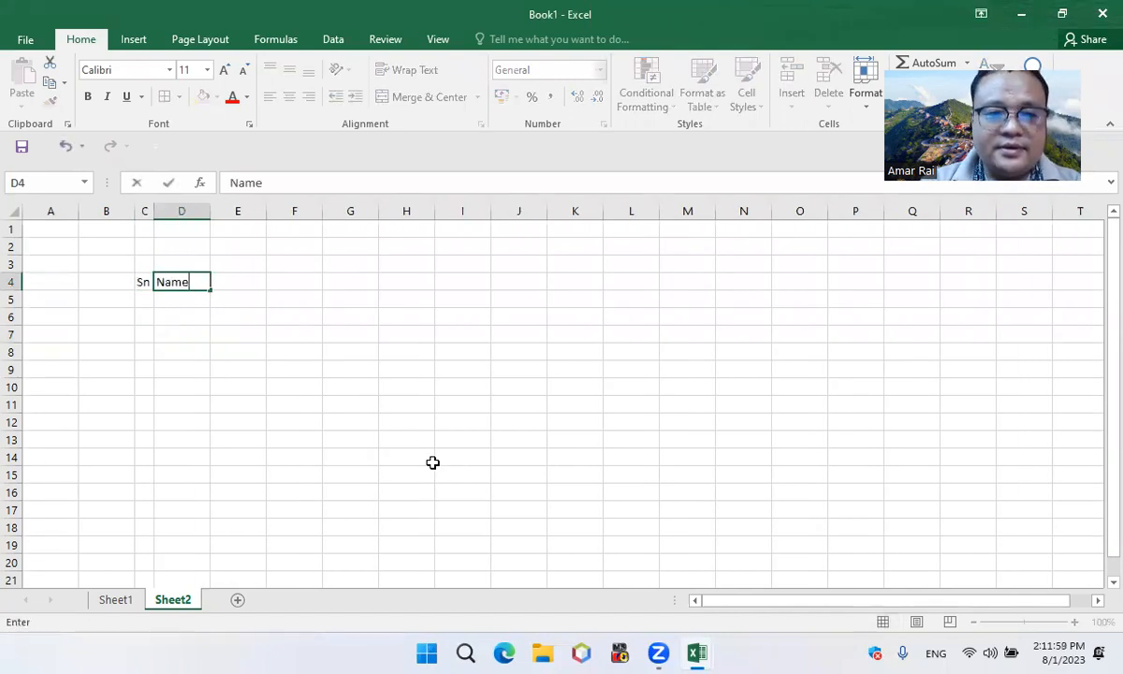
key(Tab)
text(Address)
key(ctrl+Return)
Enter the heading Mobile No in F4 and autofit its column width
key(Tab)
text(Mobile NO)
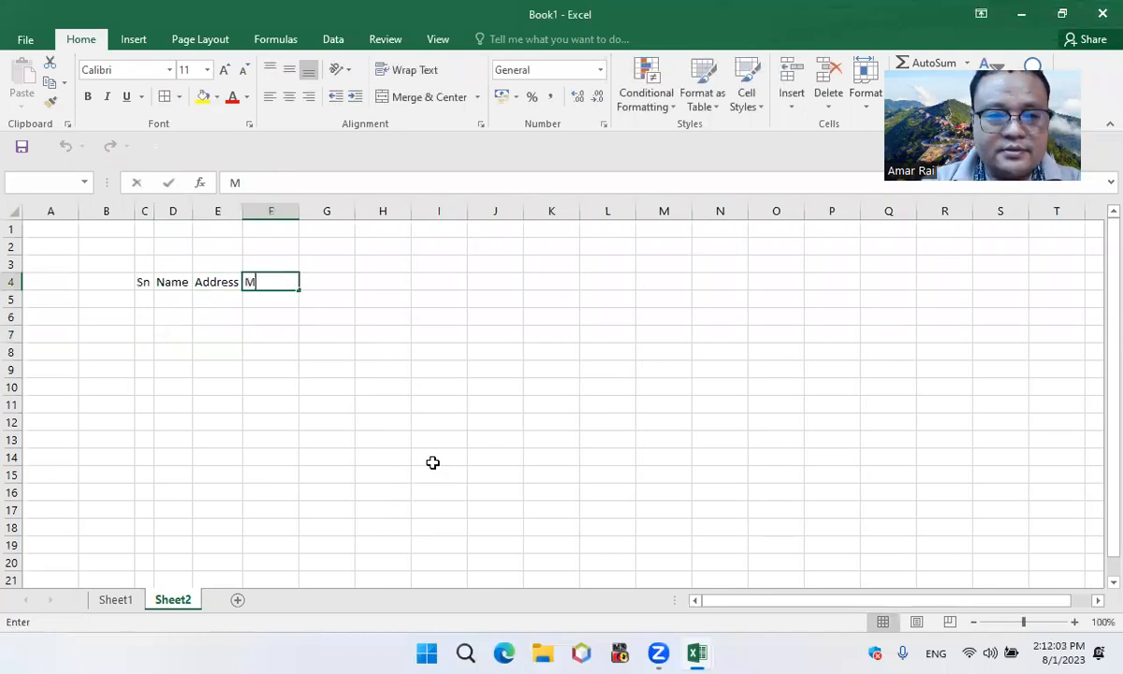
key(BackSpace)
text(obile No)
key(ctrl+Return)
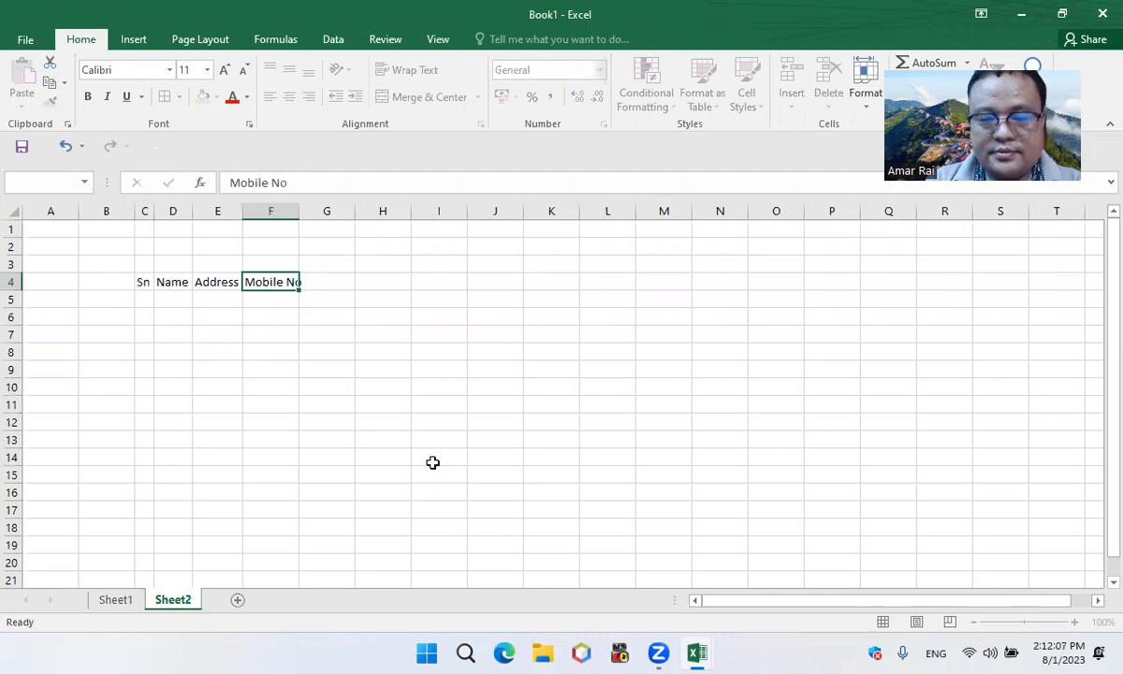
key(alt+h)
key(o)
key(i)
Enter the heading Remarks in G4 and autofit its column width
key(Tab)
text(Remarks)
key(ctrl+Return)
key(alt+h)
key(o)
key(i)
Apply borders to all cells of the heading table range C4:G8
click(440, 346)
mouse_move(145, 283)
mouse_down()
mouse_move(330, 338)
mouse_move(331, 348)
mouse_up()
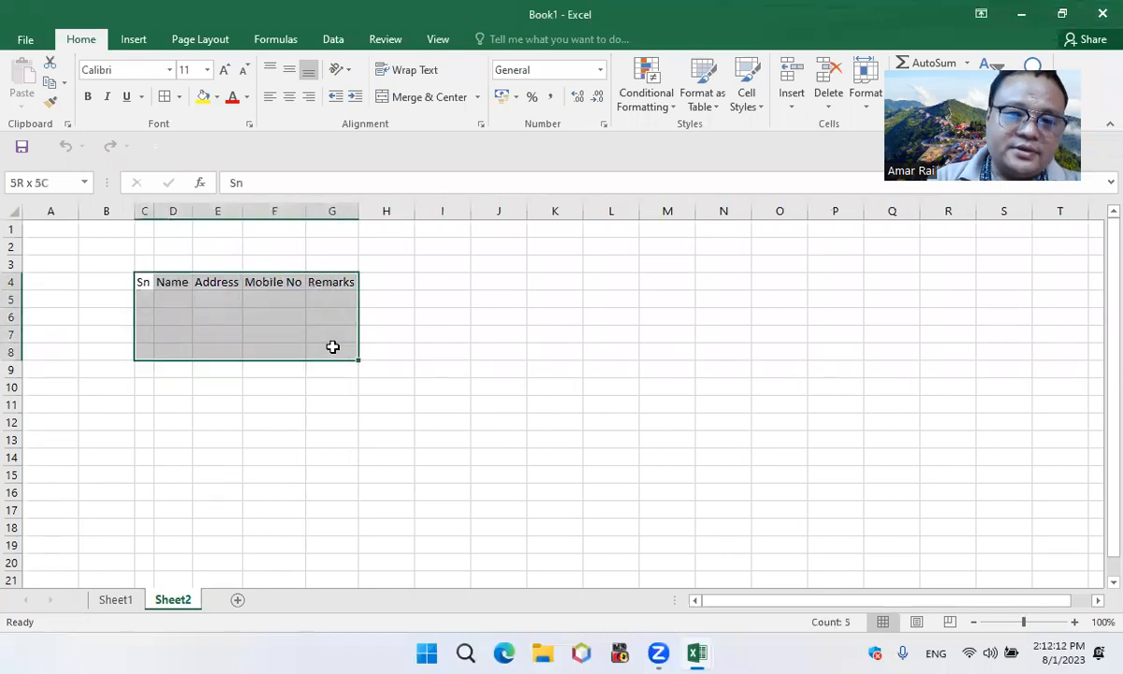
click(163, 98)
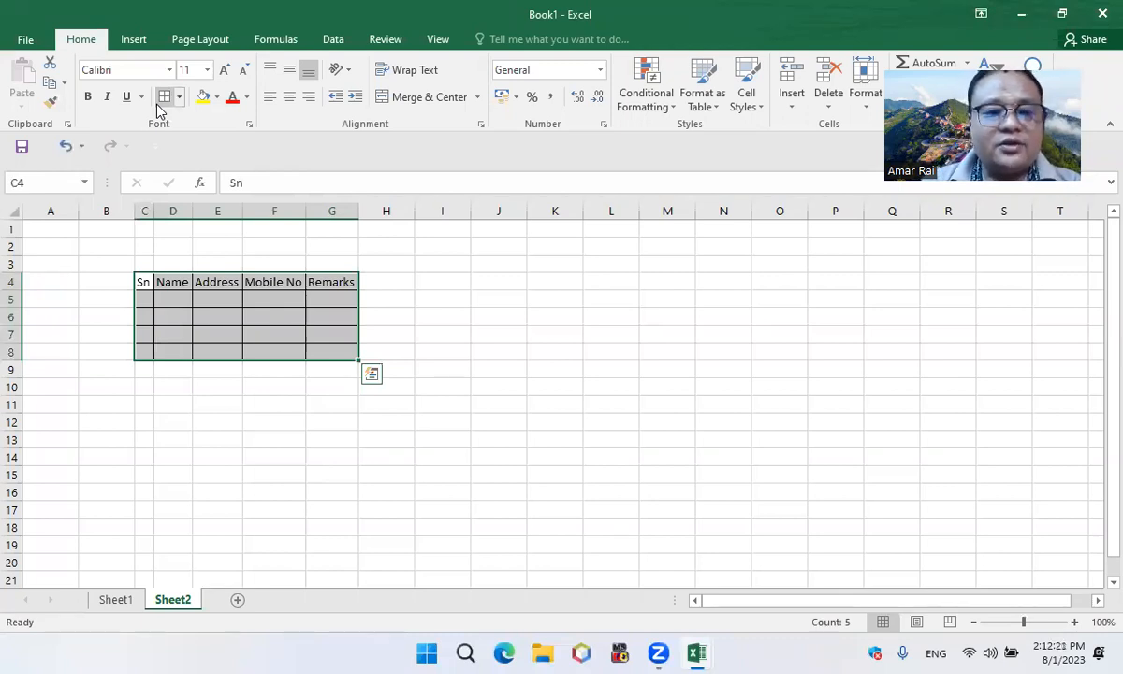
Apply borders to the Day column cells J2:J12 on Sheet1 to match the rest of the table
click(116, 599)
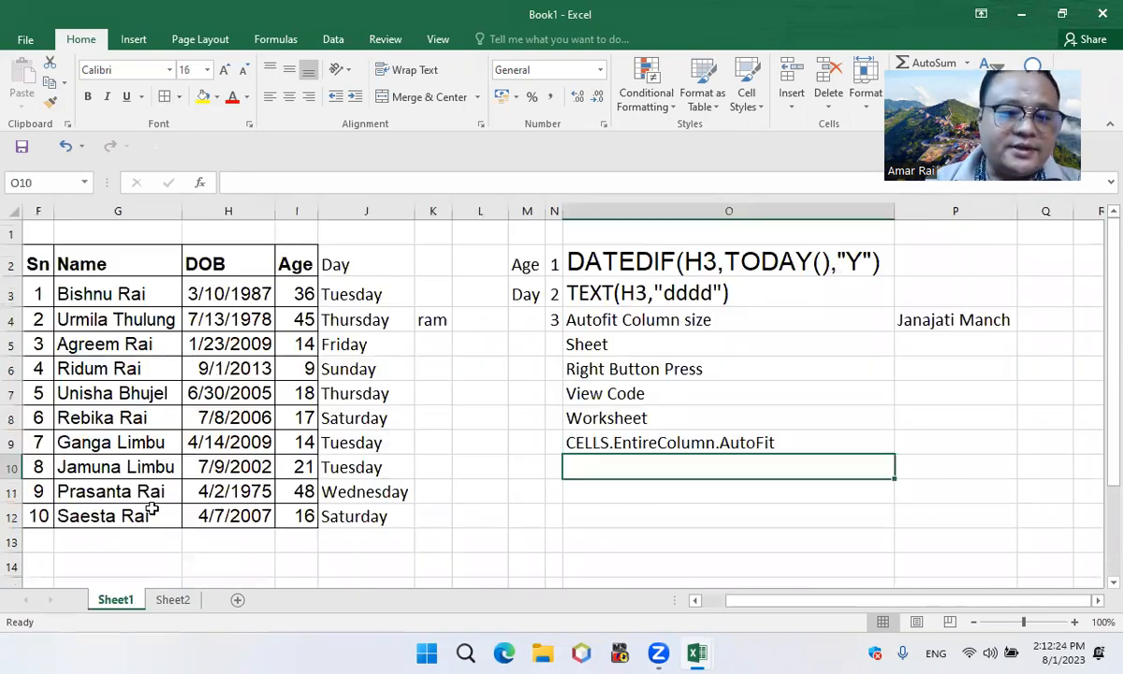
click(241, 368)
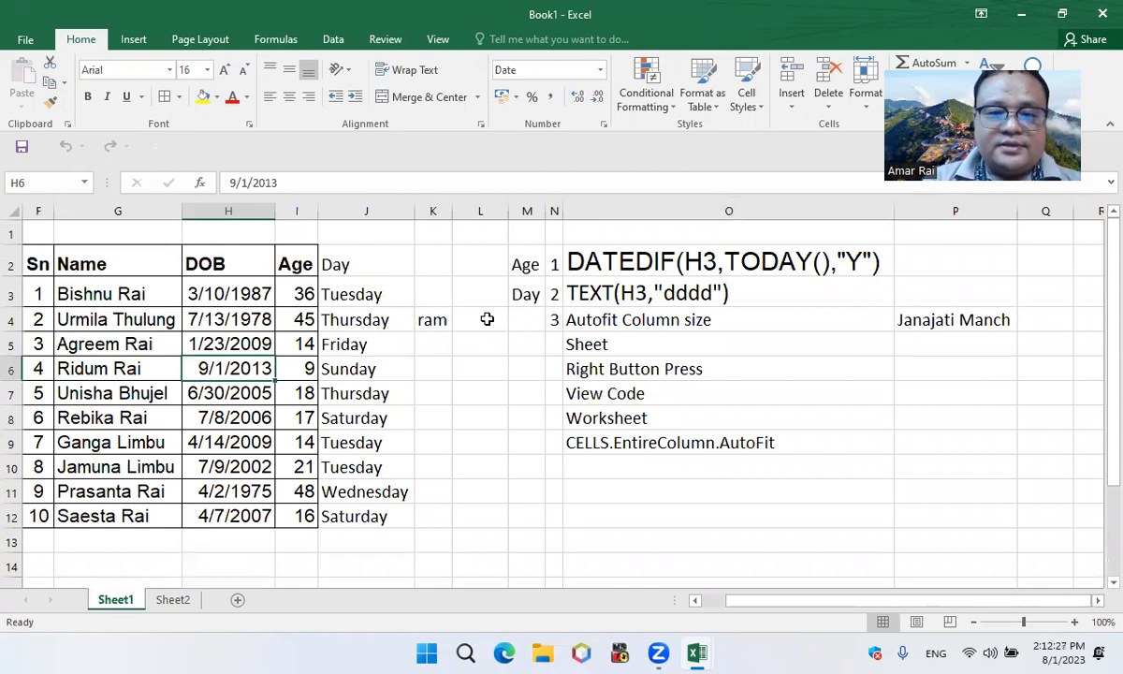
click(363, 263)
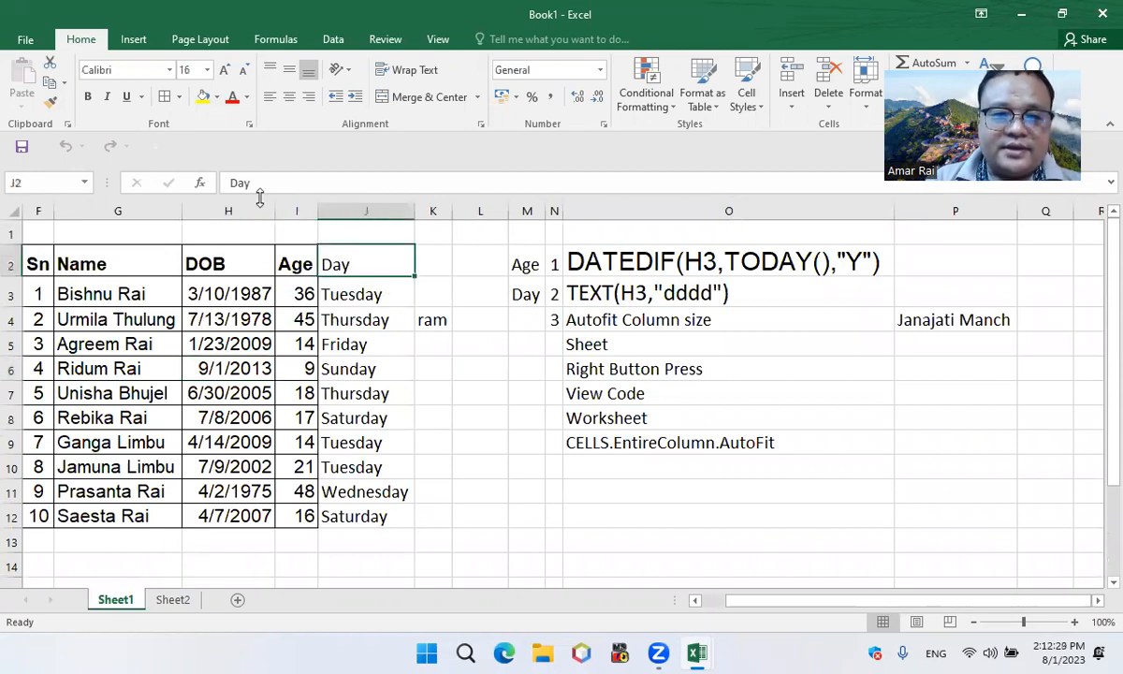
click(364, 293)
drag(370, 378, 369, 459)
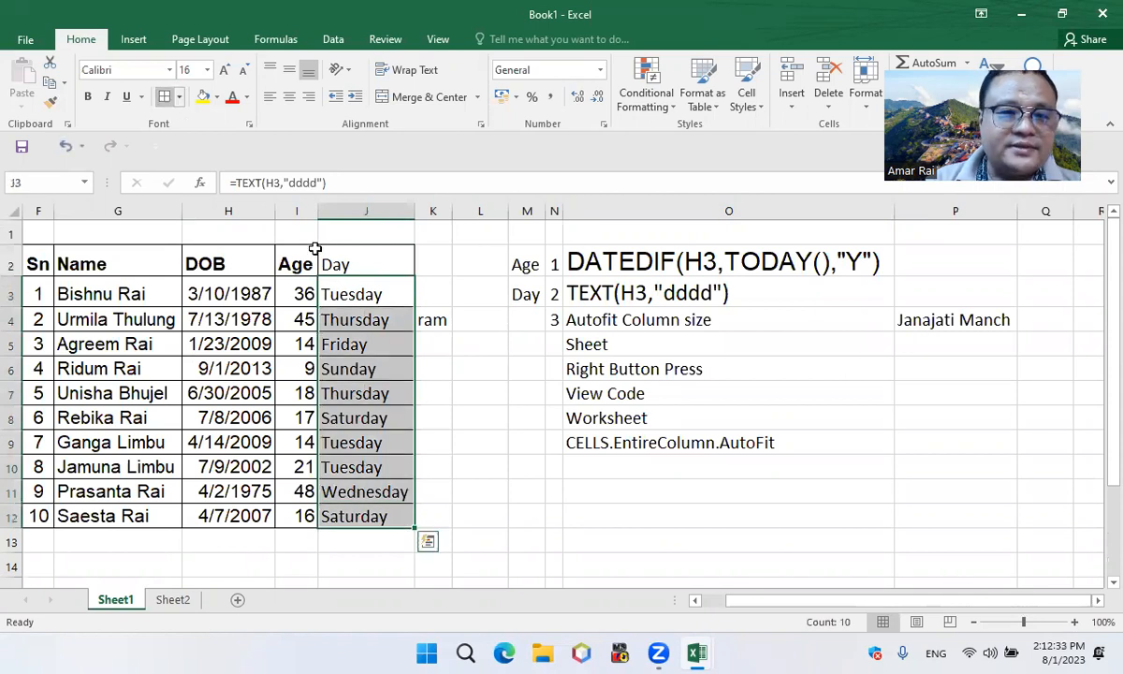
click(388, 350)
Test the Age and Day formulas in row 3 by entering a different date of birth in H3
click(510, 268)
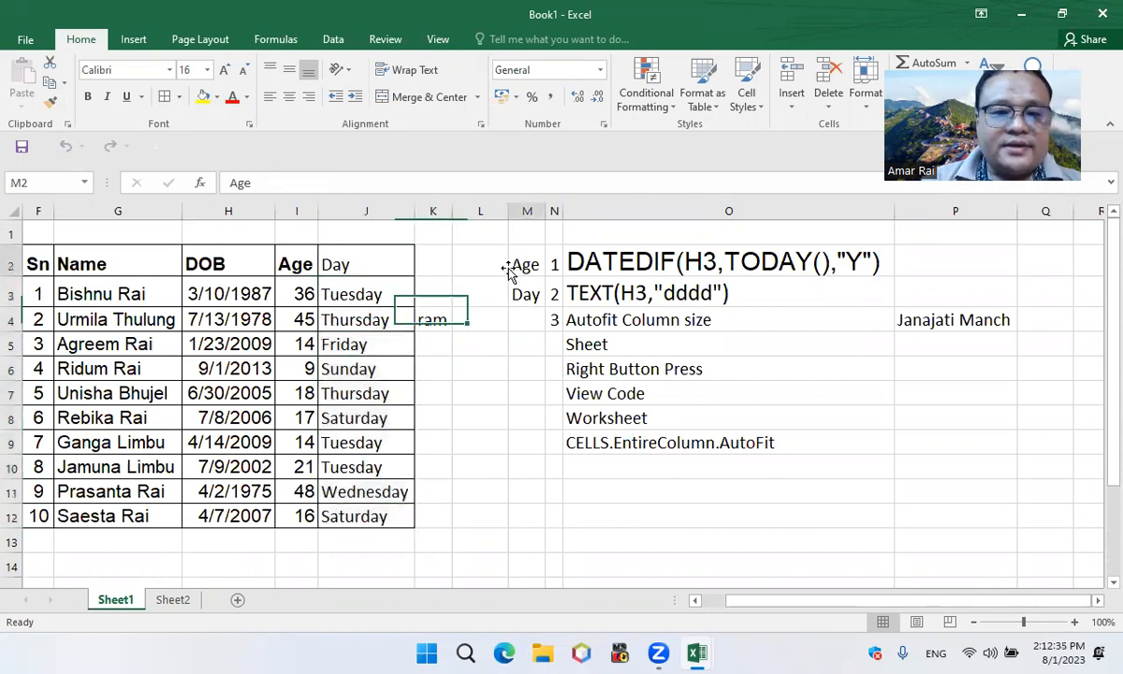
click(308, 296)
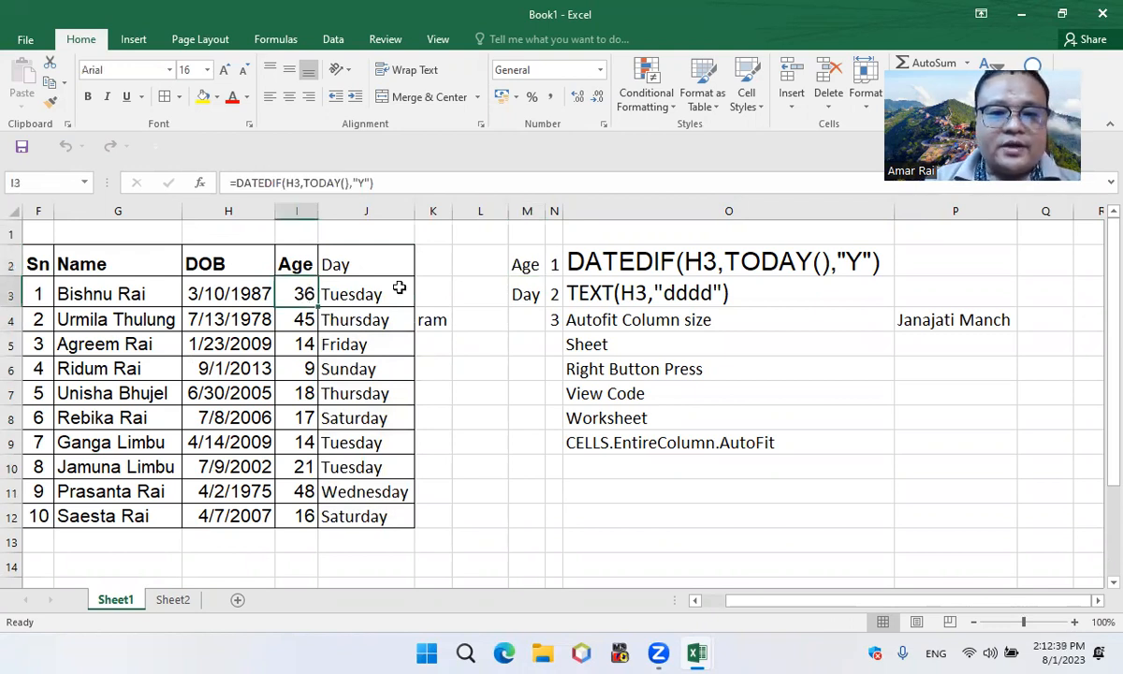
click(358, 300)
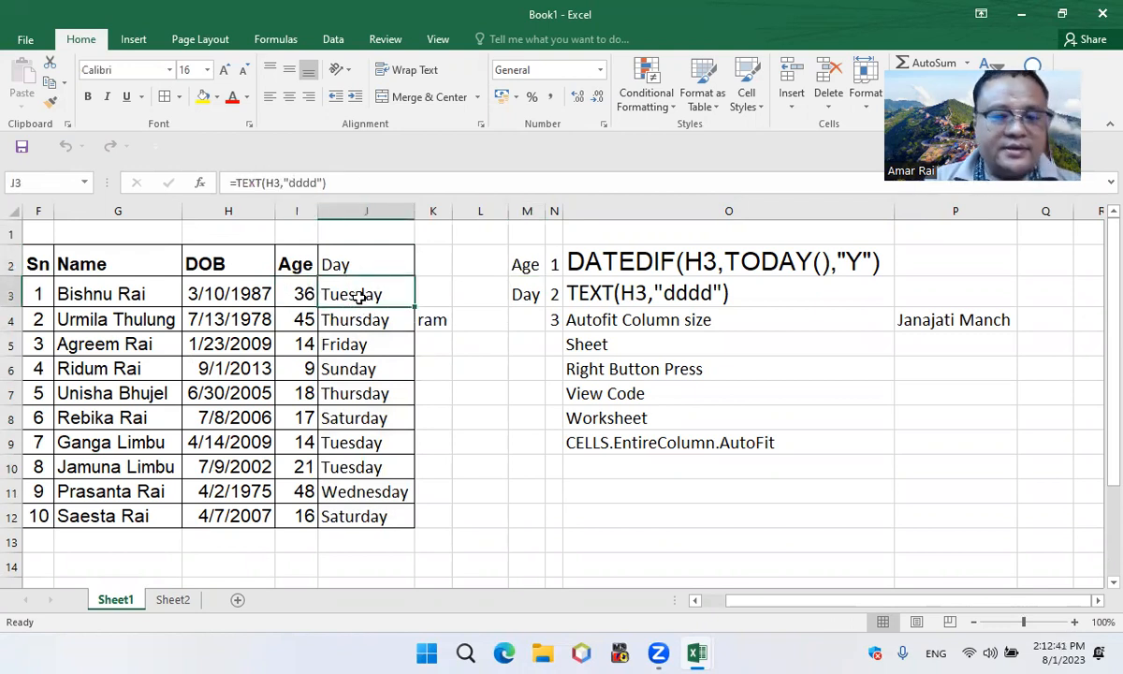
click(239, 294)
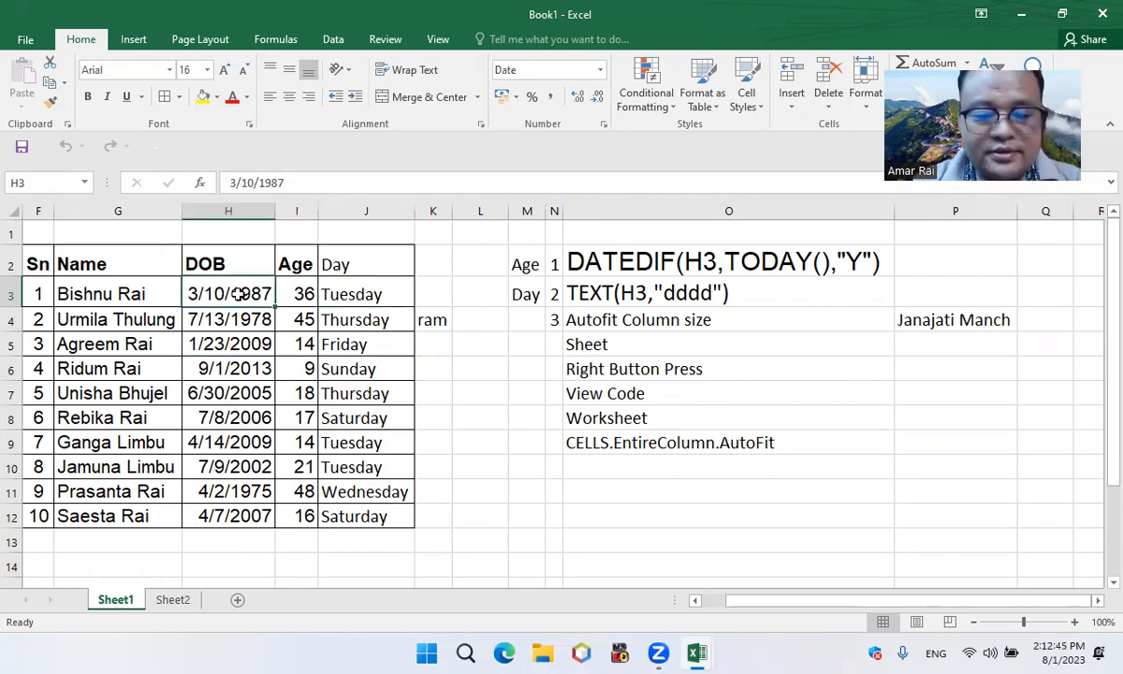
text(198)
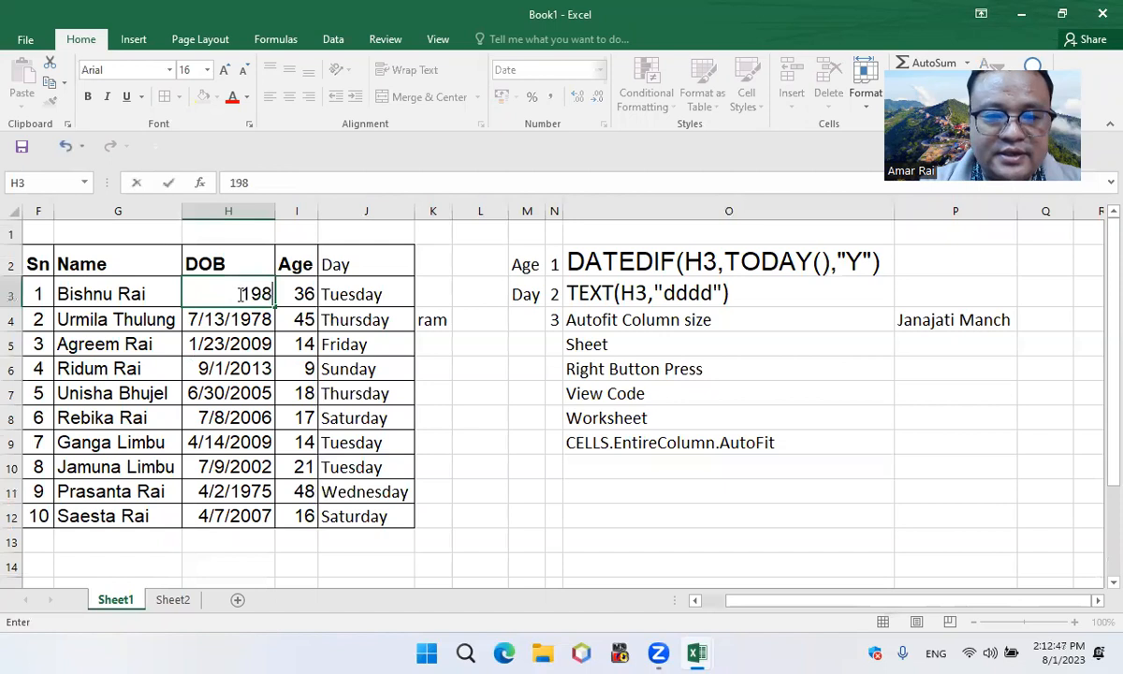
text(1/)
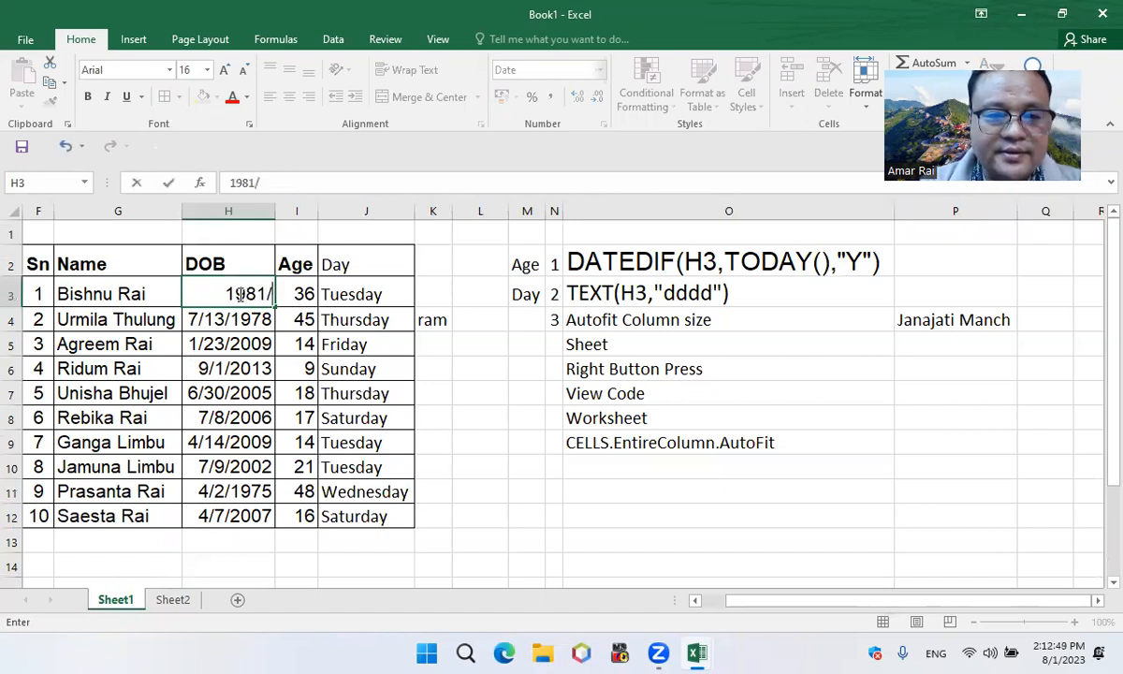
text(3/)
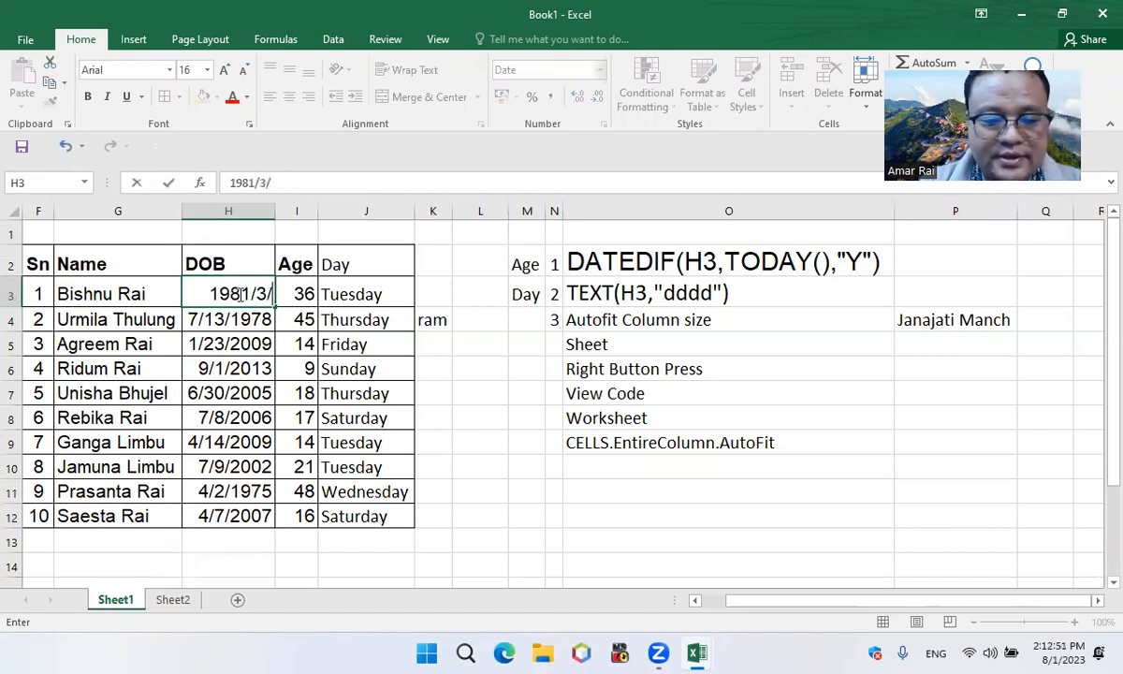
text(10)
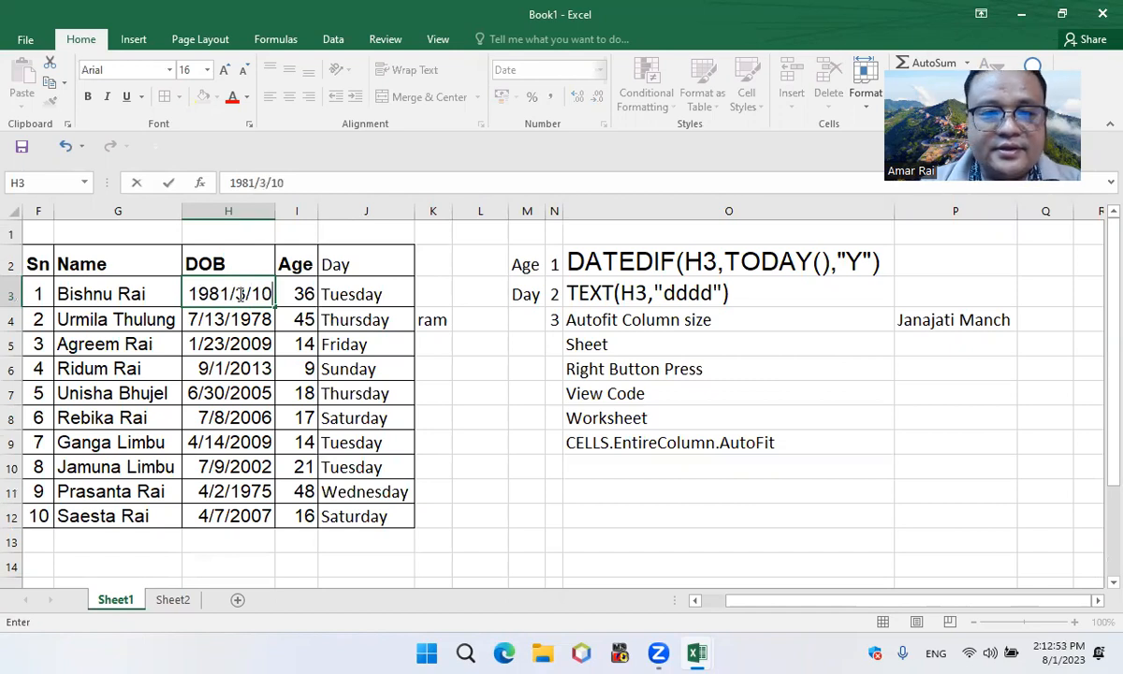
key(ctrl+Return)
key(Return)
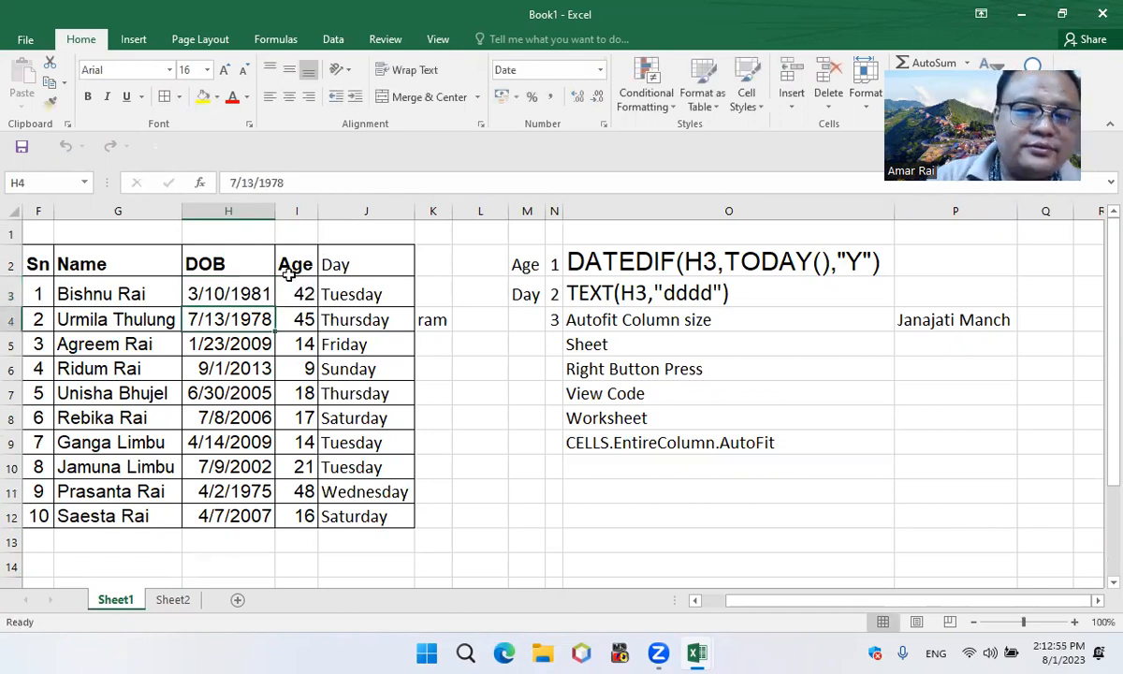
key(Up)
key(Right)
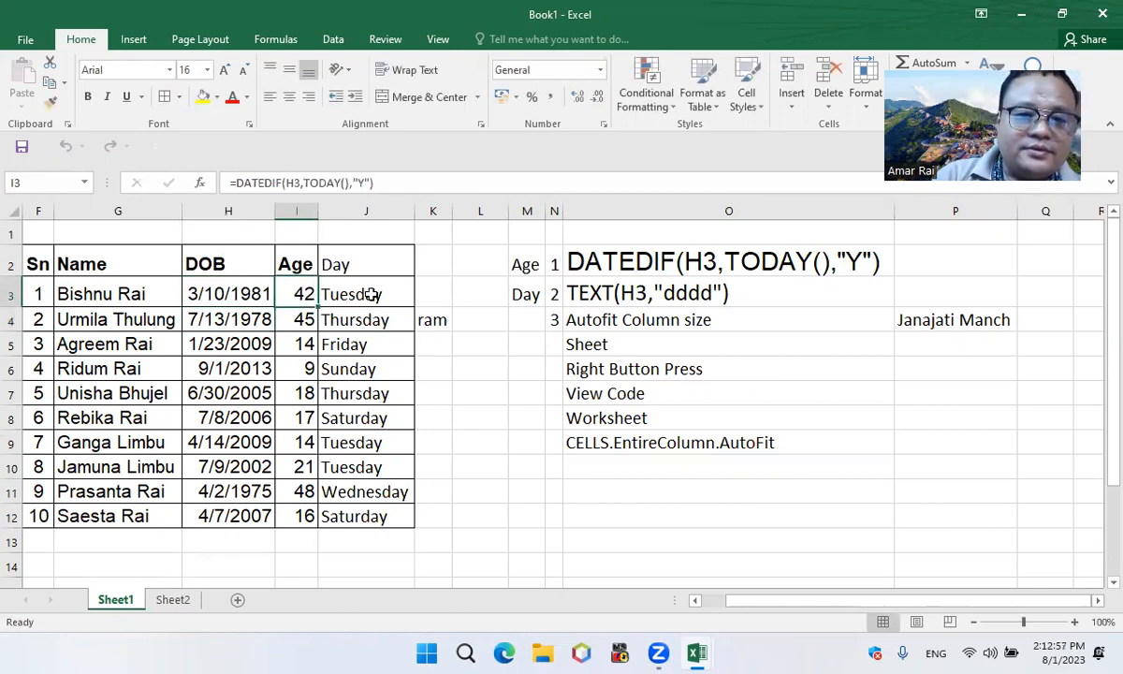
key(Right)
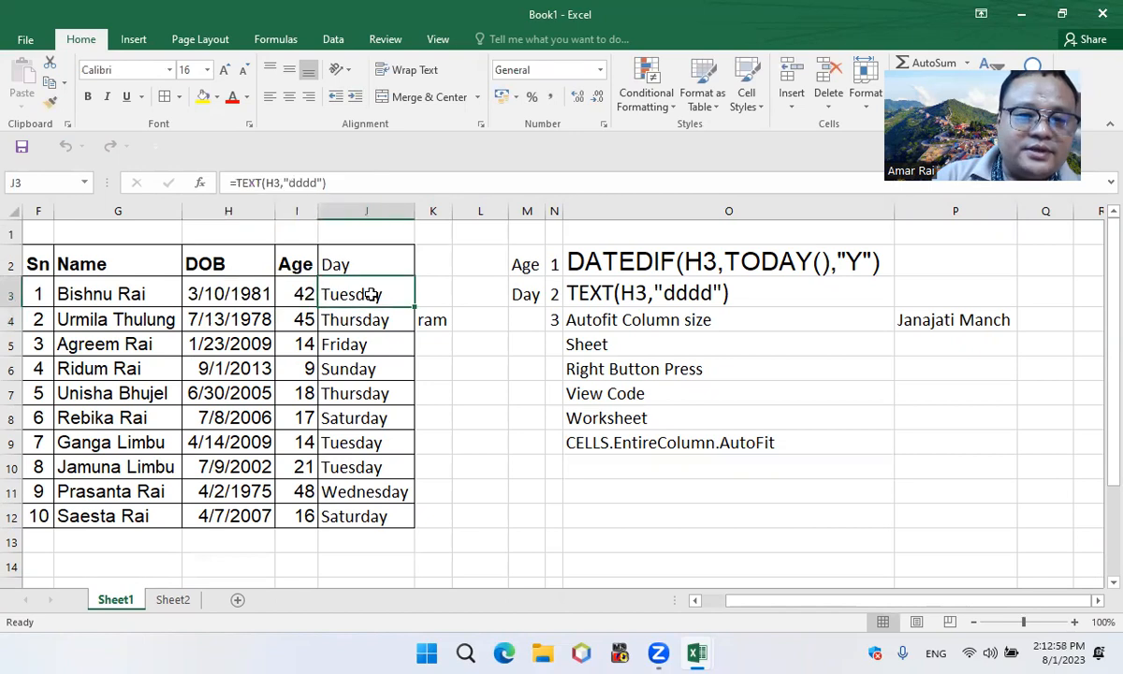
Replace the date of birth in H3 once more and check the formulas in I3 and J3
click(232, 294)
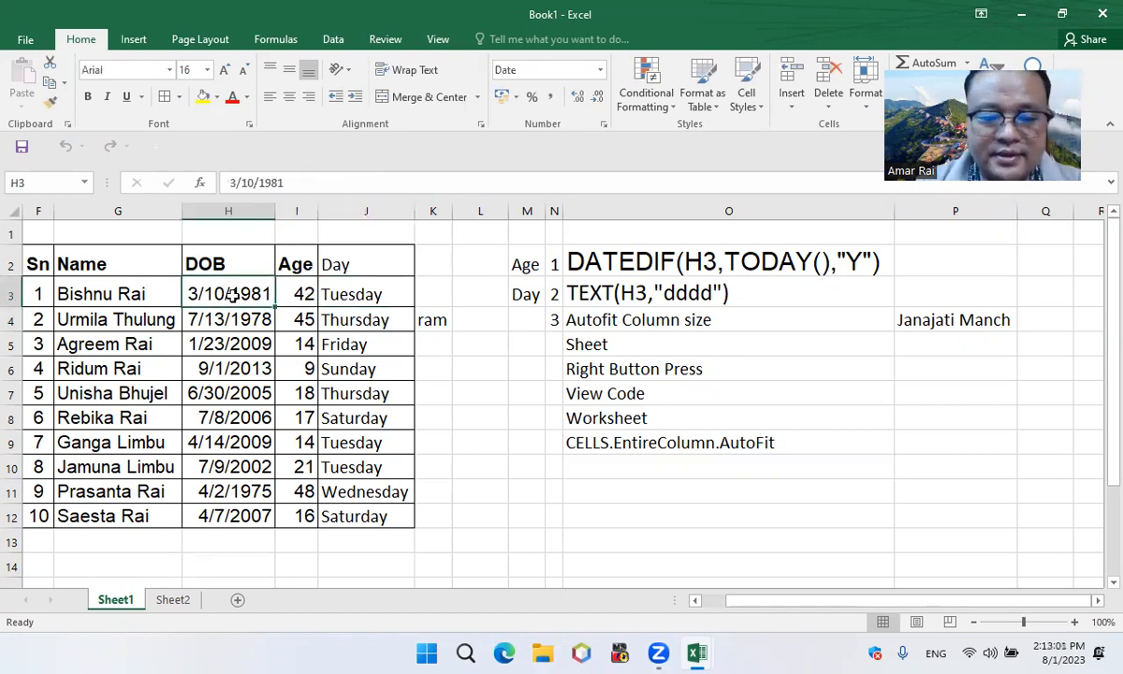
text(1978/7/)
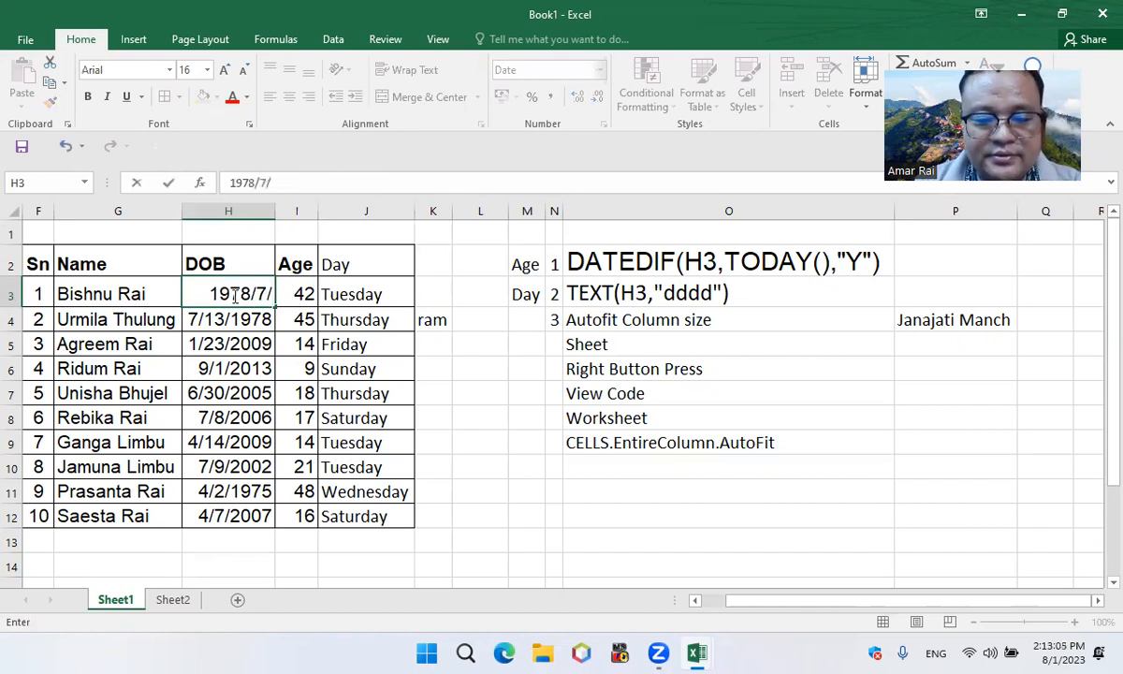
text(21)
key(ctrl+Return)
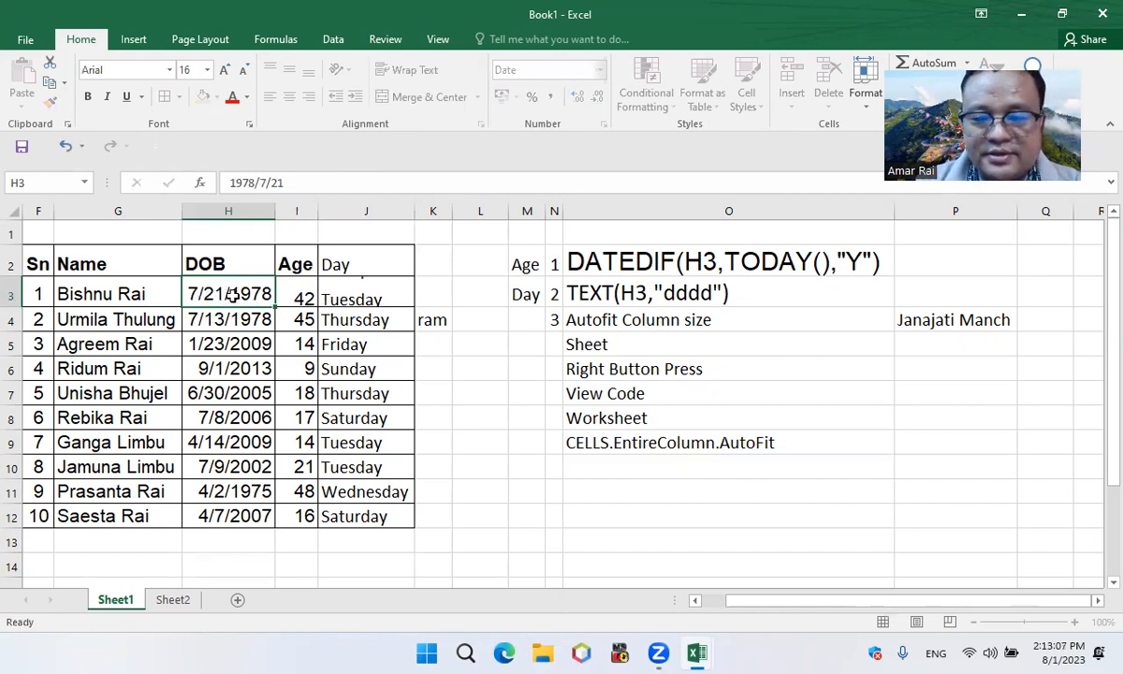
key(Return)
click(306, 294)
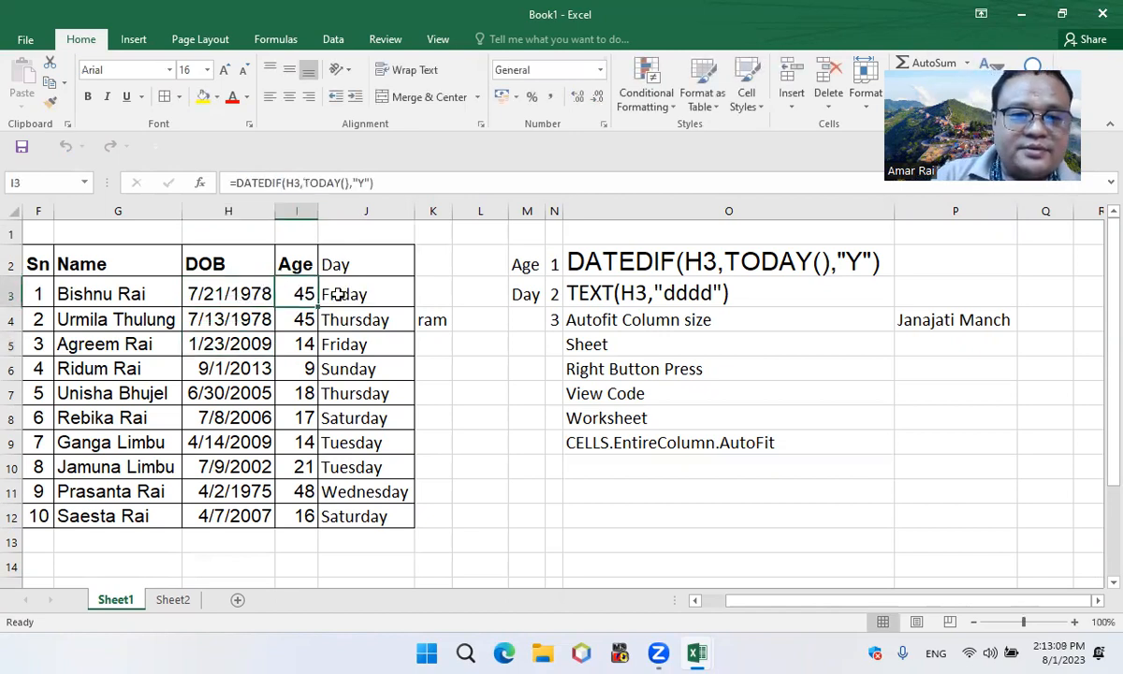
click(340, 293)
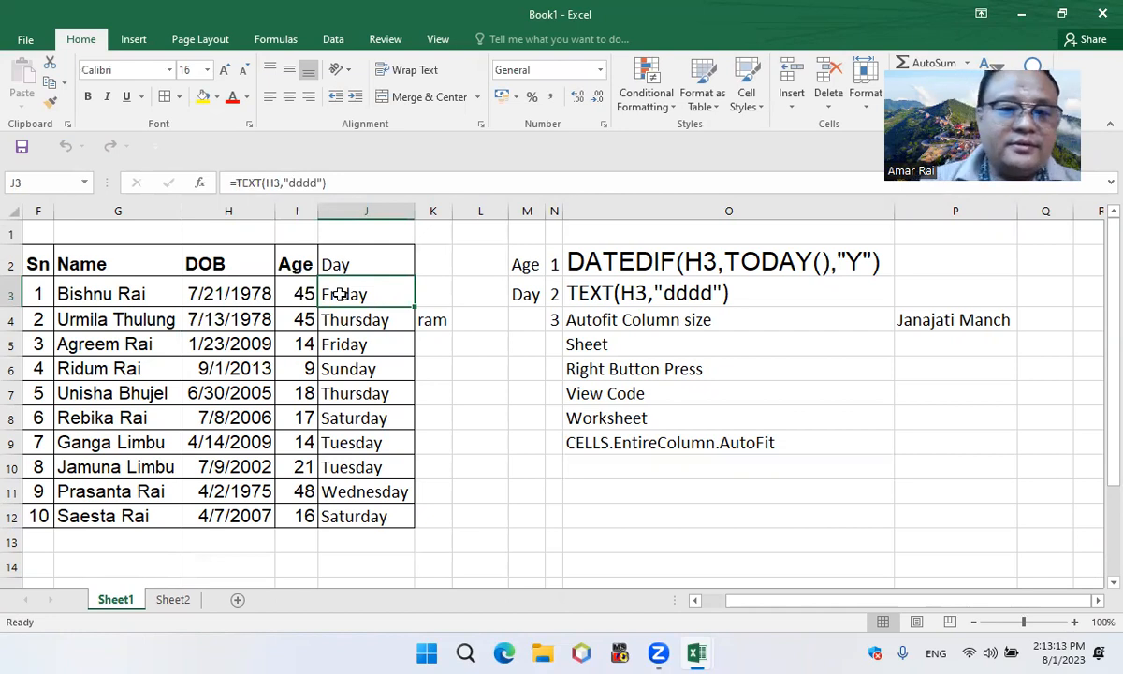
Make the Day heading in J2 bold
click(355, 264)
click(90, 98)
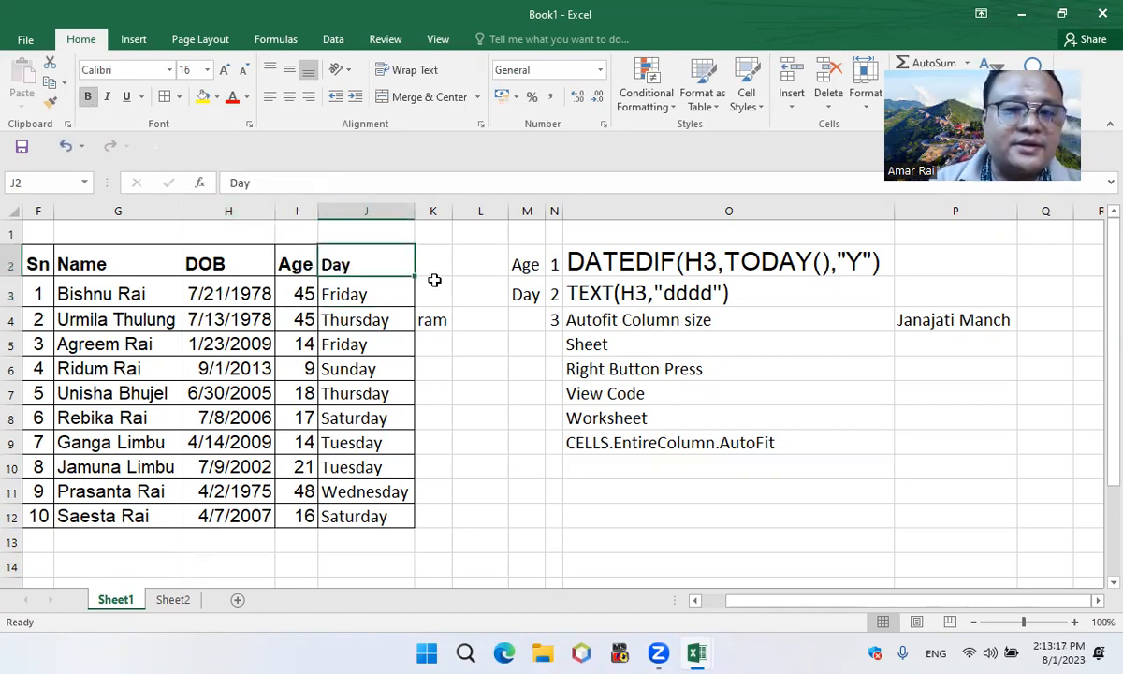
Review the age formula, weekday formula and column autofit notes in O2:O4
click(613, 265)
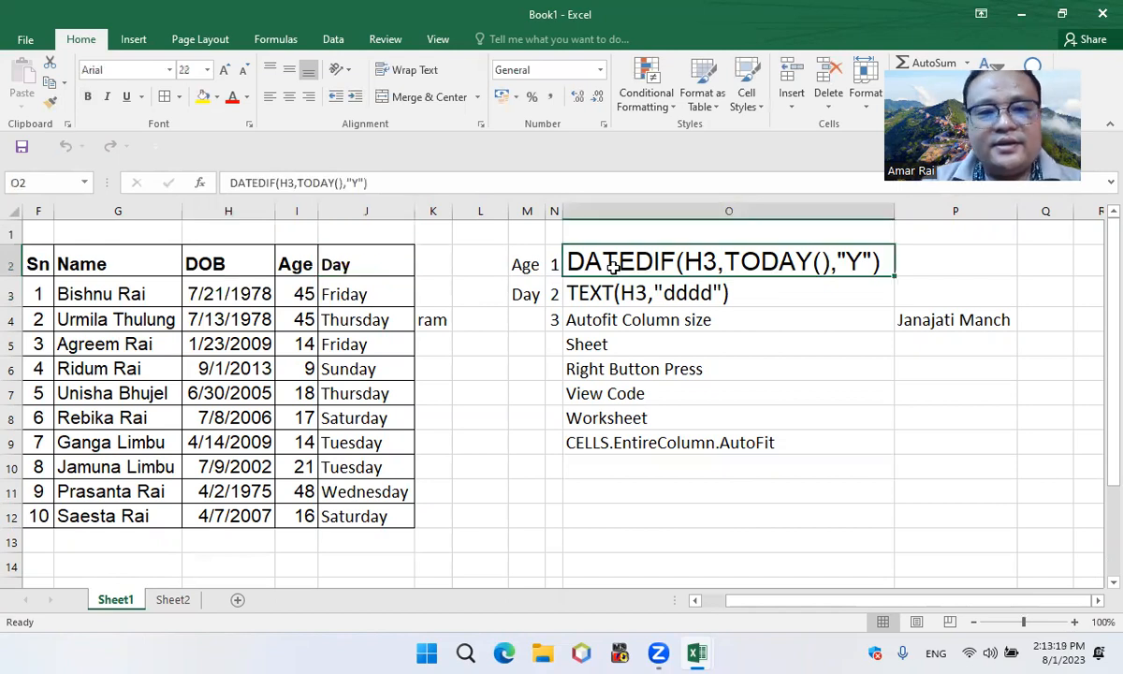
click(573, 295)
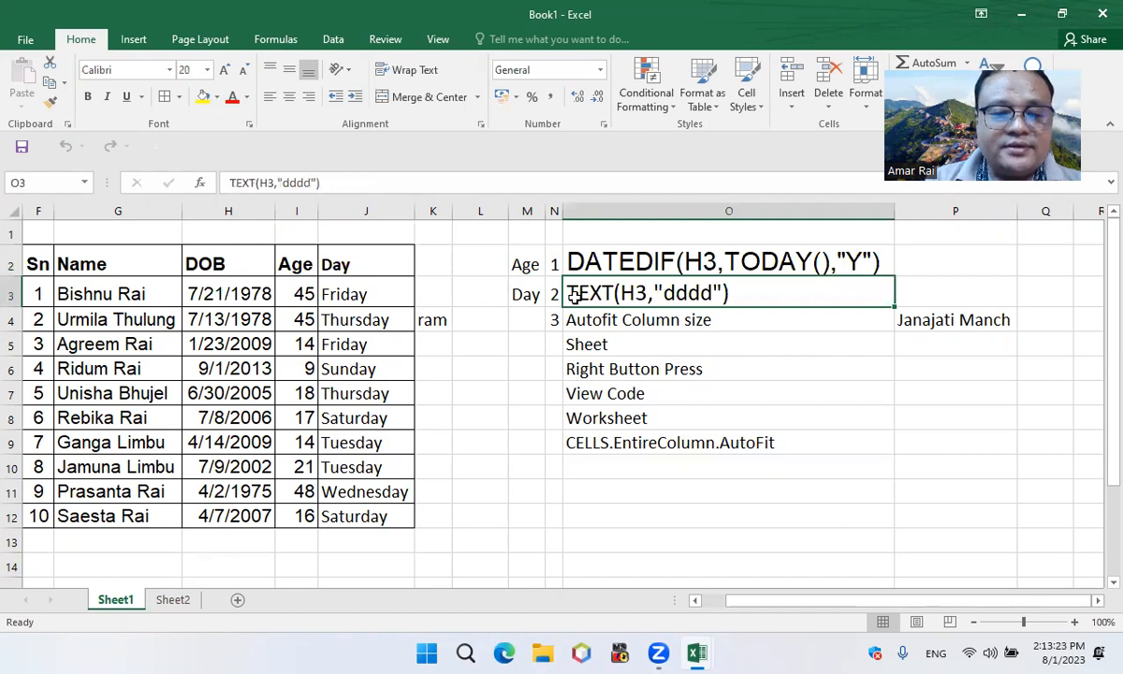
click(564, 321)
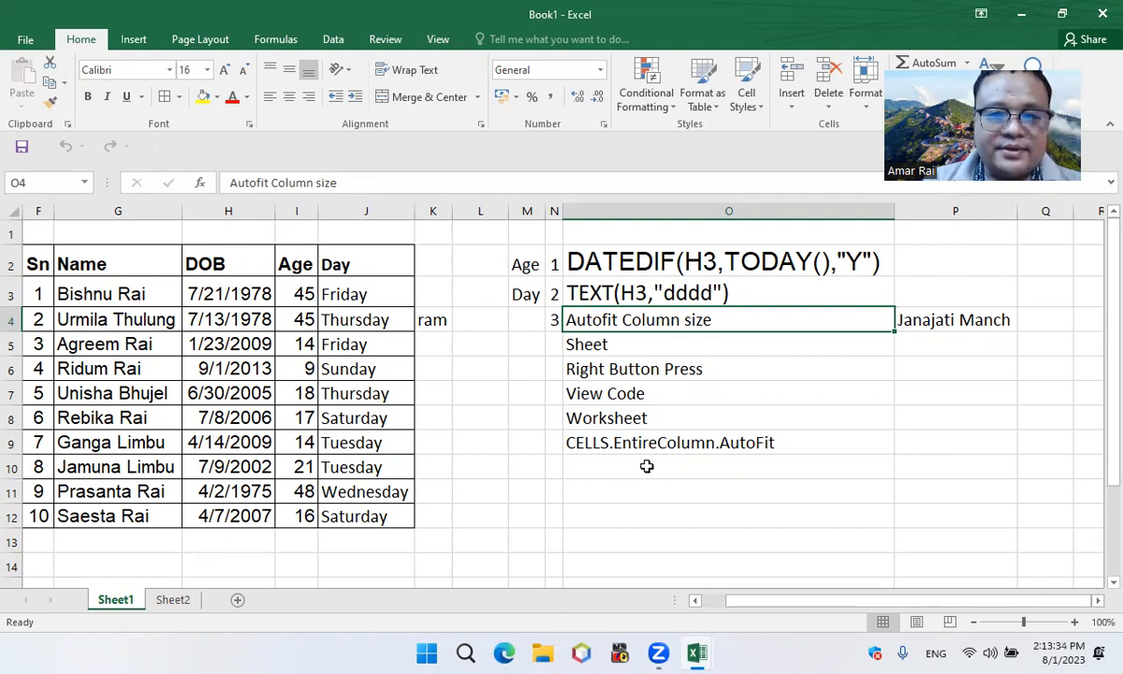
key(alt+Tab)
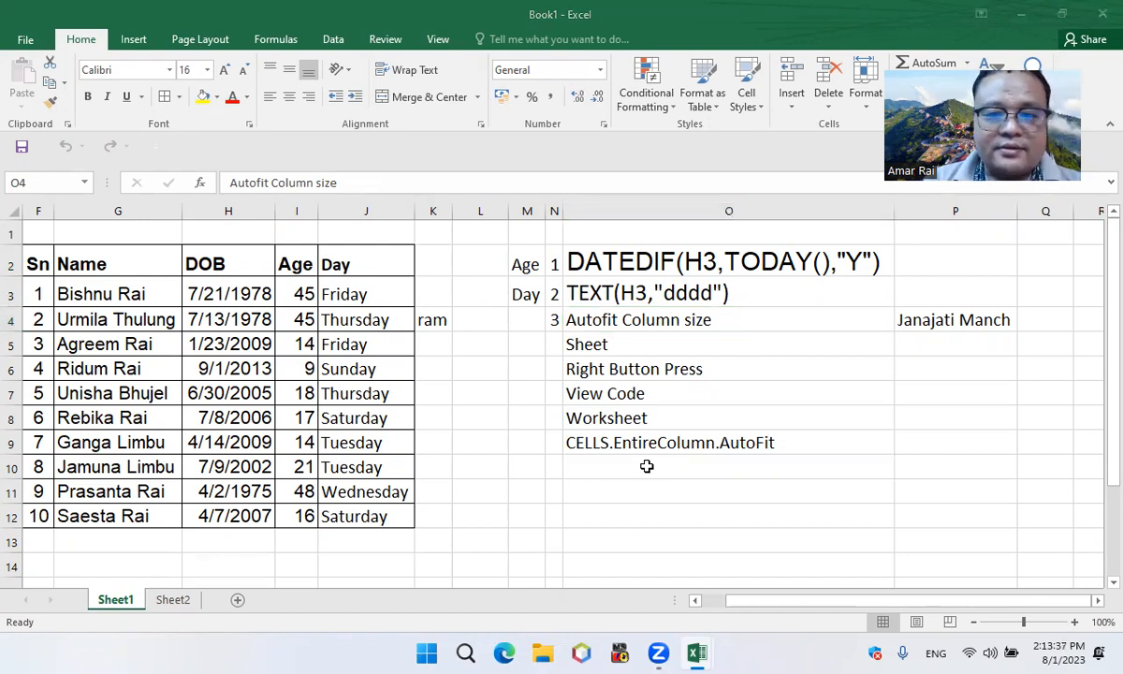